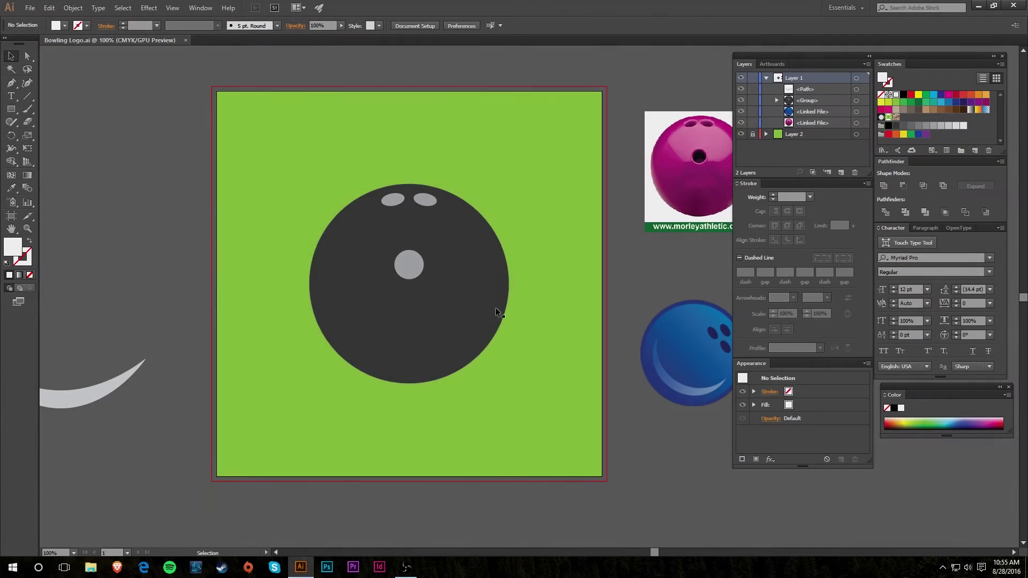
# Add the text "Grannyshotters" above the bowling ball, scale it to about 77.55 pt and place it above the artboard.
pyautogui.moveTo(496, 308); pyautogui.dragTo(406, 305)
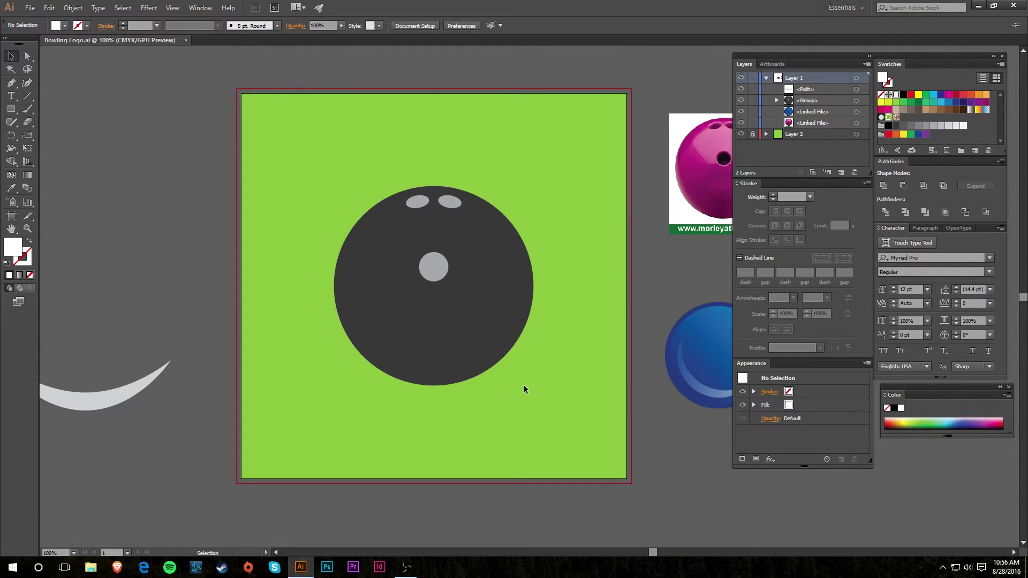
pyautogui.scroll(1, 385, 196)
pyautogui.scroll(3, 384, 193)
pyautogui.press('t')
pyautogui.click(384, 185)
pyautogui.write('Grannyshotter')
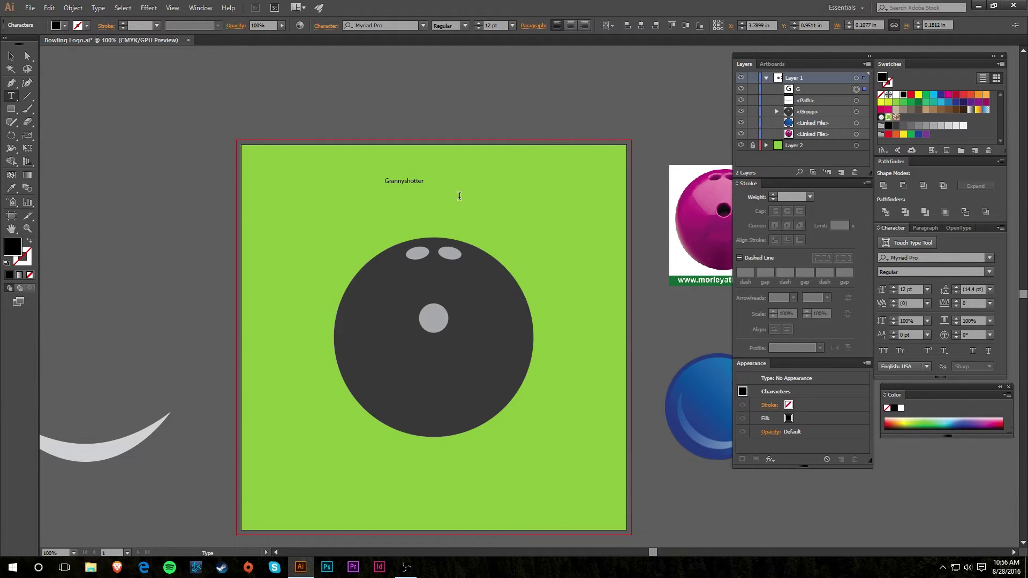
pyautogui.write('s')
pyautogui.click(11, 55)
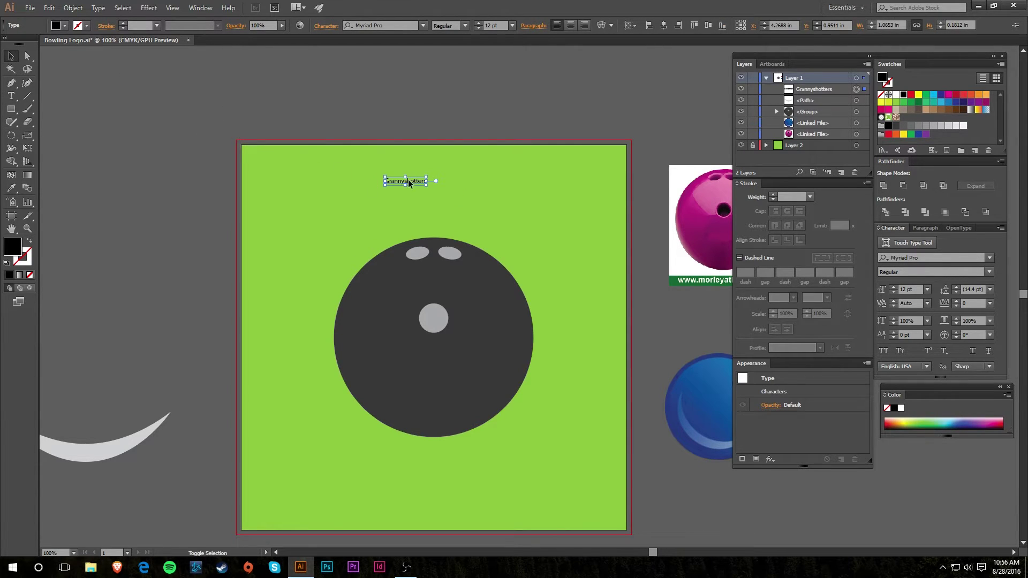
pyautogui.moveTo(426, 183); pyautogui.dragTo(470, 117)
pyautogui.click(480, 222)
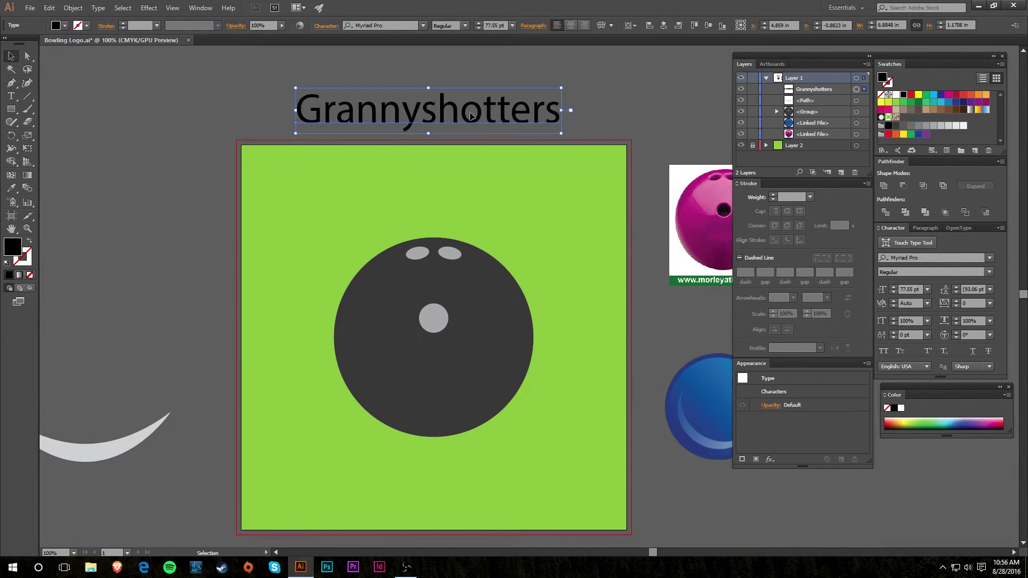
# Duplicate the "Grannyshotters" text onto the artboard just below it and change the copy to "Austin, TX".
pyautogui.moveTo(470, 116); pyautogui.dragTo(471, 188)
pyautogui.doubleClick(502, 190)
pyautogui.moveTo(562, 190); pyautogui.dragTo(234, 190)
pyautogui.write('Austt')
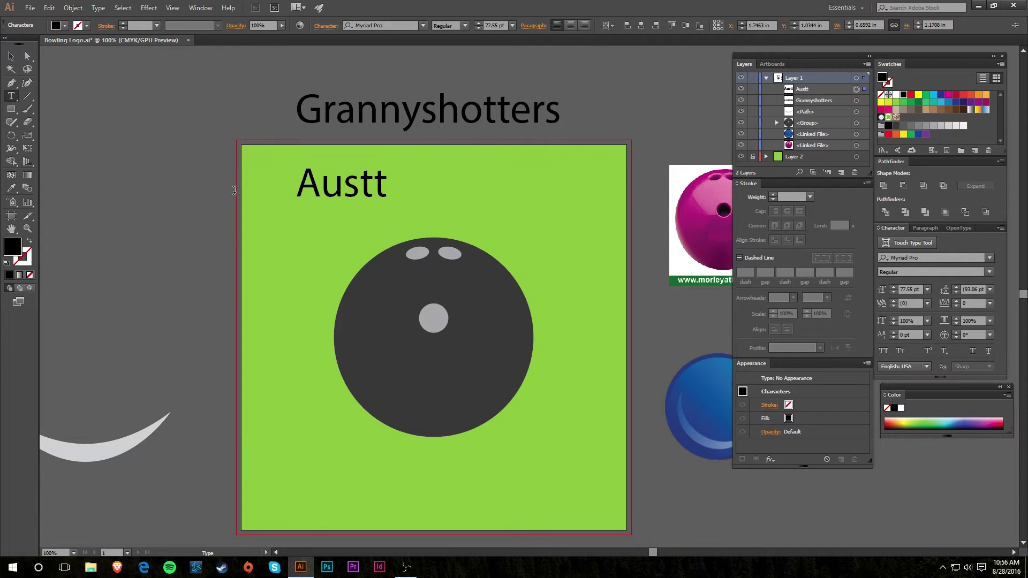
pyautogui.press('BackSpace')
pyautogui.write('in, TX')
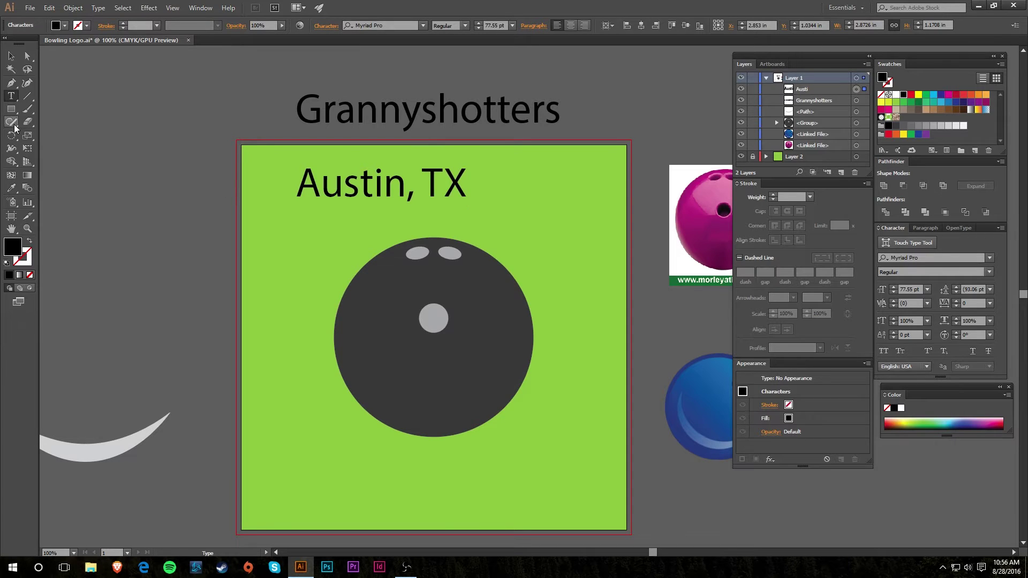
pyautogui.press('Escape')
# Move the "Austin, TX" text off the artboard to sit just before "Grannyshotters" on the same line.
pyautogui.click(155, 188)
pyautogui.moveTo(346, 191); pyautogui.dragTo(161, 115)
pyautogui.click(259, 180)
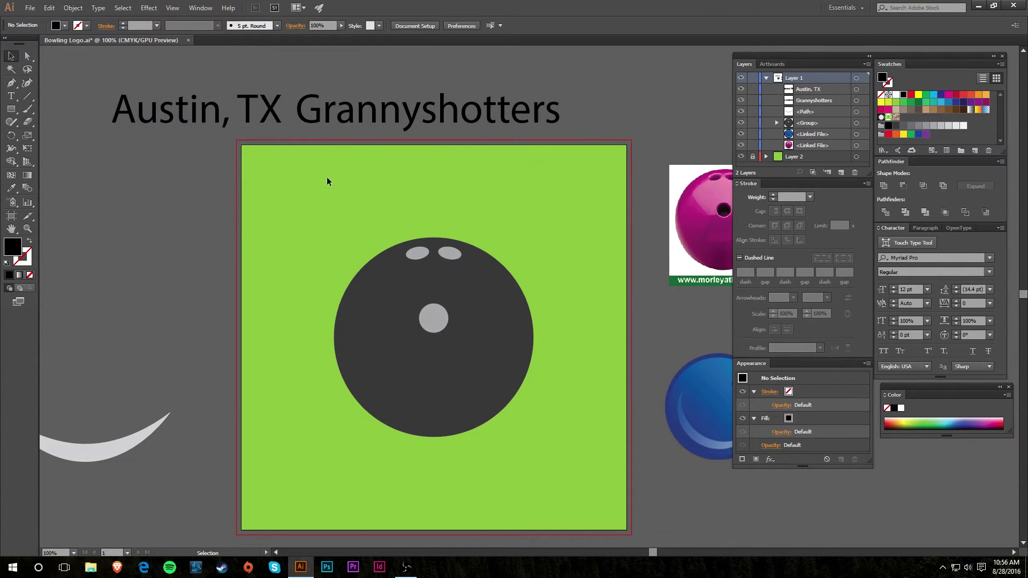
# Draw a circle about 6.51 in across over the bowling ball.
pyautogui.click(380, 260)
pyautogui.click(355, 223)
pyautogui.press('l')
pyautogui.moveTo(317, 234); pyautogui.dragTo(567, 484)
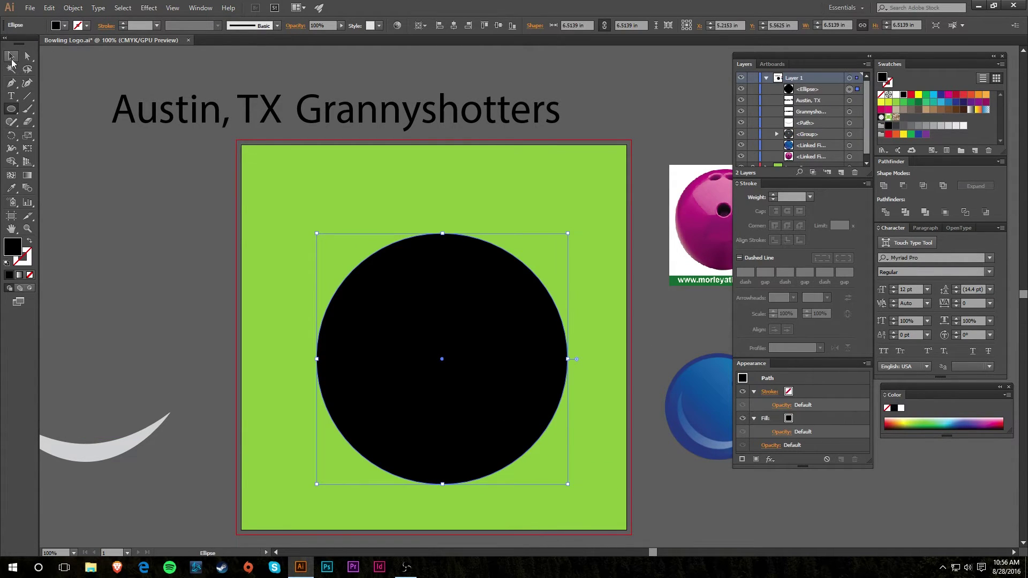
pyautogui.click(10, 56)
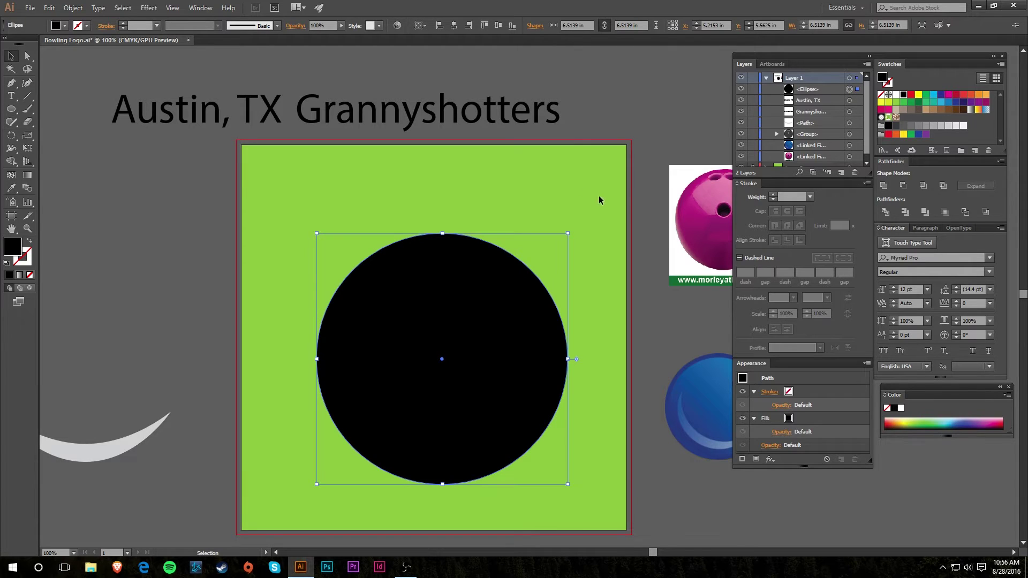
# Fill the new circle with the artboard's green and shift it roughly over the centre of the ball.
pyautogui.press('i')
pyautogui.click(602, 209)
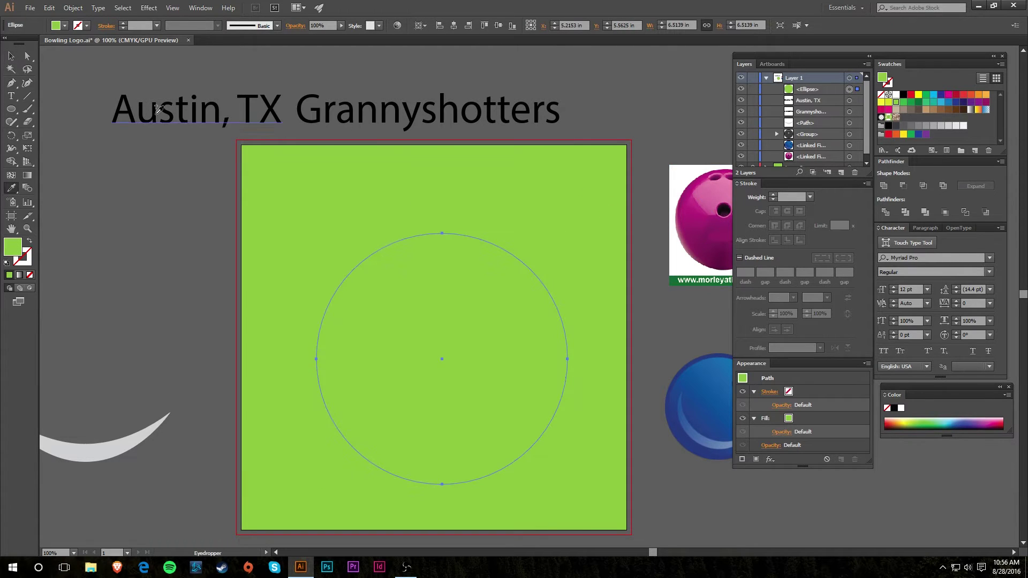
pyautogui.click(11, 55)
pyautogui.moveTo(340, 310); pyautogui.dragTo(333, 288)
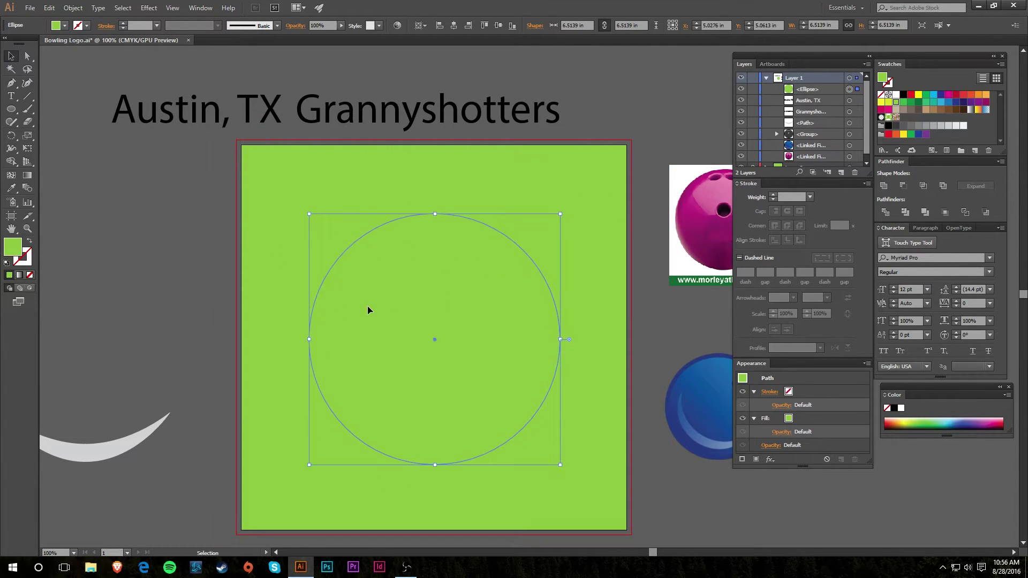
# Send the green circle backward behind the bowling ball and the linked images.
pyautogui.hotkey('ctrl', '[')
pyautogui.hotkey('ctrl', '[')
pyautogui.hotkey('ctrl', '[')
pyautogui.hotkey('ctrl', '[')
pyautogui.hotkey('ctrl', '[')
pyautogui.hotkey('ctrl', '[')
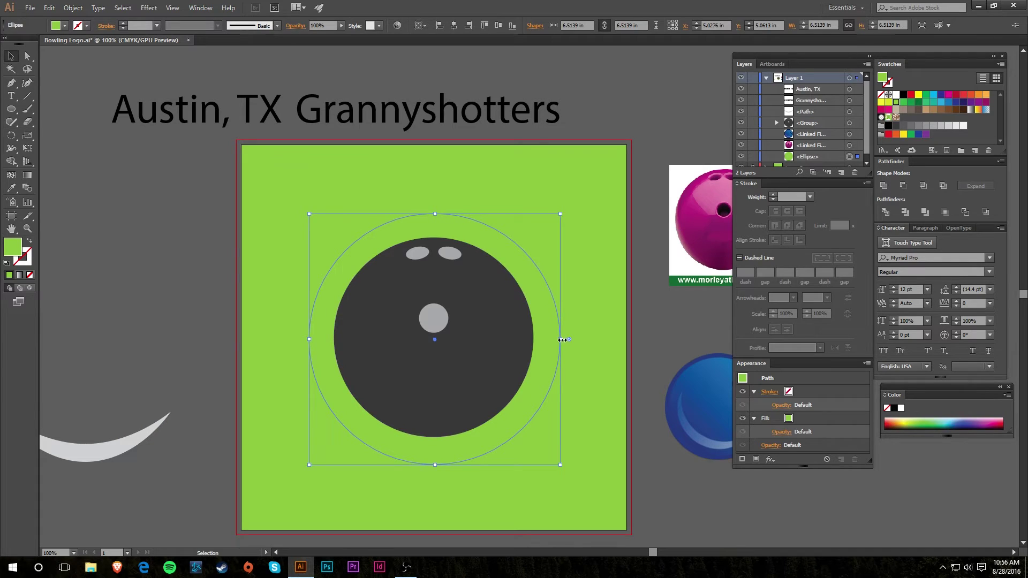
# Shrink the green circle to about 5.97 in and centre it with the bowling ball horizontally and vertically.
pyautogui.moveTo(560, 339); pyautogui.dragTo(539, 340)
pyautogui.moveTo(301, 213); pyautogui.dragTo(351, 297)
pyautogui.click(454, 25)
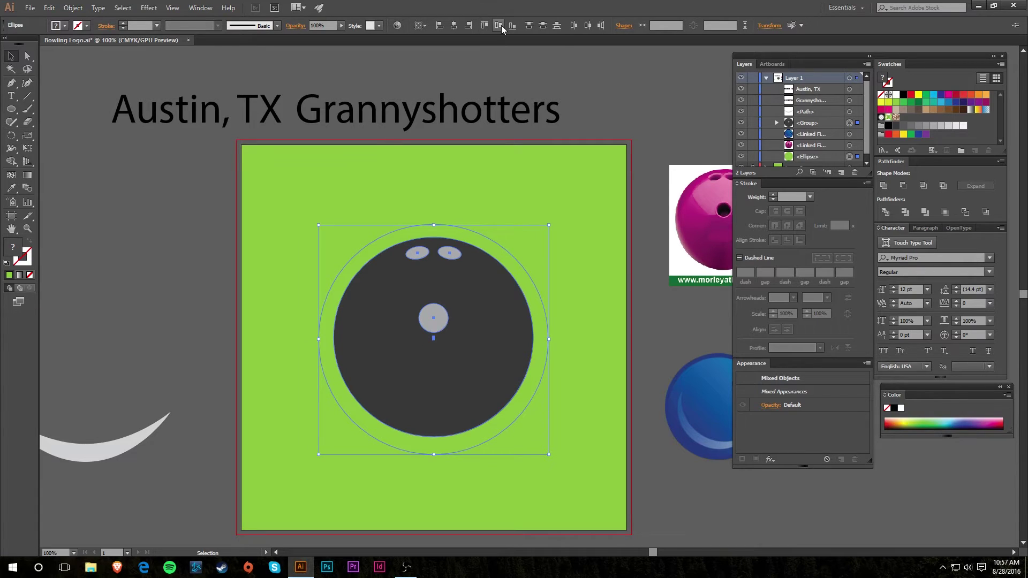
pyautogui.click(501, 29)
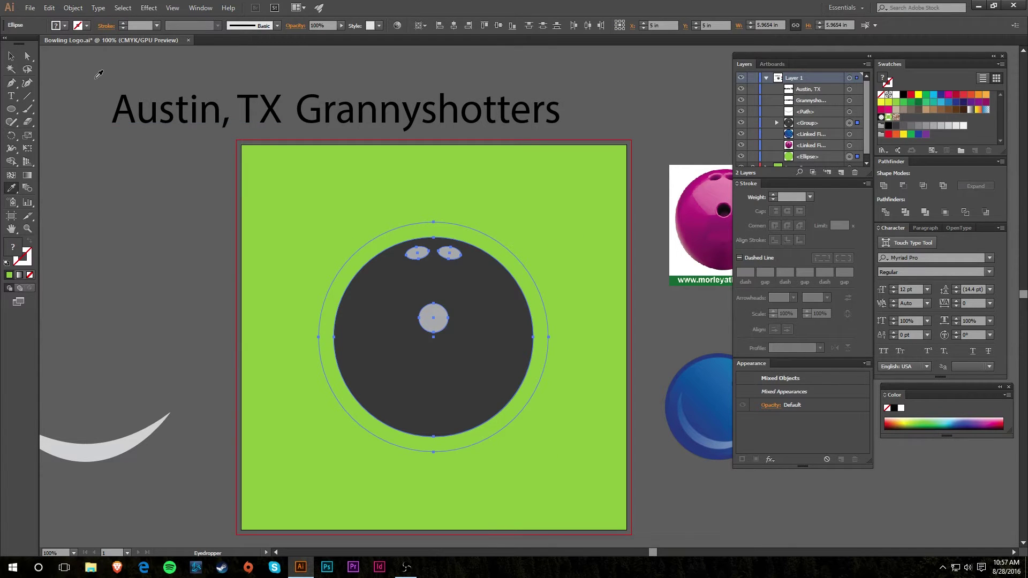
# Fill the circle behind the ball with the finger holes' light gray and shrink it evenly to about 5.58 in.
pyautogui.click(334, 266)
pyautogui.click(352, 261)
pyautogui.press('i')
pyautogui.click(460, 249)
pyautogui.click(11, 56)
pyautogui.hotkey('ctrl', 'shift', 'a')
pyautogui.click(463, 235)
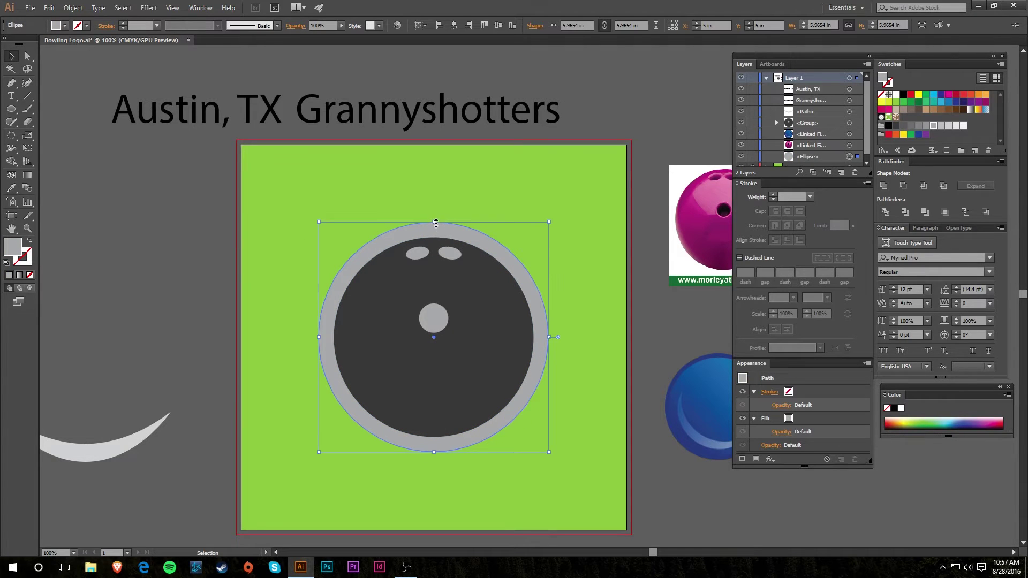
pyautogui.moveTo(435, 223); pyautogui.dragTo(434, 232)
# Duplicate the gray circle in place behind the original and enlarge the copy from its centre to about 7.92 in.
pyautogui.press('a')
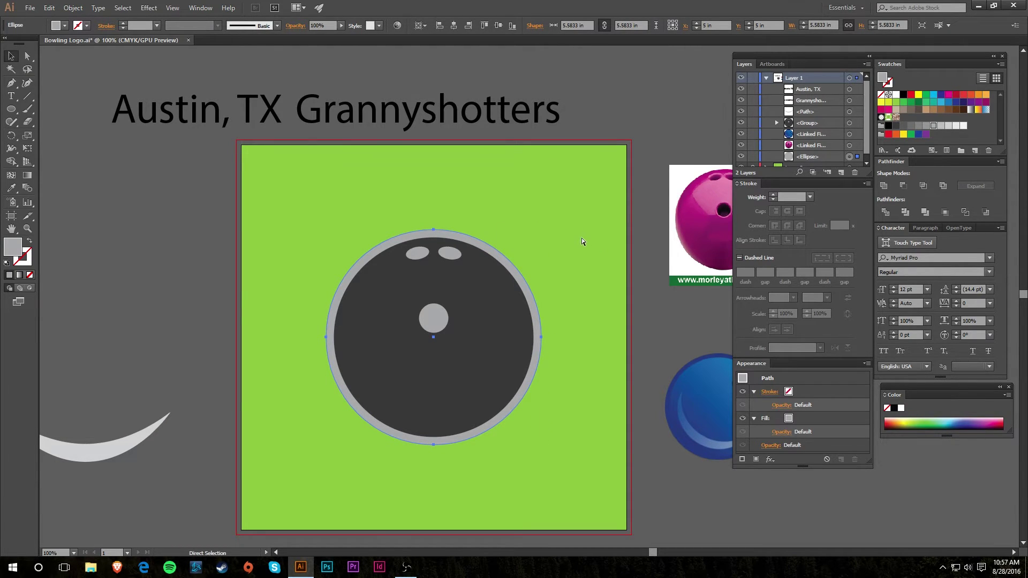
pyautogui.press('v')
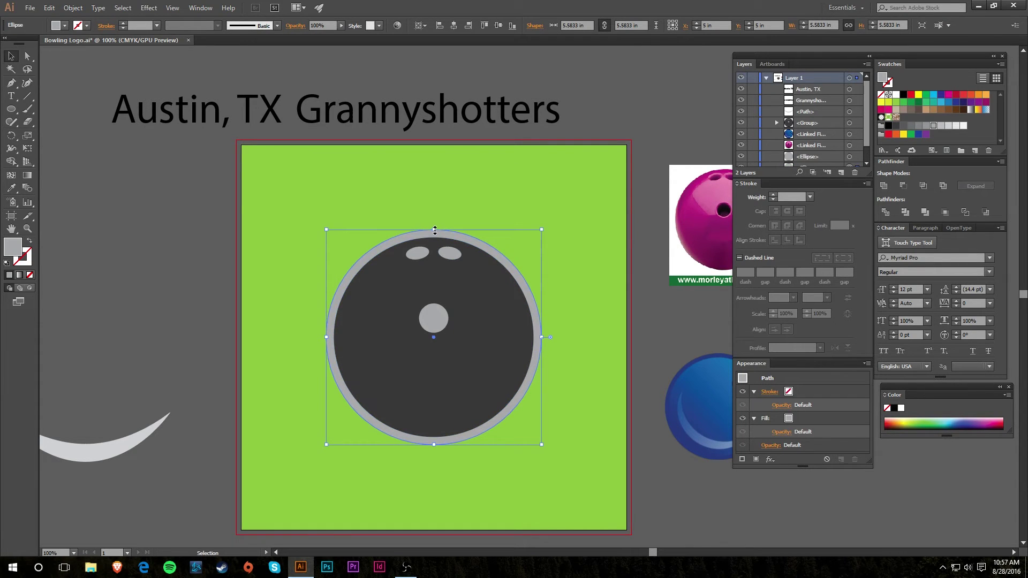
pyautogui.moveTo(434, 231); pyautogui.dragTo(435, 185)
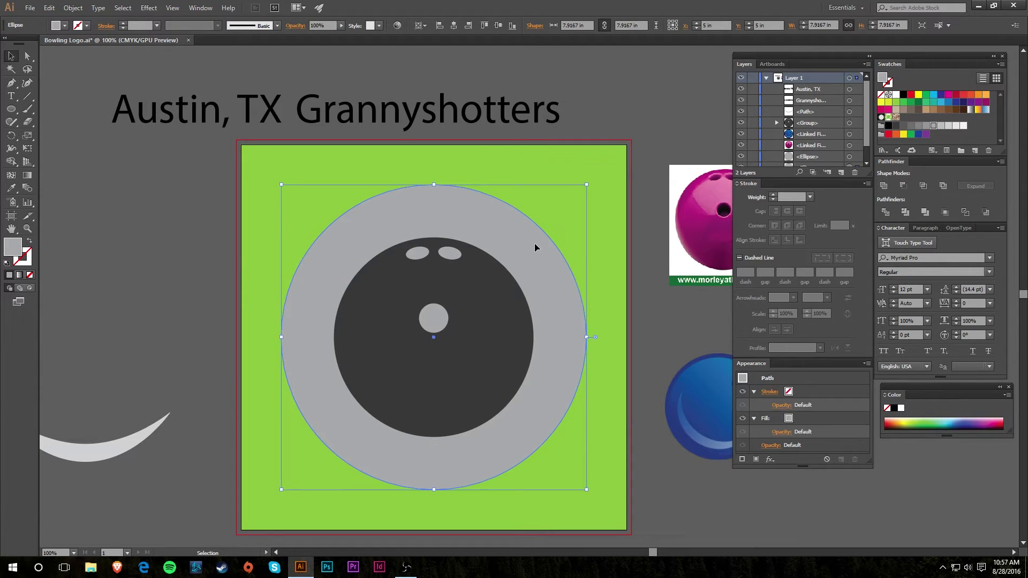
# Fill the larger circle with the background green and scale it down from its centre to about 7.42 in.
pyautogui.press('i')
pyautogui.click(584, 203)
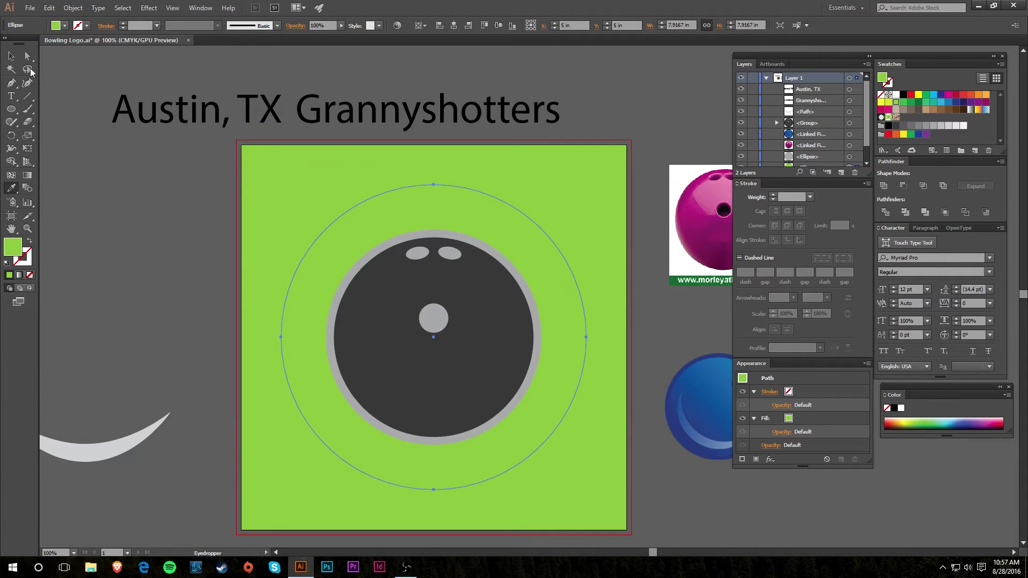
pyautogui.click(12, 56)
pyautogui.moveTo(433, 185); pyautogui.dragTo(434, 199)
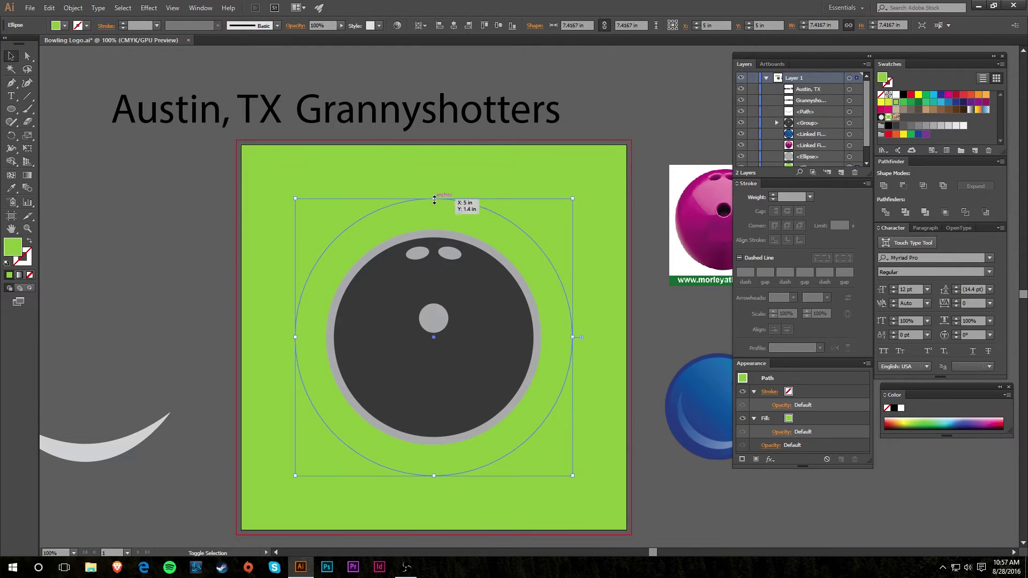
# Duplicate the green circle in place behind the original and enlarge the copy from its centre to about 7.56 in.
pyautogui.press('a')
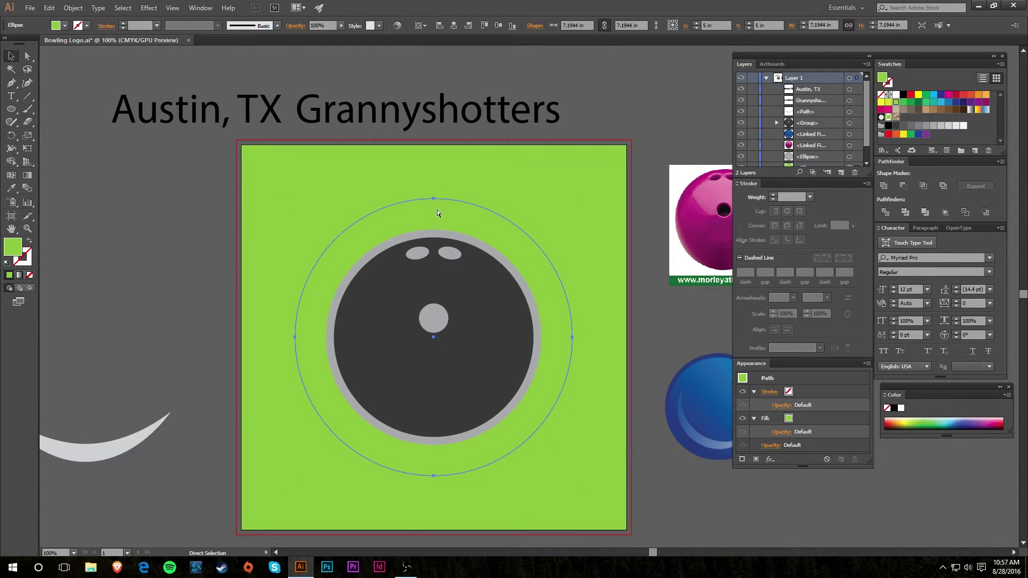
pyautogui.press('v')
pyautogui.moveTo(435, 199); pyautogui.dragTo(434, 192)
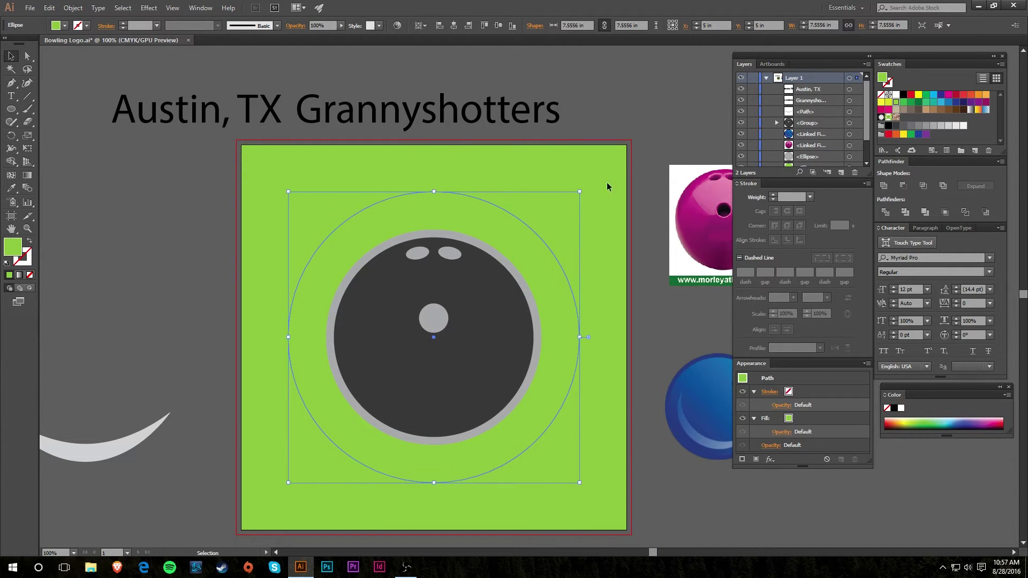
# Fill the outermost circle with the light gray of the ring around the ball, then deselect it.
pyautogui.press('i')
pyautogui.click(496, 256)
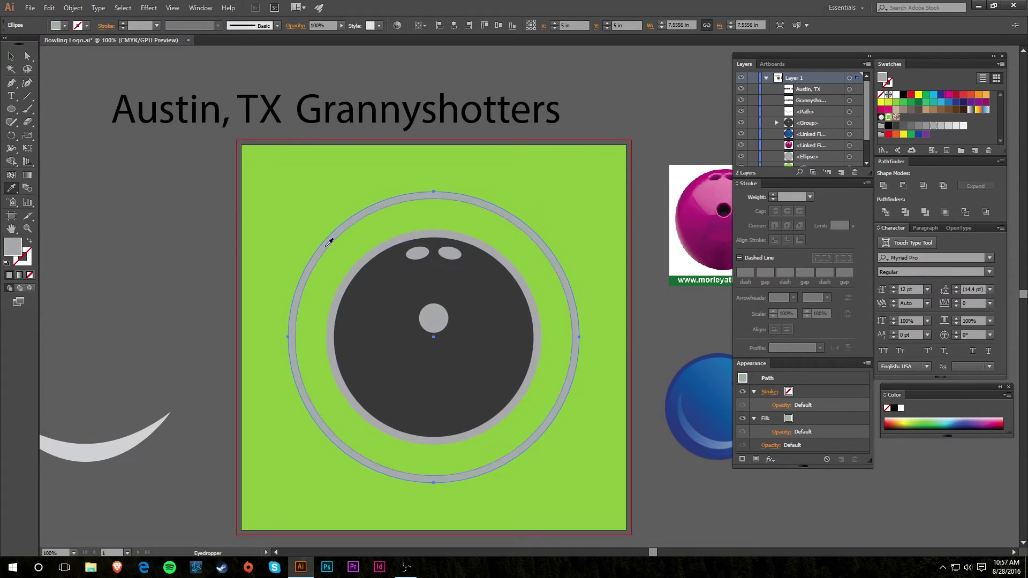
pyautogui.click(147, 217)
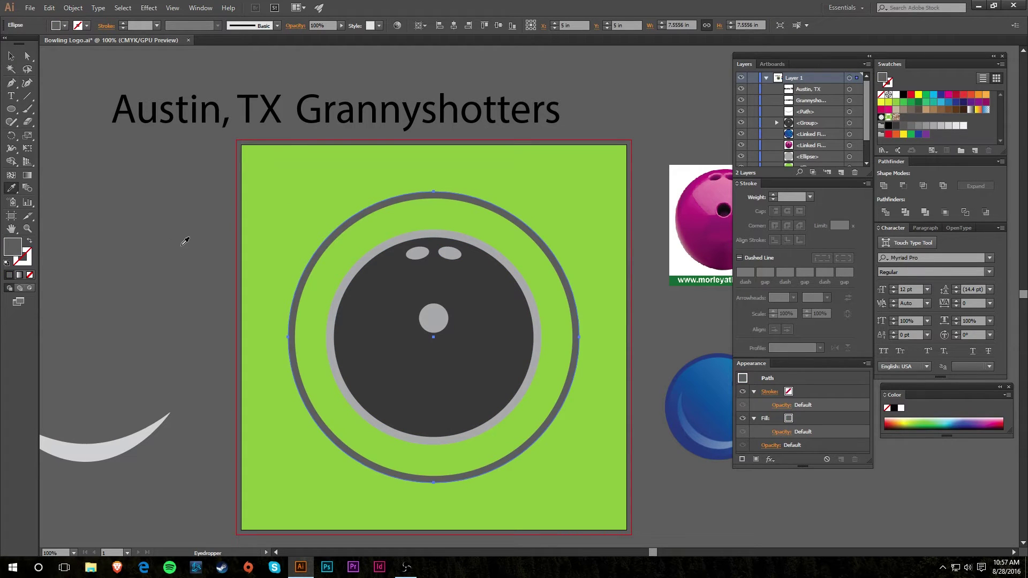
pyautogui.click(417, 239)
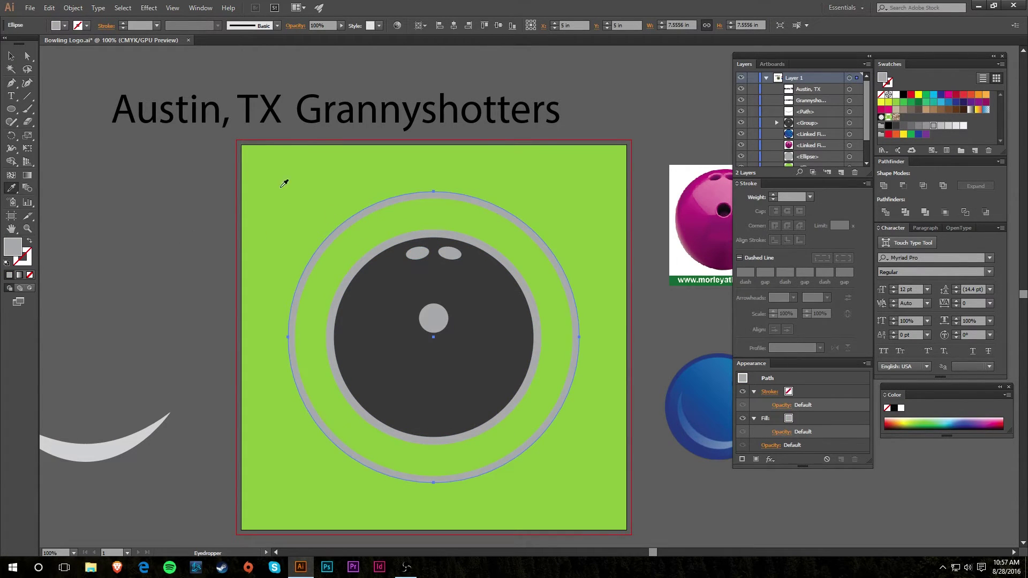
pyautogui.click(10, 56)
pyautogui.click(152, 244)
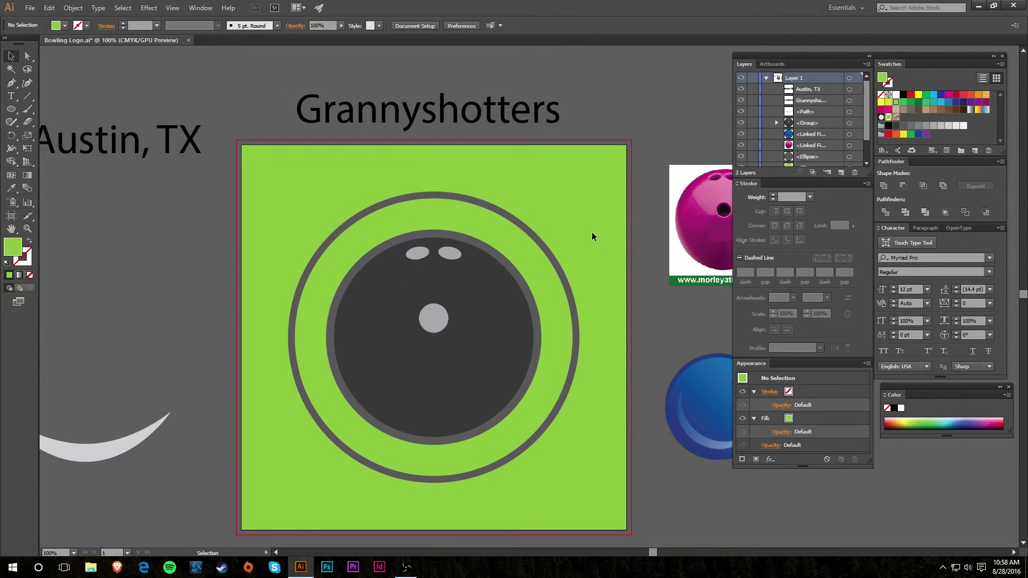
# Move the "Austin, TX" text down beside the upper part of the artboard.
pyautogui.click(506, 117)
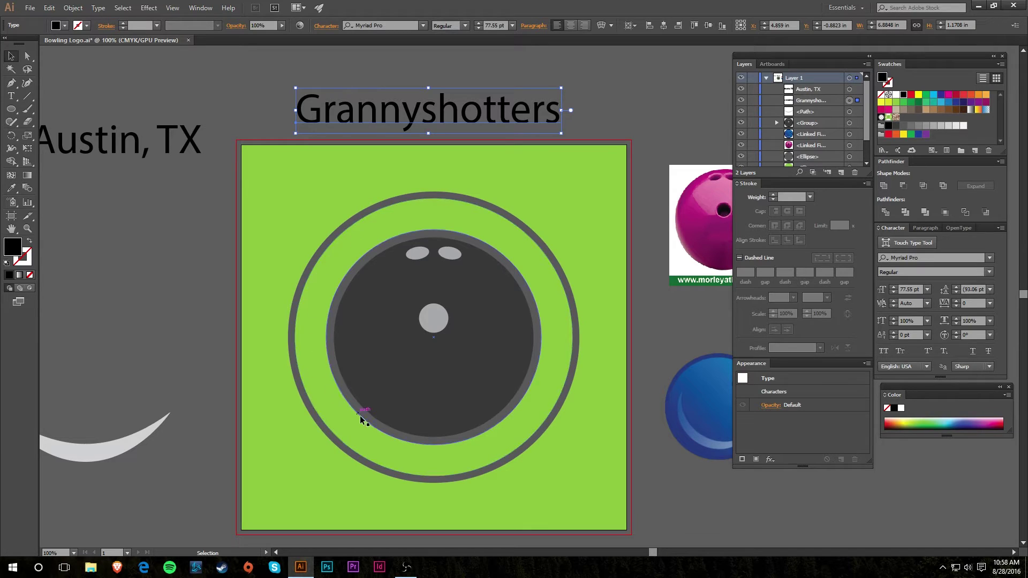
pyautogui.moveTo(156, 151); pyautogui.dragTo(214, 191)
pyautogui.click(263, 220)
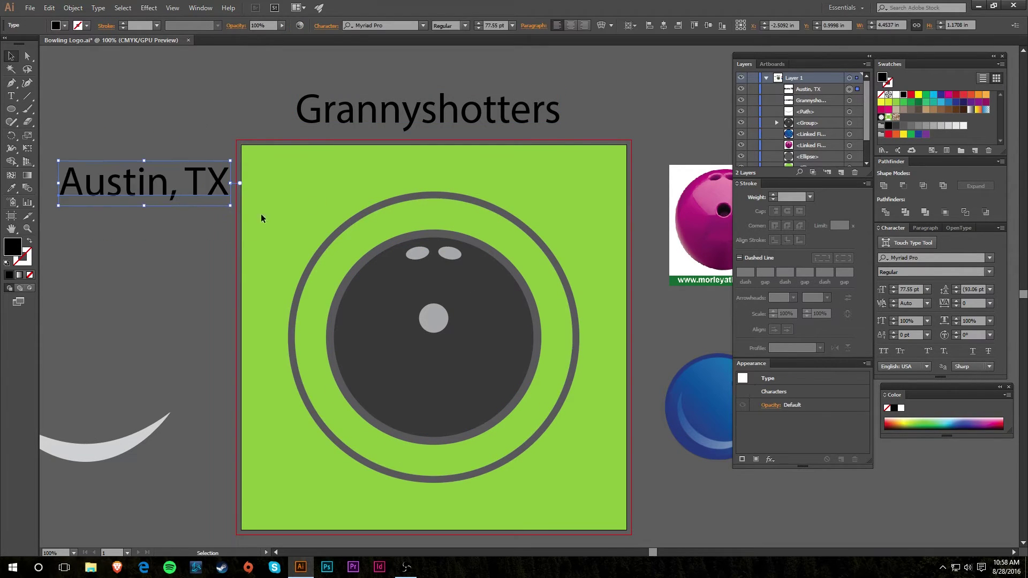
# Replace "Austin" in the location text so that it reads "San Antonio, TX".
pyautogui.doubleClick(169, 193)
pyautogui.press('BackSpace')
pyautogui.press('BackSpace')
pyautogui.press('BackSpace')
pyautogui.press('BackSpace')
pyautogui.press('BackSpace')
pyautogui.press('BackSpace')
pyautogui.write('San An')
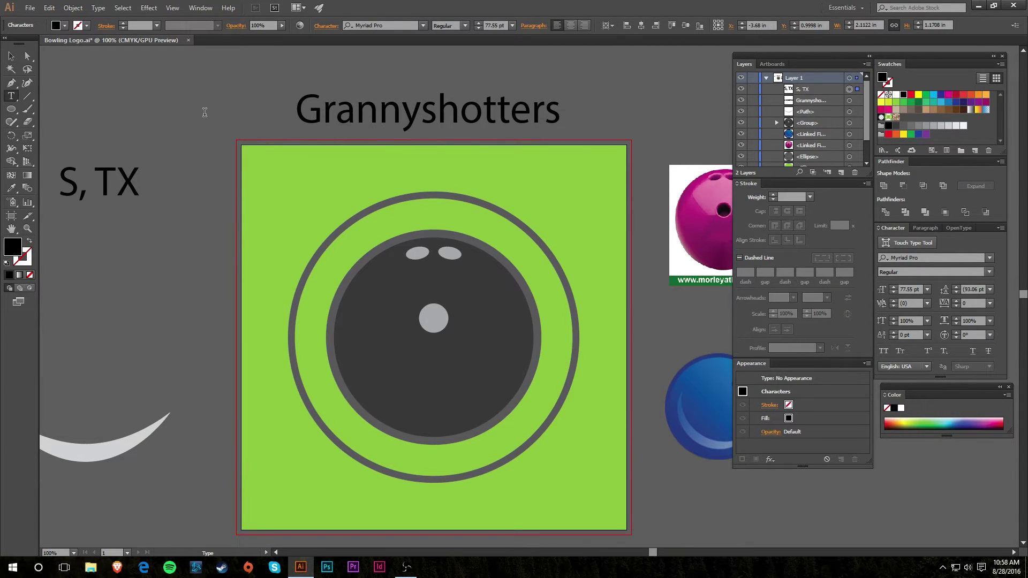
pyautogui.write('tonio')
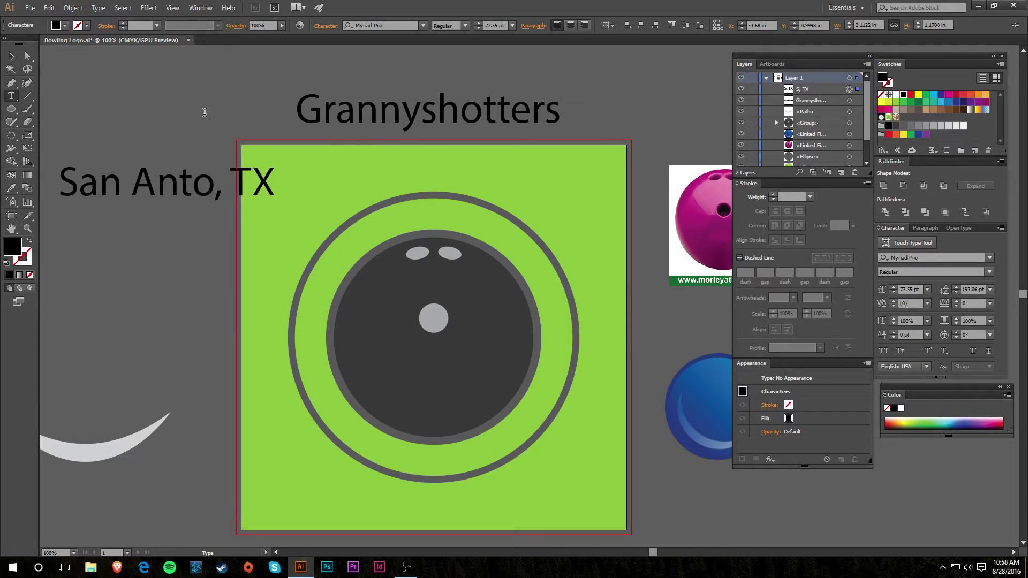
# Move the "San Antonio, TX" text slightly up and toward the artboard, then deselect it.
pyautogui.click(11, 55)
pyautogui.moveTo(188, 182); pyautogui.dragTo(217, 169)
pyautogui.click(456, 180)
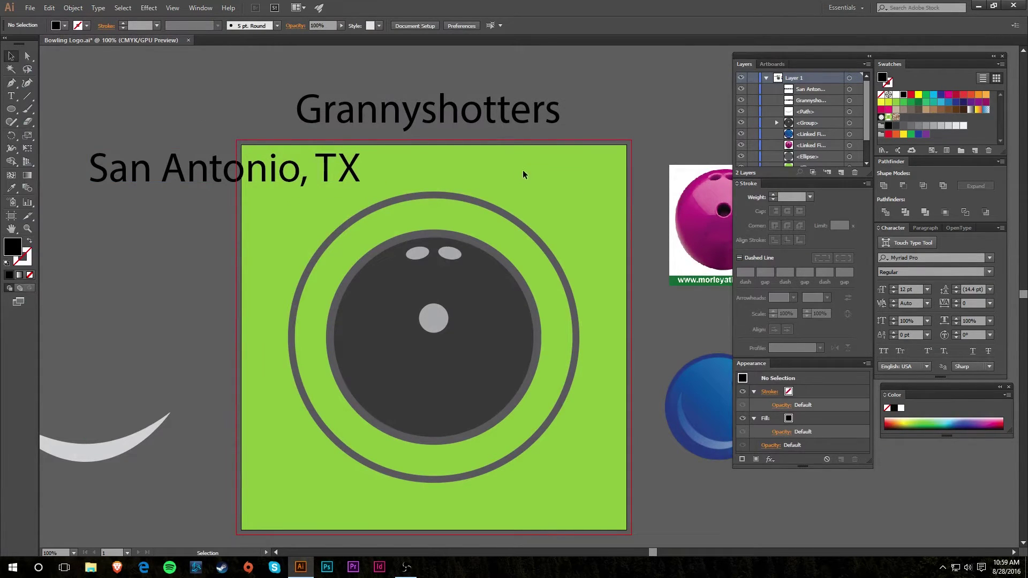
# Set the font of the "San Antonio, TX" text to Proxima Nova Bold.
pyautogui.click(332, 170)
pyautogui.click(395, 26)
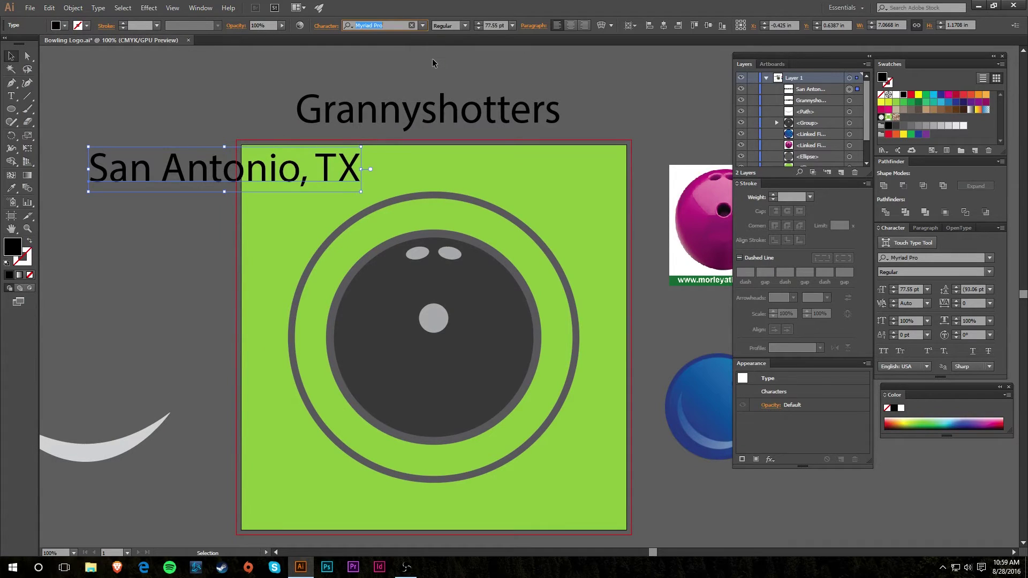
pyautogui.write('proxim')
pyautogui.write('a')
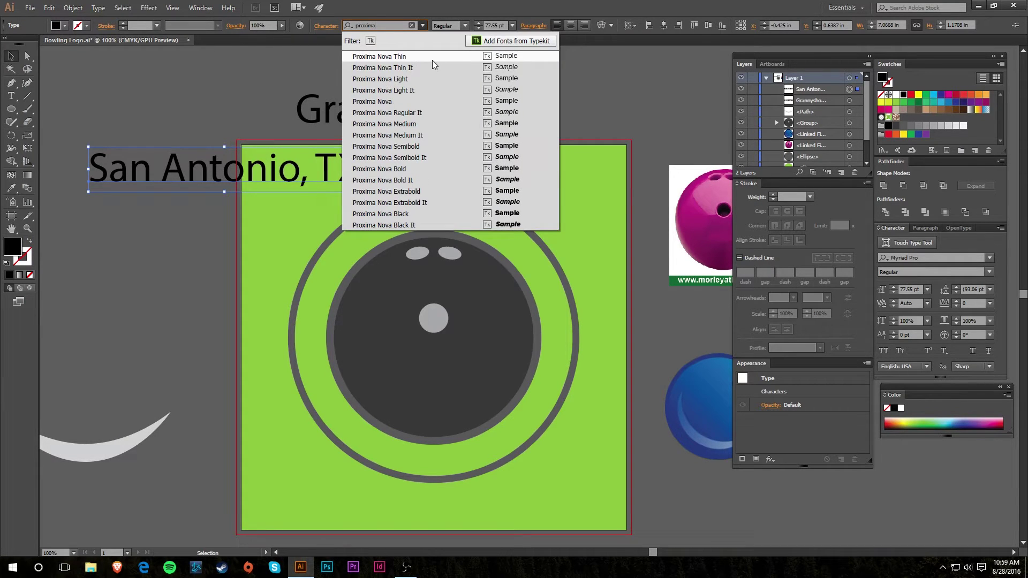
pyautogui.click(431, 169)
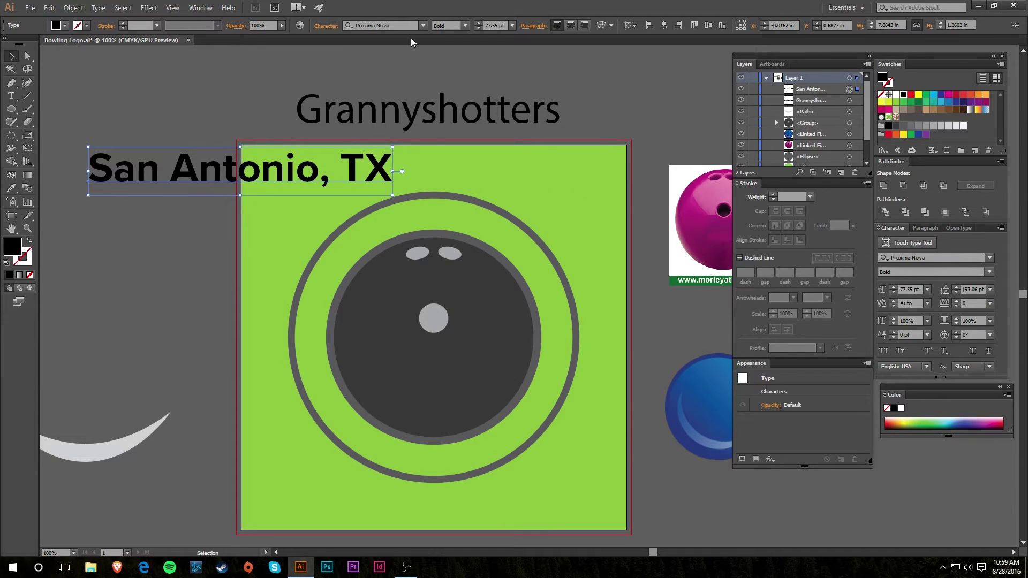
# Try the Bold It style on the "San Antonio, TX" text, then return it to Bold.
pyautogui.click(397, 22)
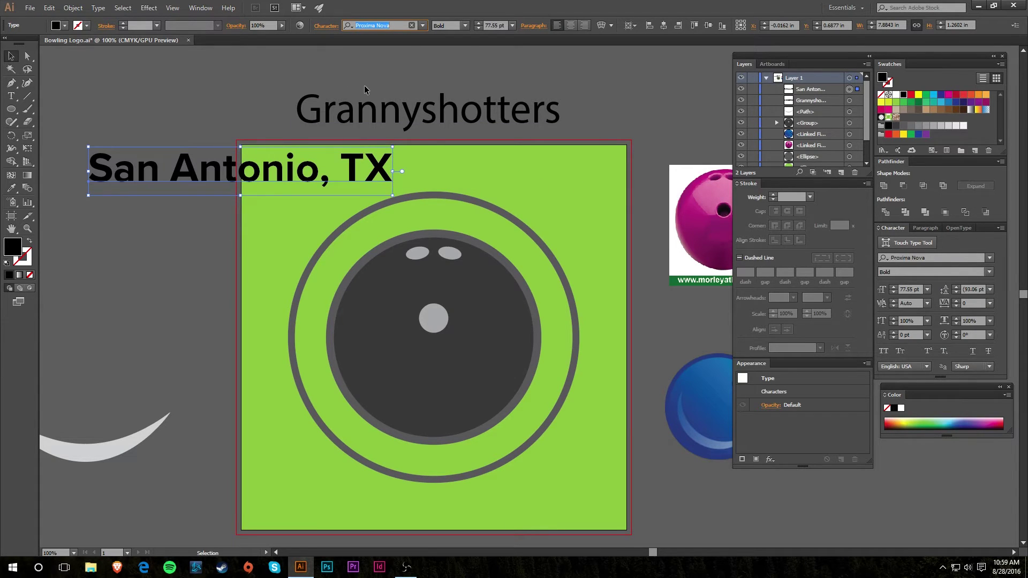
pyautogui.click(465, 26)
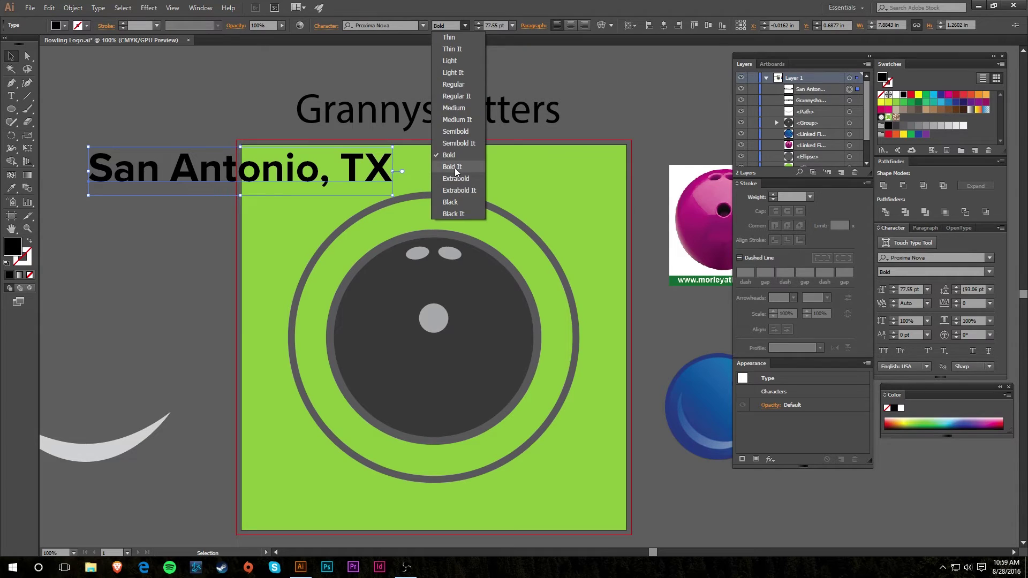
pyautogui.click(454, 168)
pyautogui.click(468, 27)
pyautogui.click(467, 156)
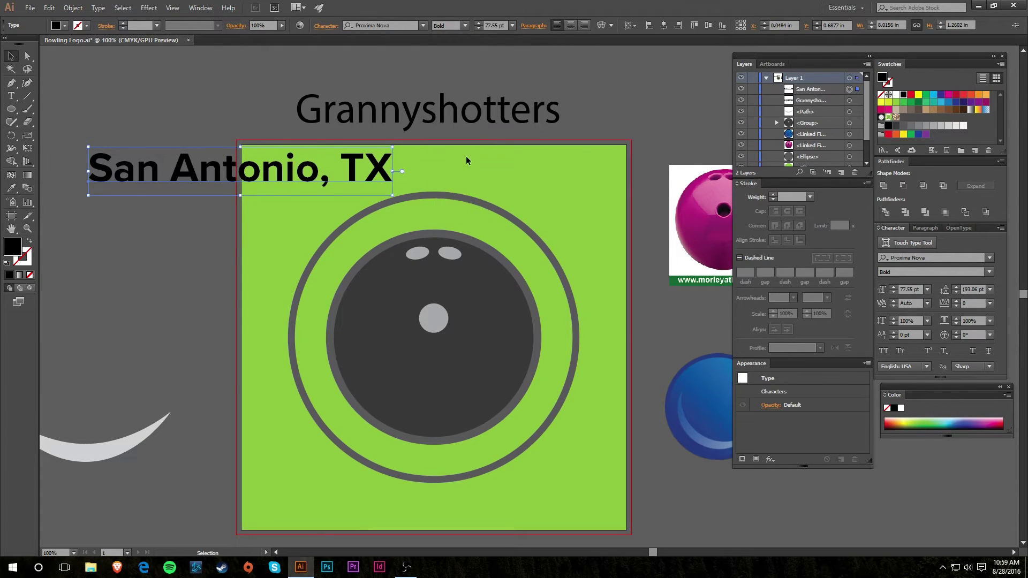
# Set the "San Antonio, TX" text in all caps, move it inside the artboard's upper edge, and scale it to about 65.6 pt.
pyautogui.click(884, 351)
pyautogui.moveTo(321, 172); pyautogui.dragTo(486, 177)
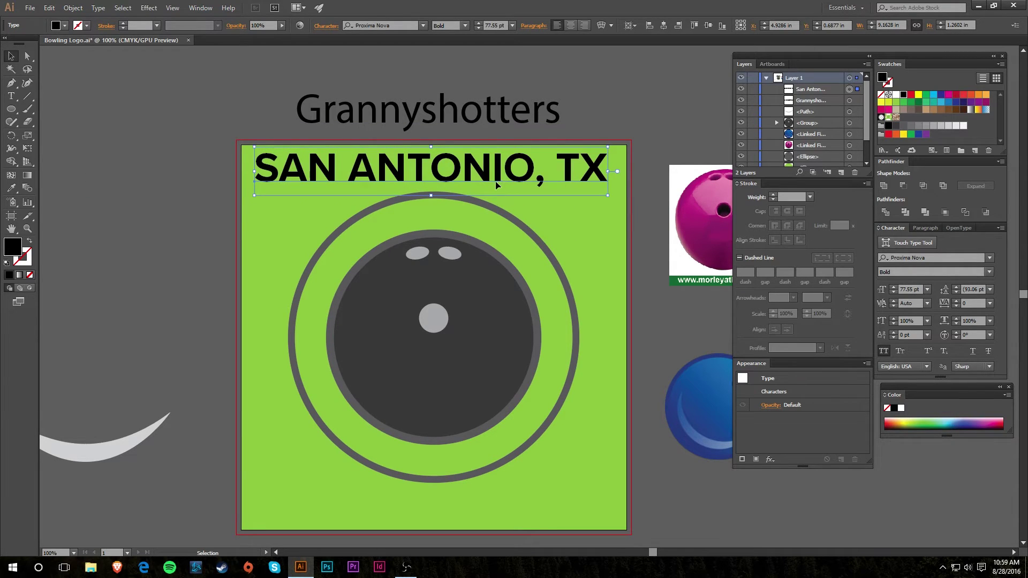
pyautogui.moveTo(432, 148); pyautogui.dragTo(438, 168)
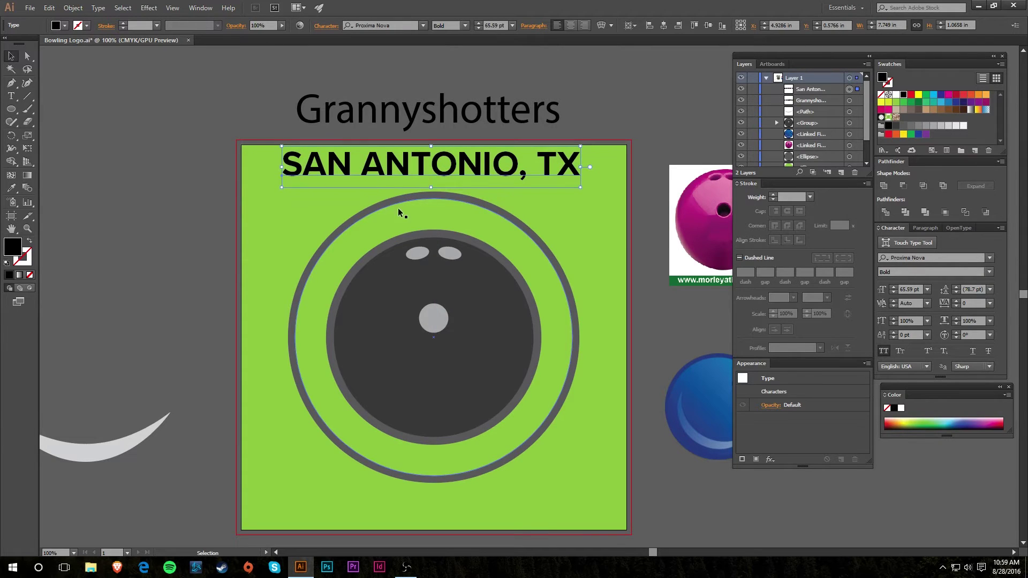
# Draw a circle about 6.03 in wide with a black stroke and no fill, and move it around the bowling ball.
pyautogui.press('l')
pyautogui.moveTo(329, 252); pyautogui.dragTo(562, 437)
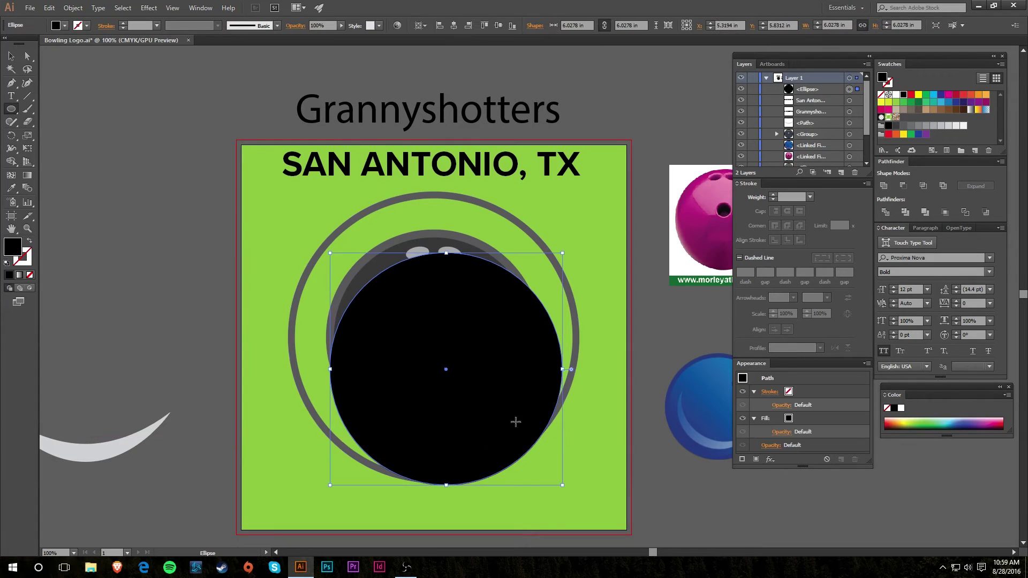
pyautogui.click(30, 242)
pyautogui.click(10, 56)
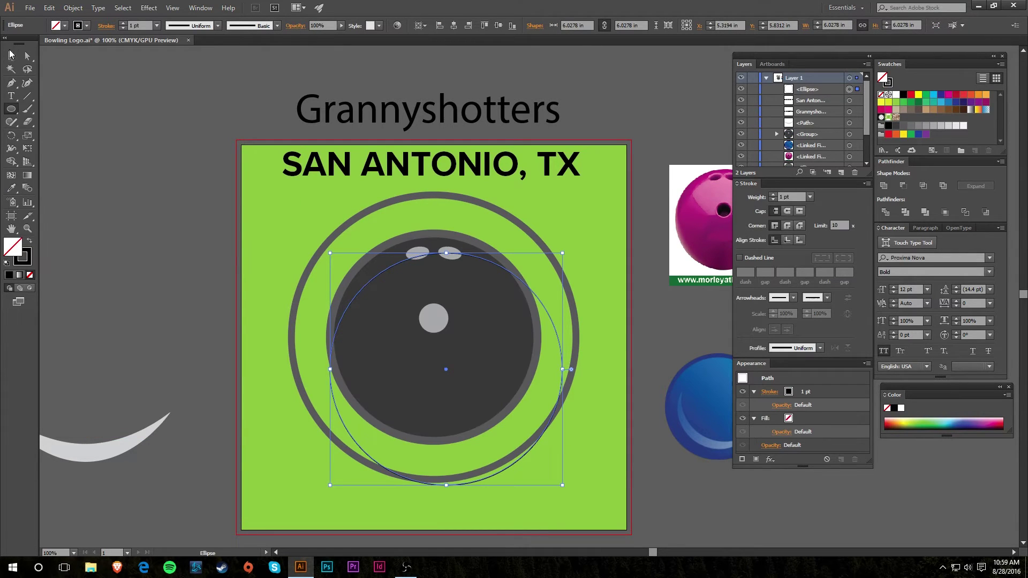
pyautogui.moveTo(503, 272); pyautogui.dragTo(491, 229)
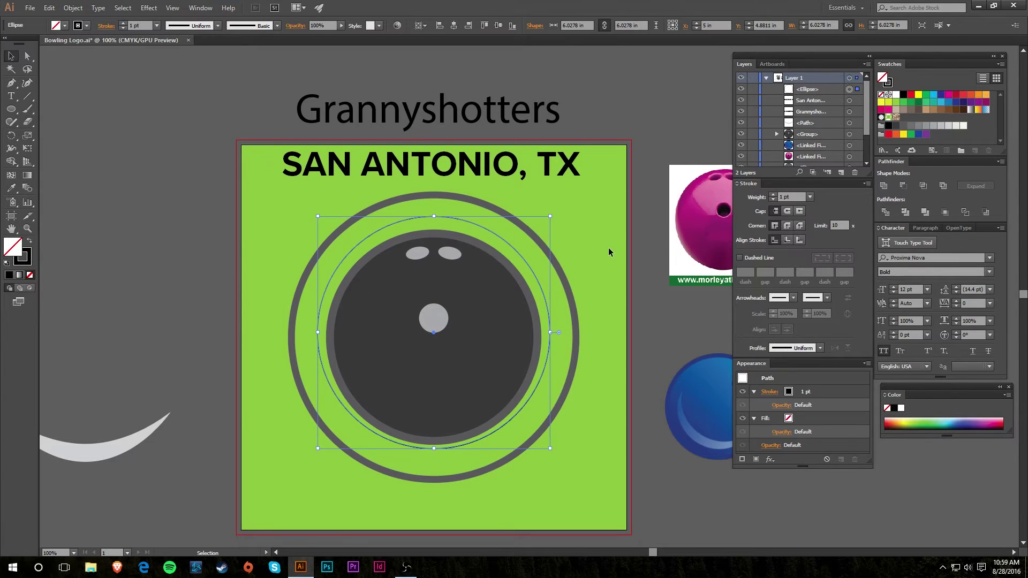
# Align the new circle vertically to the center of the bowling ball group.
pyautogui.keyDown('shift'); pyautogui.click(414, 320); pyautogui.keyUp('shift')
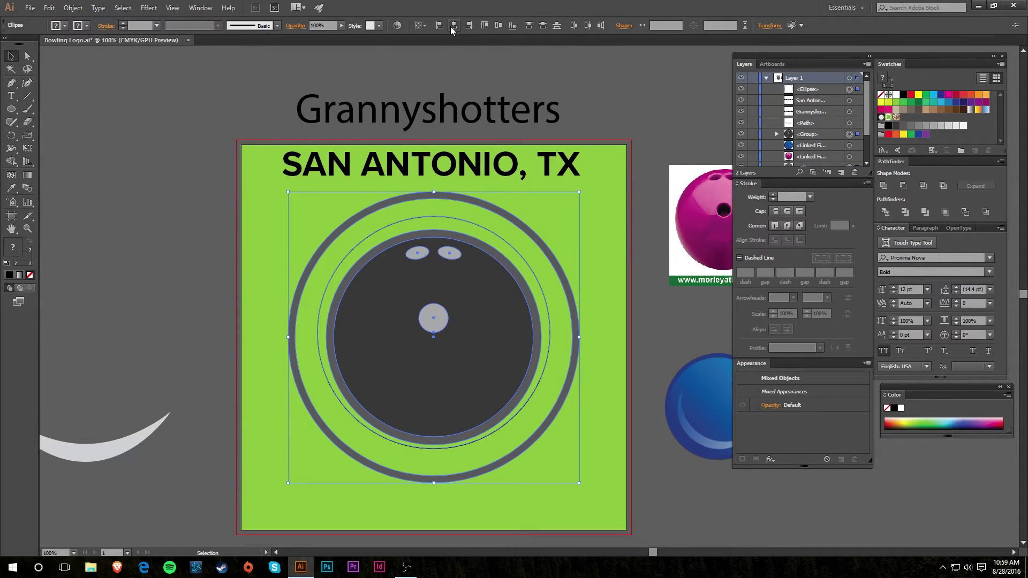
pyautogui.click(498, 26)
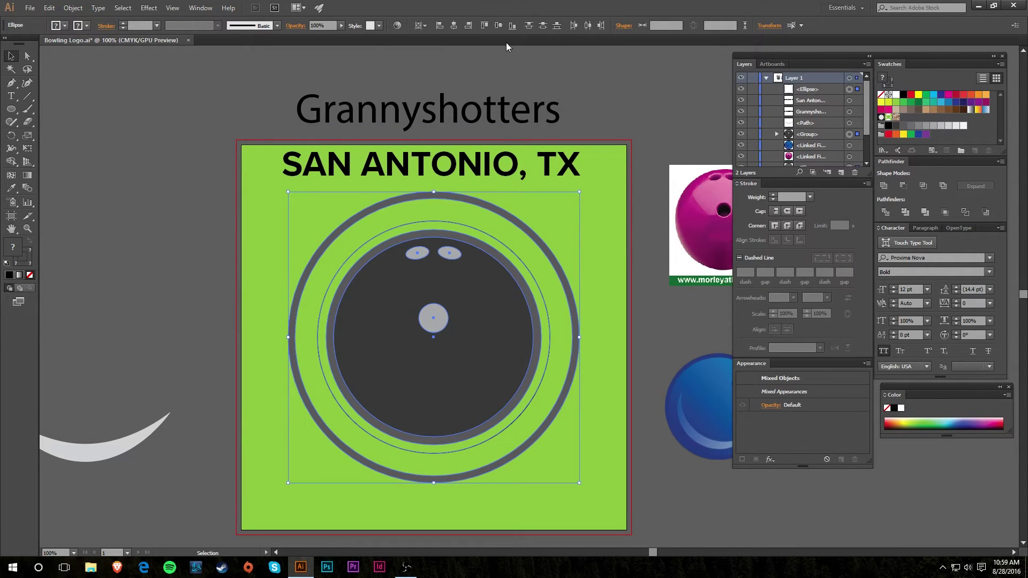
pyautogui.click(612, 261)
# Enlarge the thin circle from its center to about 6.39 in, keeping it between the ball and the outer ring.
pyautogui.click(470, 226)
pyautogui.moveTo(434, 221); pyautogui.dragTo(431, 213)
pyautogui.click(592, 243)
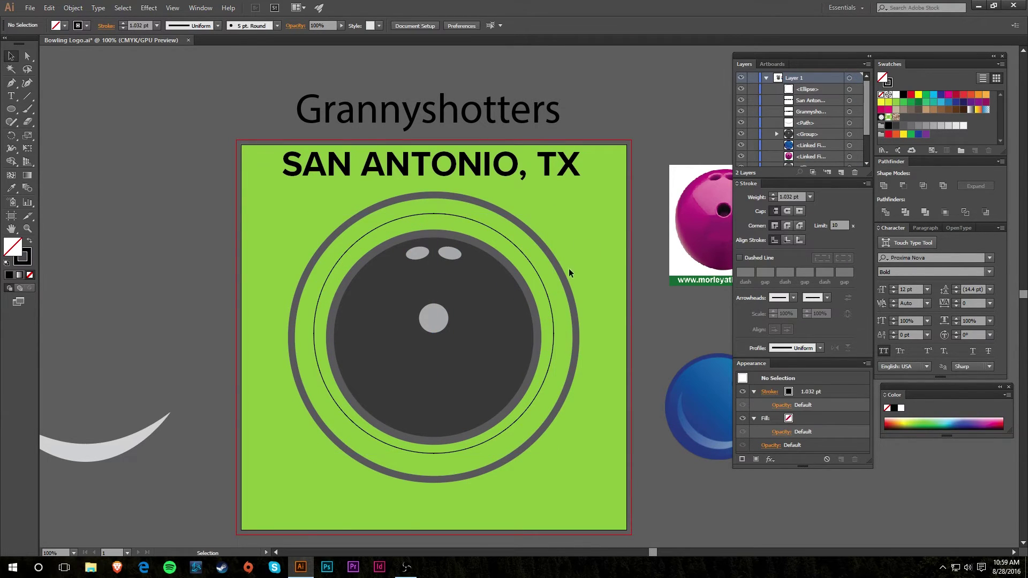
pyautogui.click(547, 311)
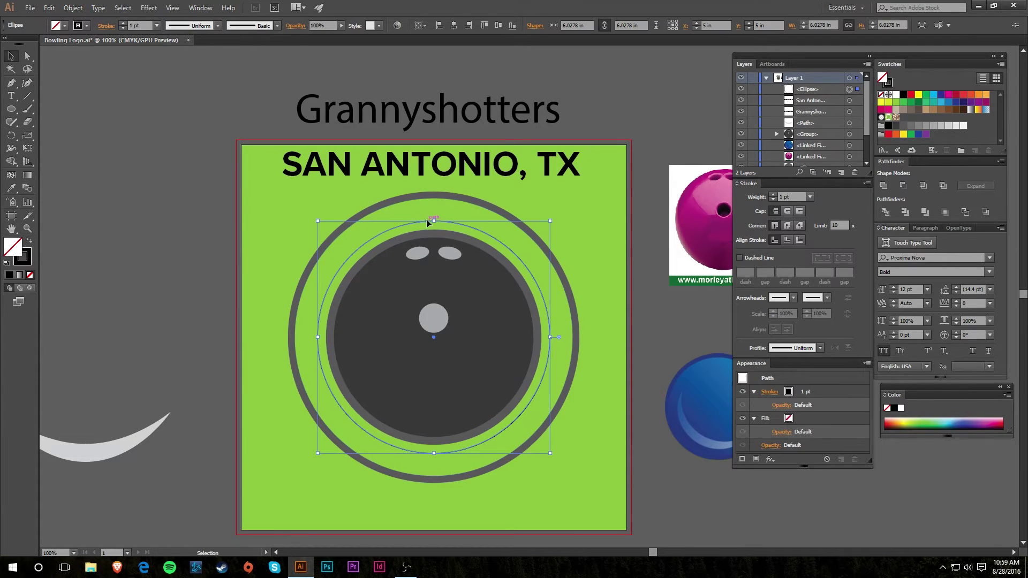
pyautogui.moveTo(433, 214); pyautogui.dragTo(433, 213)
pyautogui.click(613, 253)
# Copy the wording of the "SAN ANTONIO, TX" text, clear it, and delete the emptied text object.
pyautogui.doubleClick(578, 170)
pyautogui.moveTo(577, 168); pyautogui.dragTo(287, 181)
pyautogui.hotkey('ctrl', 'c')
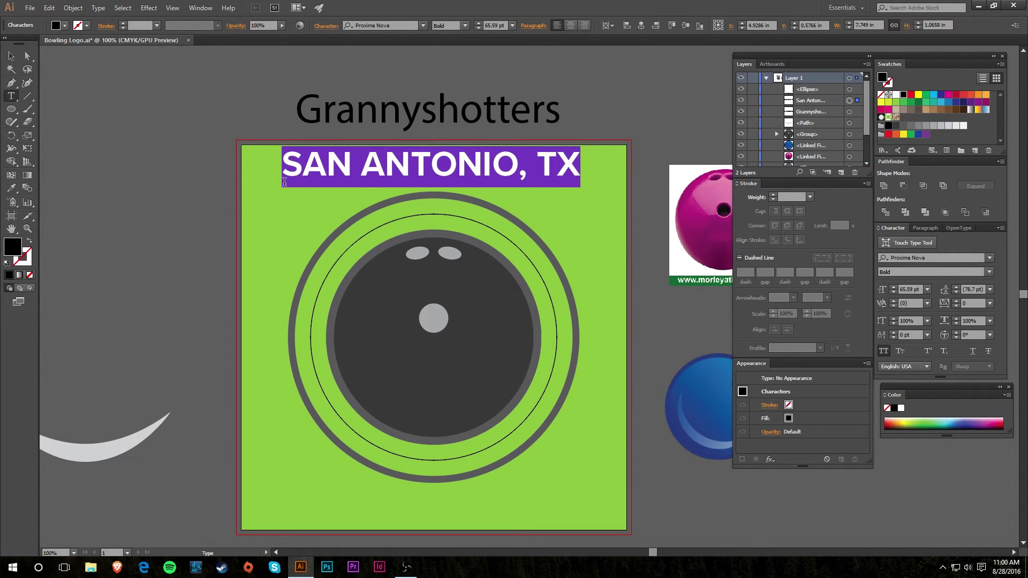
pyautogui.press('BackSpace')
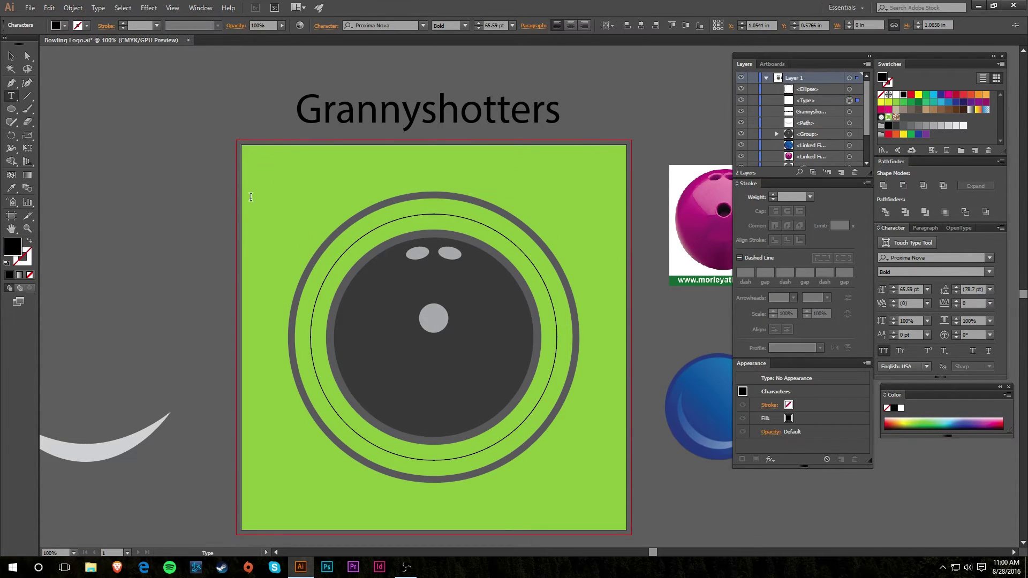
pyautogui.press('Escape')
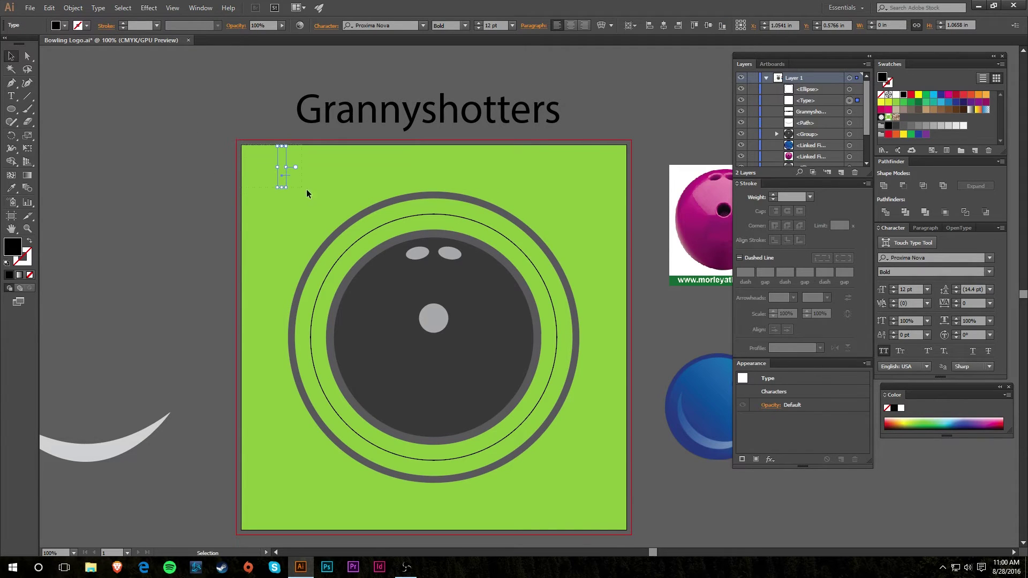
pyautogui.press('Delete')
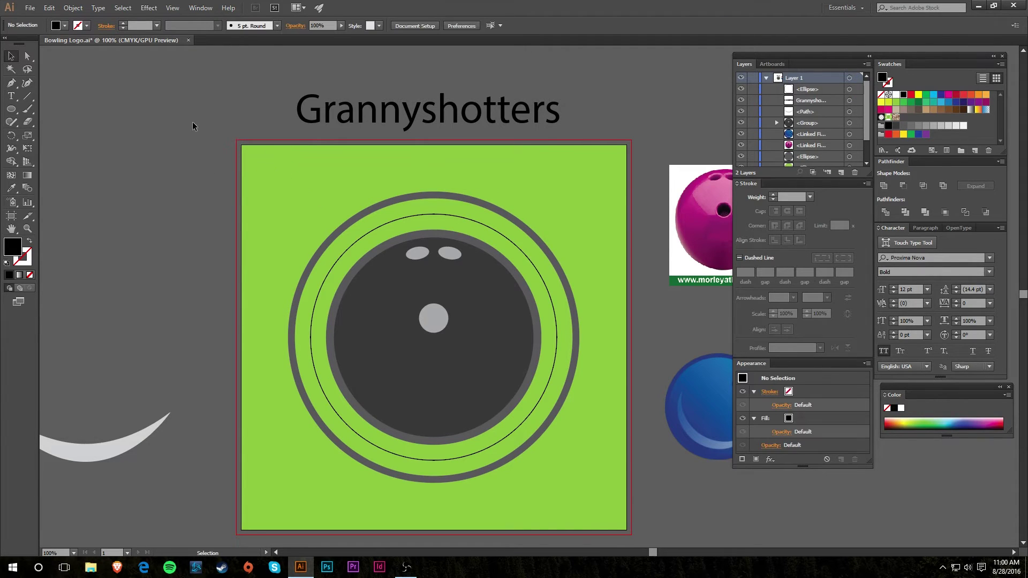
# Paste the copied "SAN ANTONIO, TX" wording as type on a path along the thin circle.
pyautogui.click(12, 97)
pyautogui.click(13, 98)
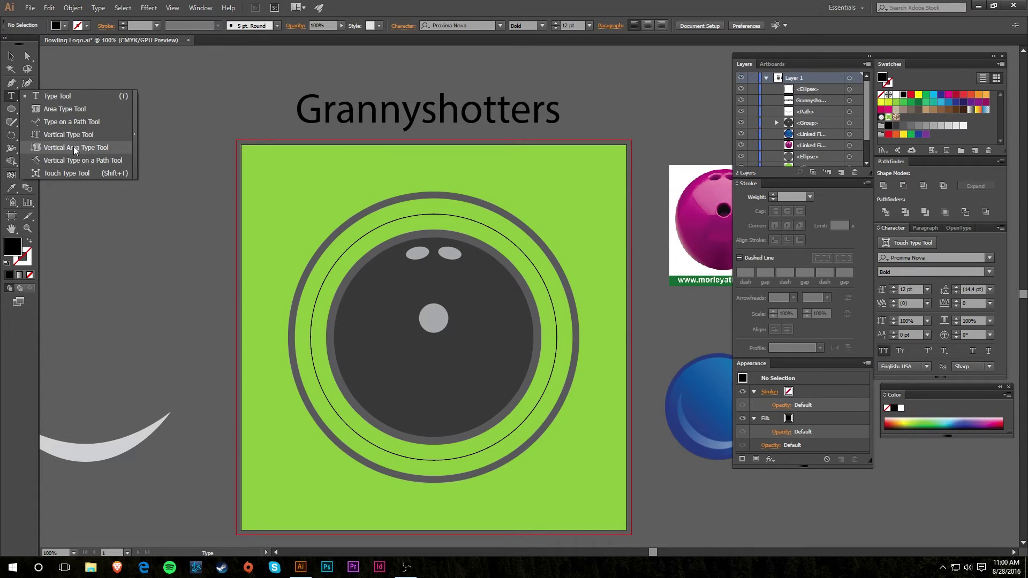
pyautogui.click(75, 122)
pyautogui.click(360, 240)
pyautogui.hotkey('ctrl', 'v')
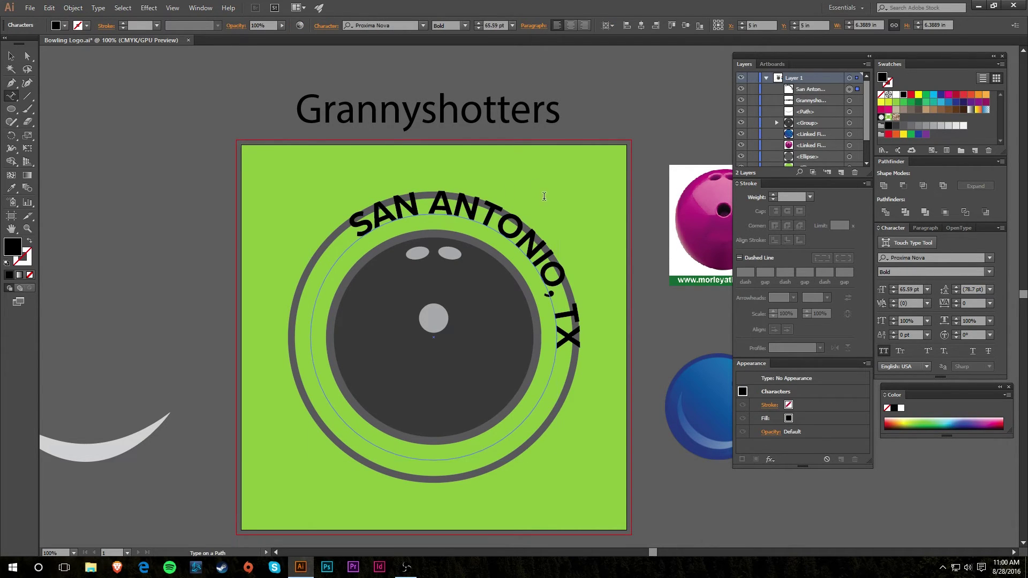
# Rotate the curved text to sit roughly centered above the ball and color it with the ball's dark gray.
pyautogui.click(11, 56)
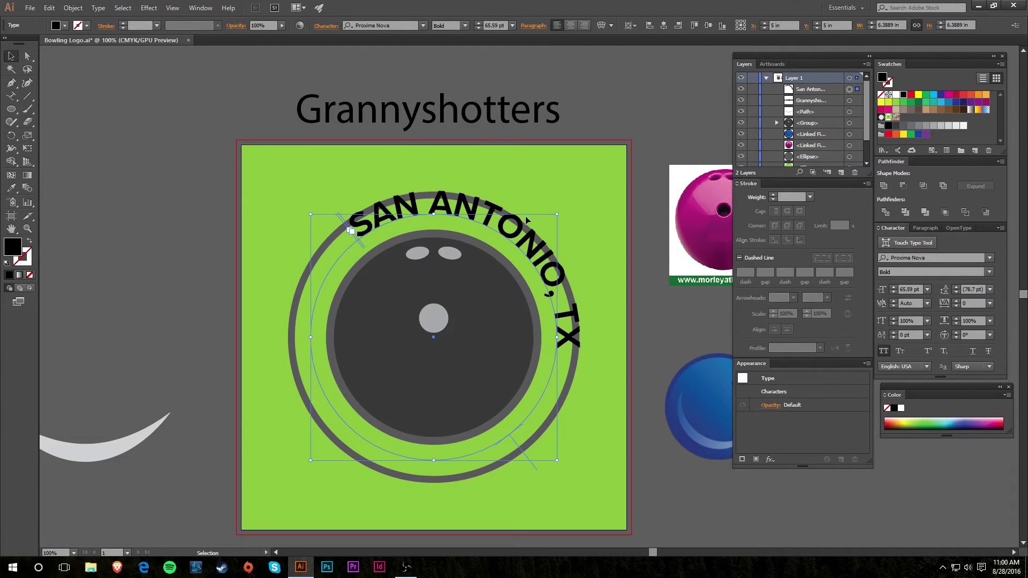
pyautogui.moveTo(564, 212); pyautogui.dragTo(497, 165)
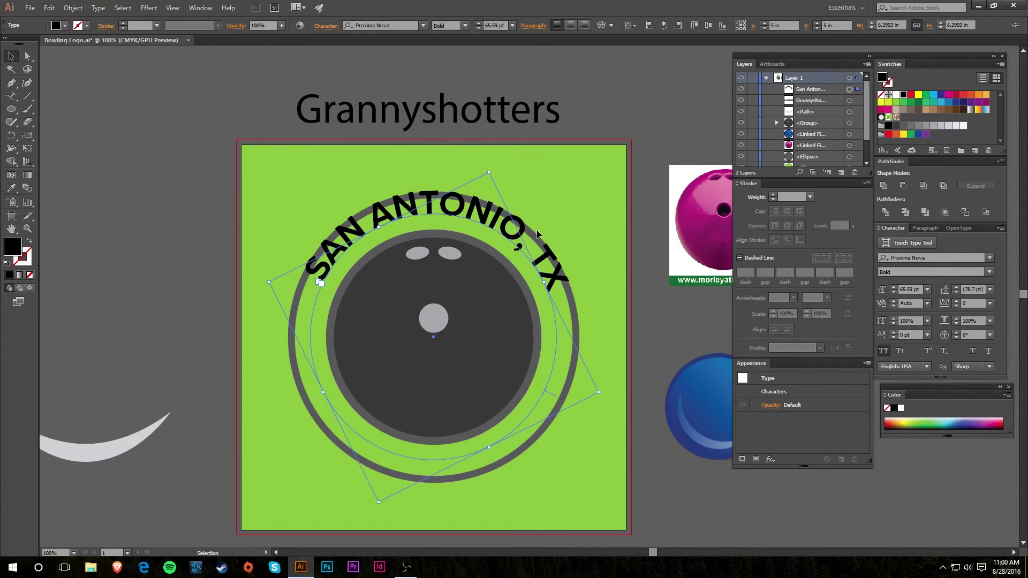
pyautogui.press('i')
pyautogui.click(488, 320)
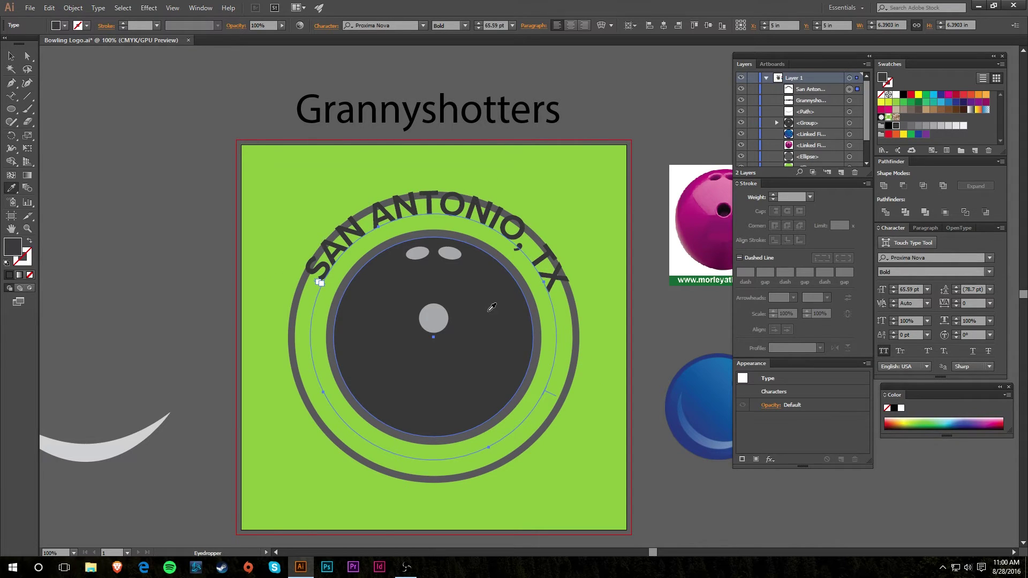
pyautogui.click(13, 55)
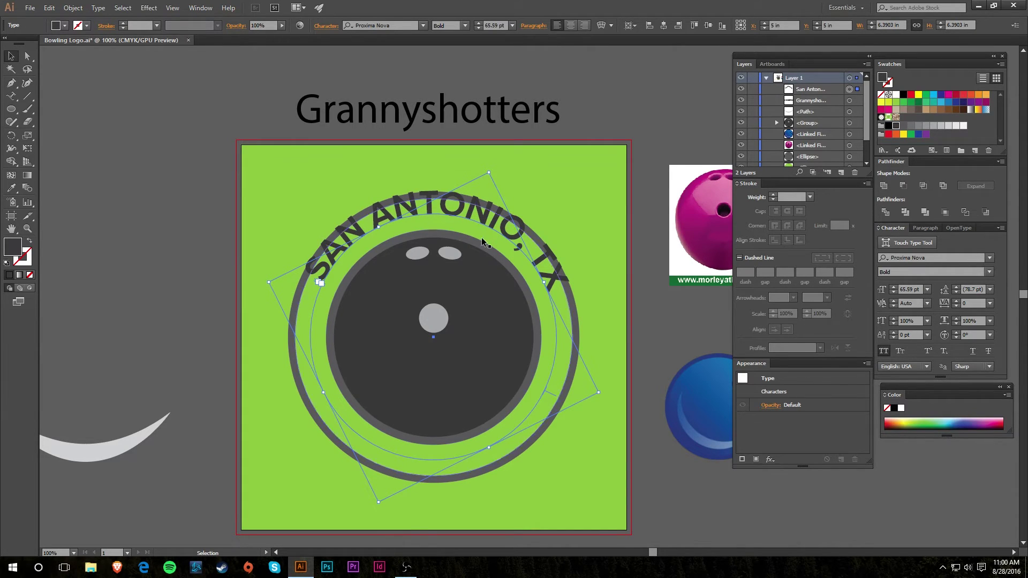
# Set the curved text's Align to Path option to Center in Type on a Path Options, with the preview on.
pyautogui.click(98, 8)
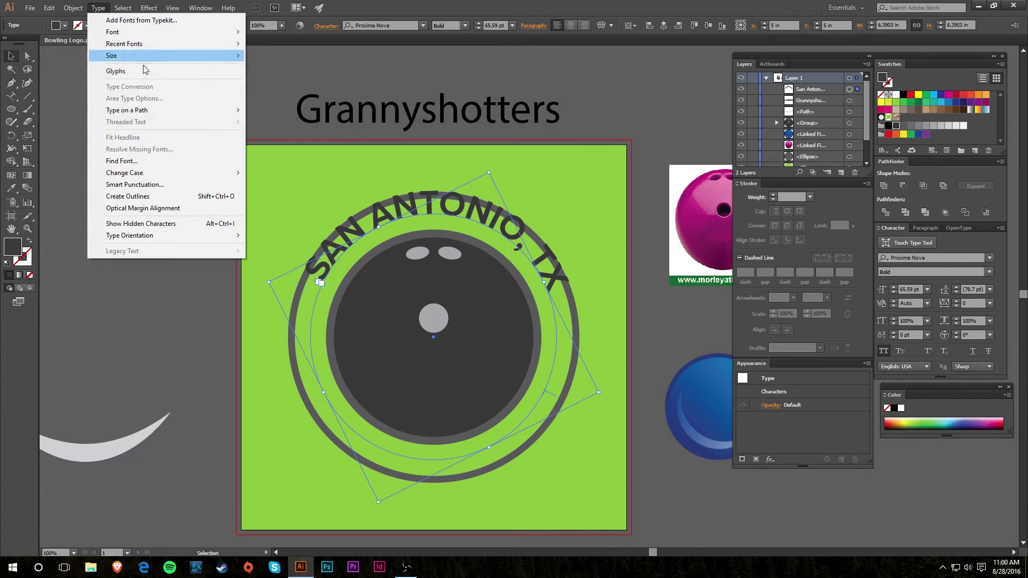
pyautogui.moveTo(146, 114)
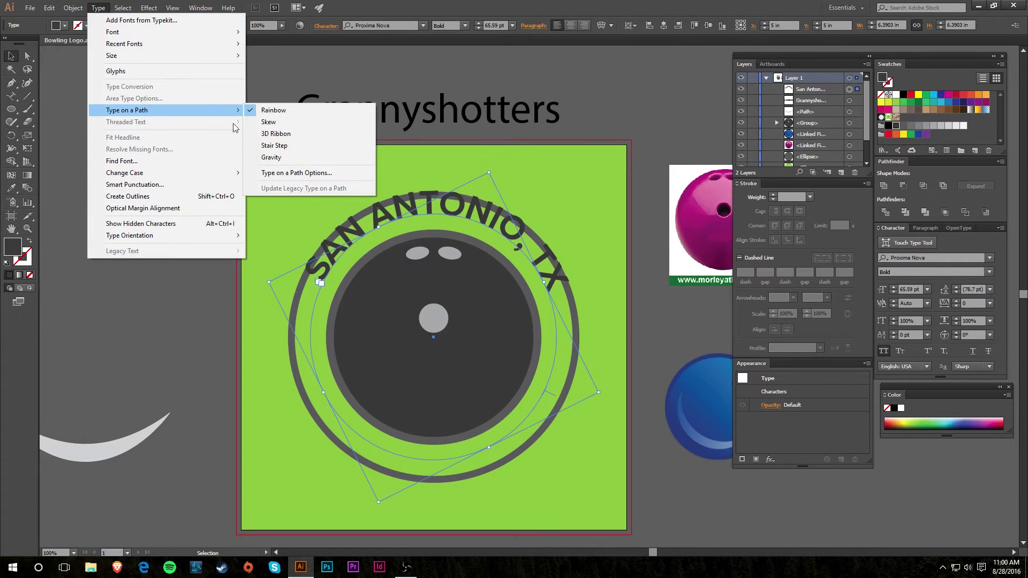
pyautogui.click(274, 175)
pyautogui.click(158, 172)
pyautogui.click(155, 206)
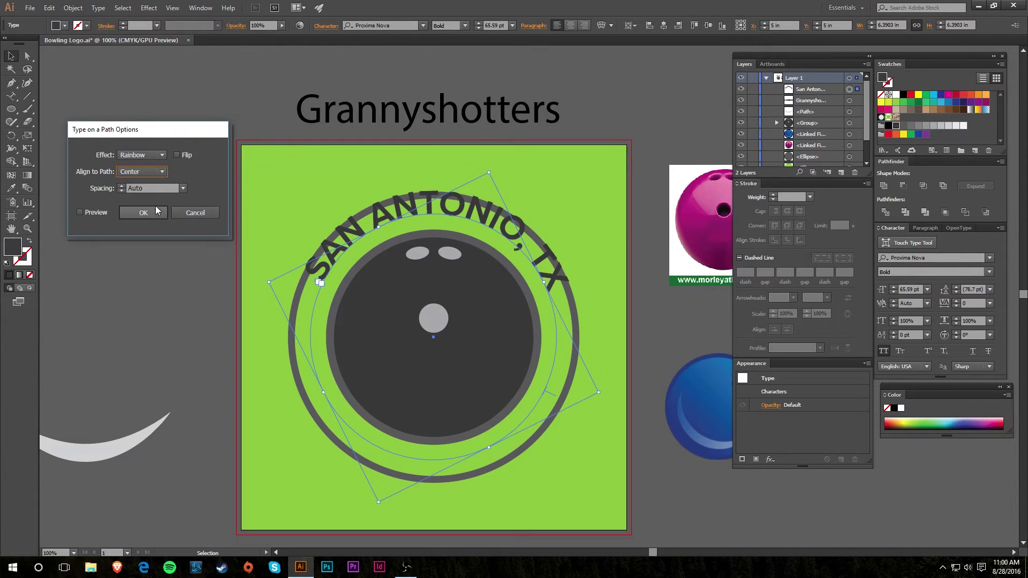
pyautogui.click(80, 213)
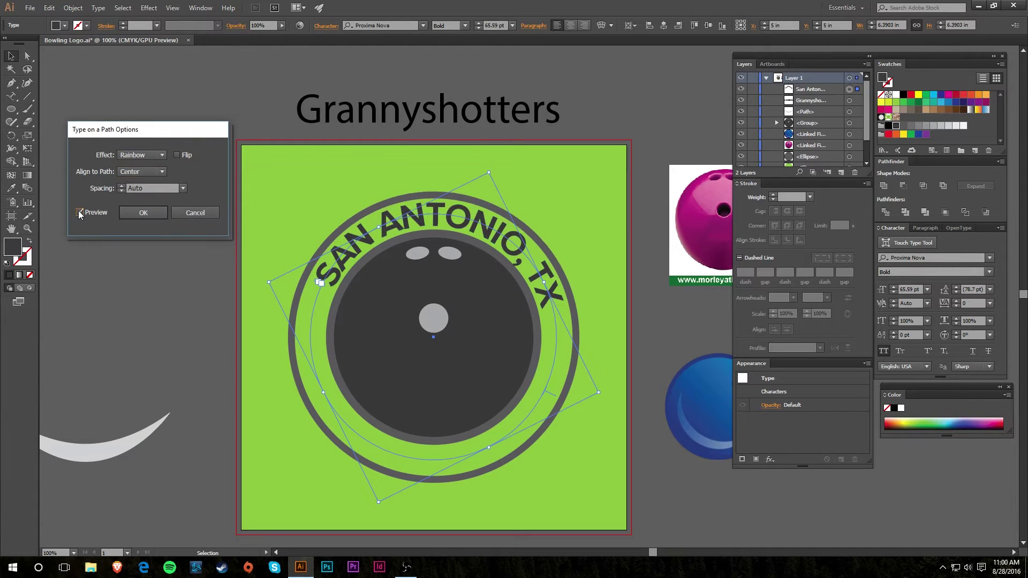
pyautogui.click(151, 216)
# Rotate the curved "SAN ANTONIO, TX" text slightly counterclockwise around the ball, undoing the extra adjustment.
pyautogui.moveTo(493, 169)
pyautogui.mouseDown()
pyautogui.moveTo(472, 158)
pyautogui.moveTo(493, 170)
pyautogui.mouseUp()
pyautogui.click(555, 182)
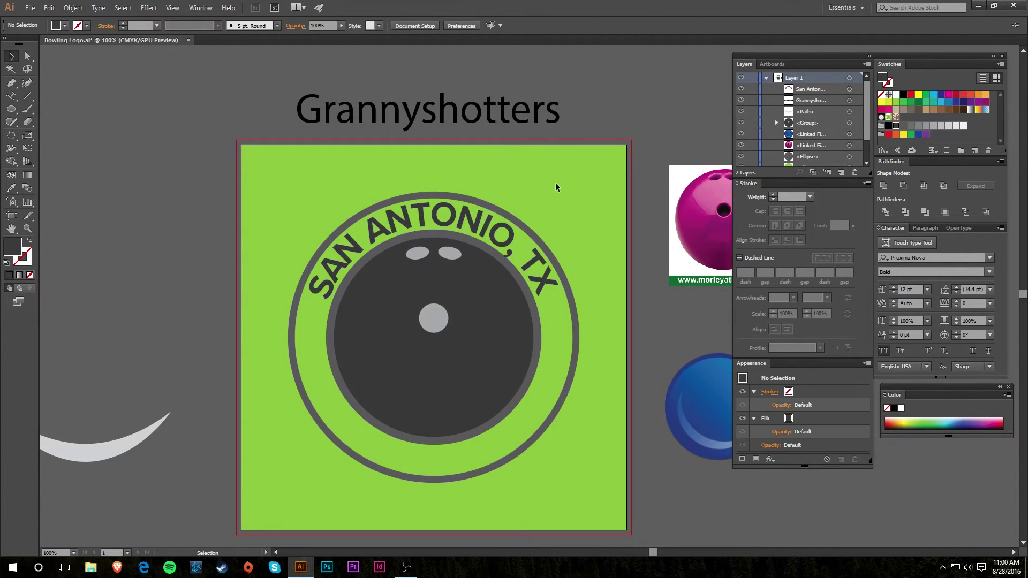
pyautogui.click(447, 192)
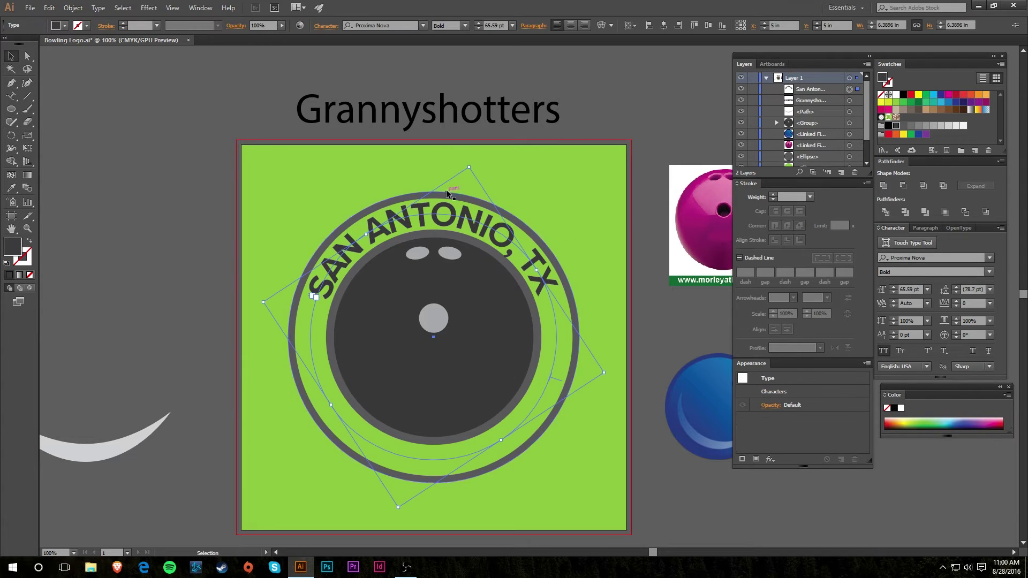
pyautogui.moveTo(469, 169); pyautogui.dragTo(472, 171)
pyautogui.hotkey('ctrl', 'z')
# Set the curved text's size to 60 pt and rotate it clockwise to recenter it above the ball.
pyautogui.click(512, 26)
pyautogui.click(527, 206)
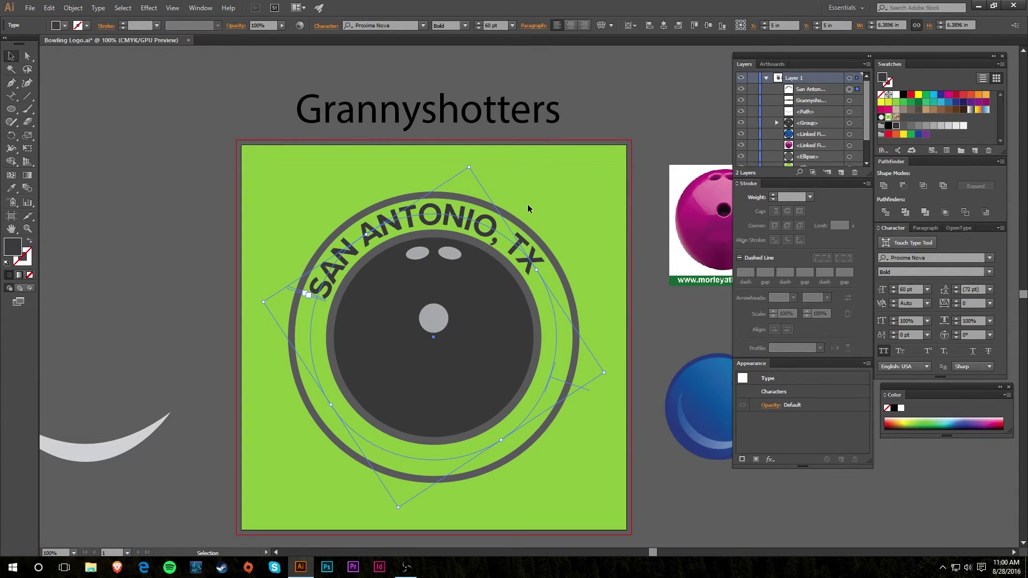
pyautogui.moveTo(471, 161); pyautogui.dragTo(515, 163)
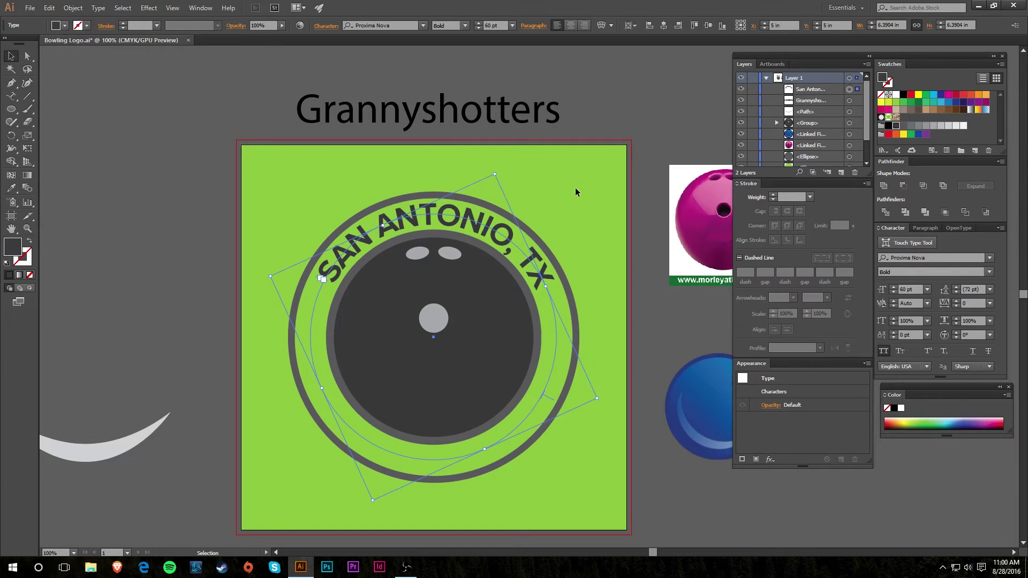
pyautogui.click(575, 188)
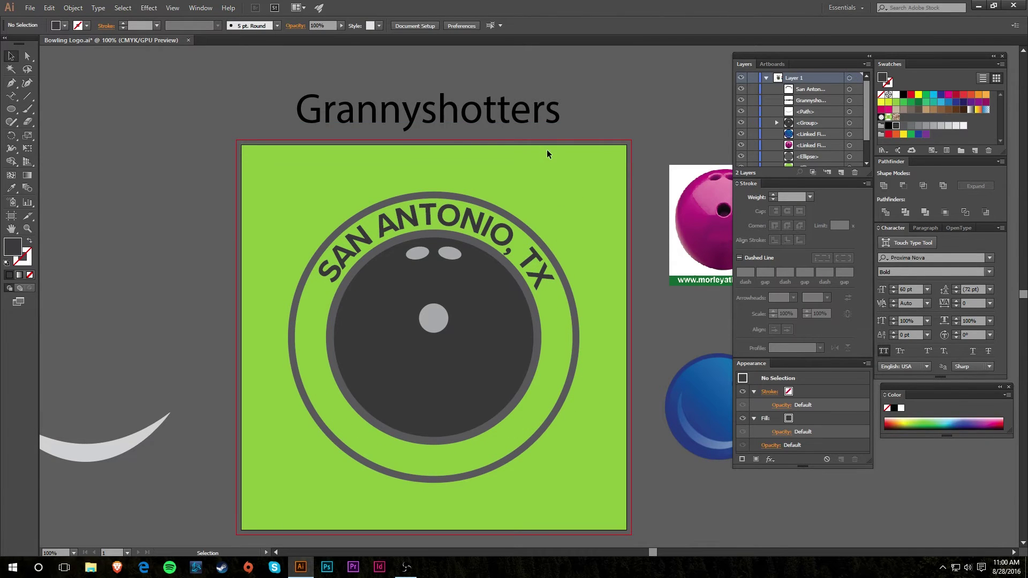
# Apply the type style and color of the curved "SAN ANTONIO, TX" text to the "Grannyshotters" text with the Eyedropper.
pyautogui.click(526, 125)
pyautogui.press('i')
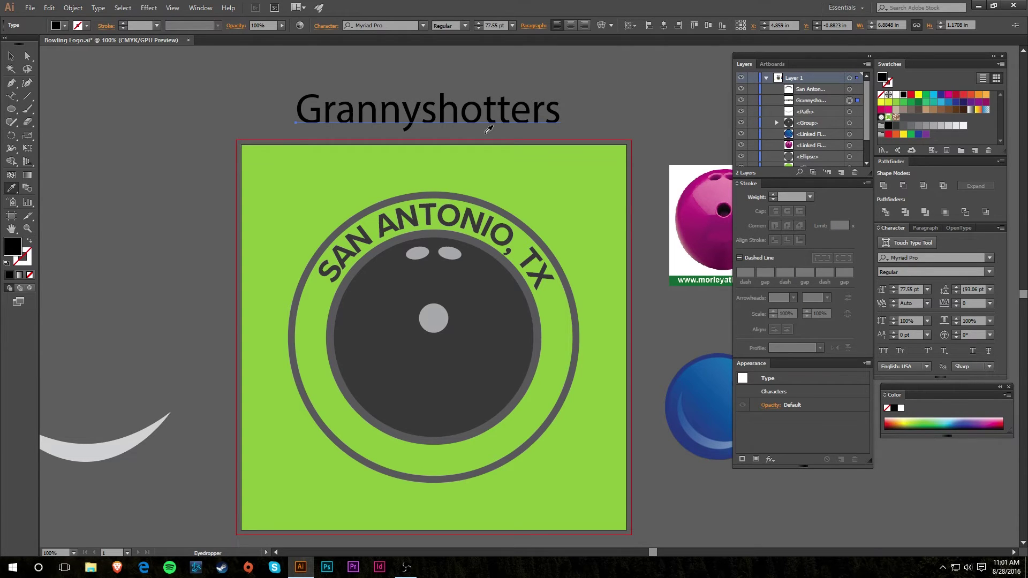
pyautogui.press('v')
pyautogui.click(329, 135)
pyautogui.click(332, 127)
pyautogui.press('i')
pyautogui.click(415, 217)
pyautogui.press('v')
# Move the "GRANNYSHOTTERS" text below the outer ring near the artboard's lower edge and deselect it.
pyautogui.moveTo(408, 114); pyautogui.dragTo(414, 511)
pyautogui.click(537, 497)
pyautogui.moveTo(537, 497); pyautogui.dragTo(526, 365)
pyautogui.click(523, 422)
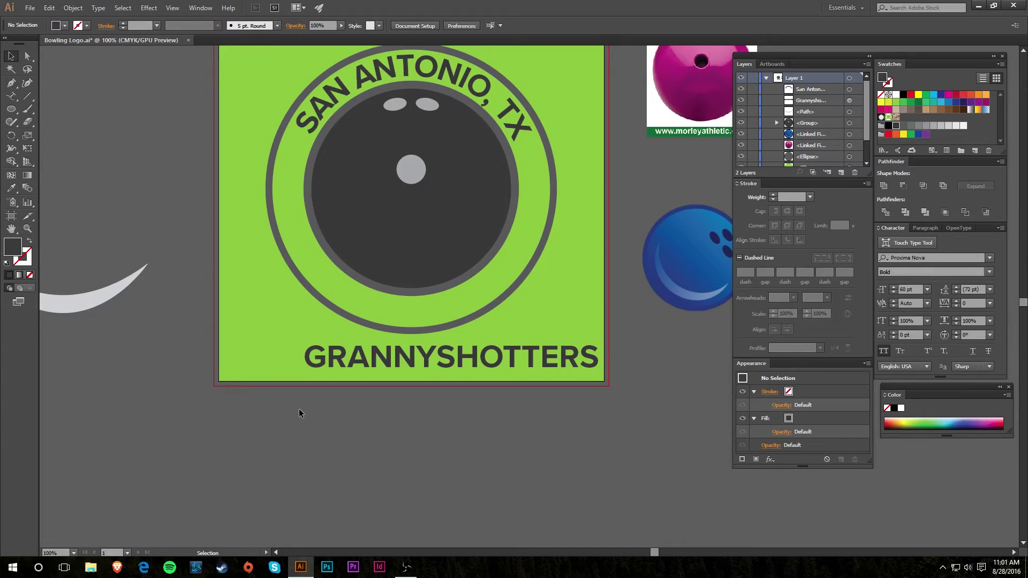
# Draw a dark gray rectangle, place it across the lower part of the ball, and size it to about 7.32 by 1.08 in.
pyautogui.press('m')
pyautogui.moveTo(288, 402)
pyautogui.mouseDown()
pyautogui.moveTo(541, 466)
pyautogui.moveTo(571, 454)
pyautogui.mouseUp()
pyautogui.press('v')
pyautogui.moveTo(517, 437); pyautogui.dragTo(499, 279)
pyautogui.moveTo(412, 295); pyautogui.dragTo(482, 291)
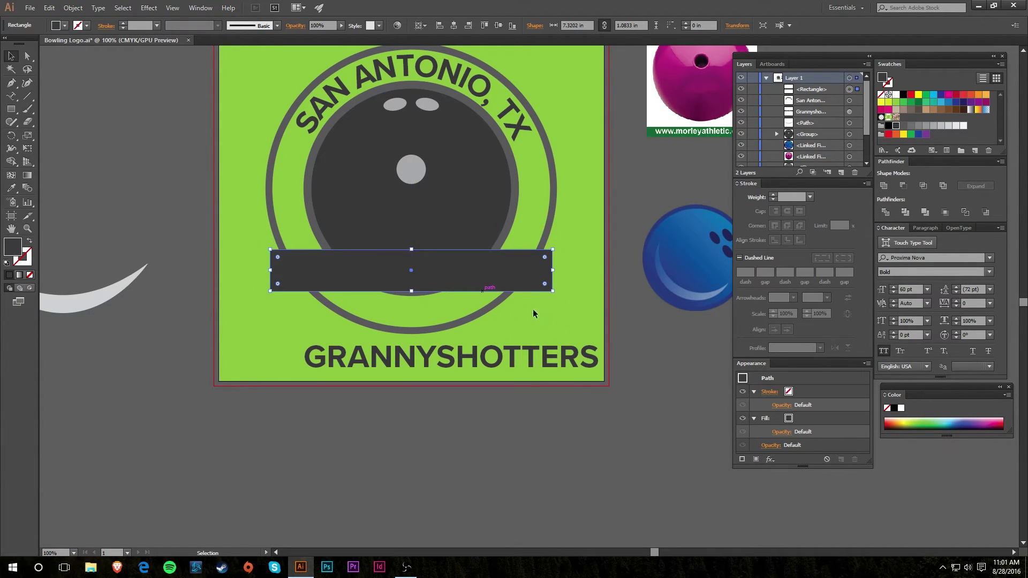
pyautogui.click(576, 291)
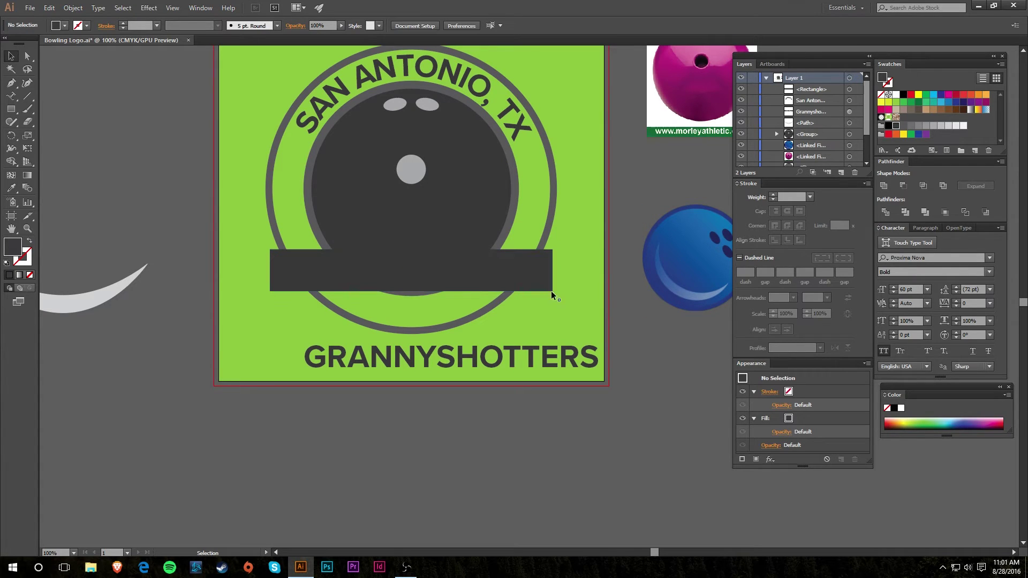
# Move the dark gray rectangle off the artboard, just below its lower edge, and deselect it.
pyautogui.moveTo(505, 268); pyautogui.dragTo(512, 437)
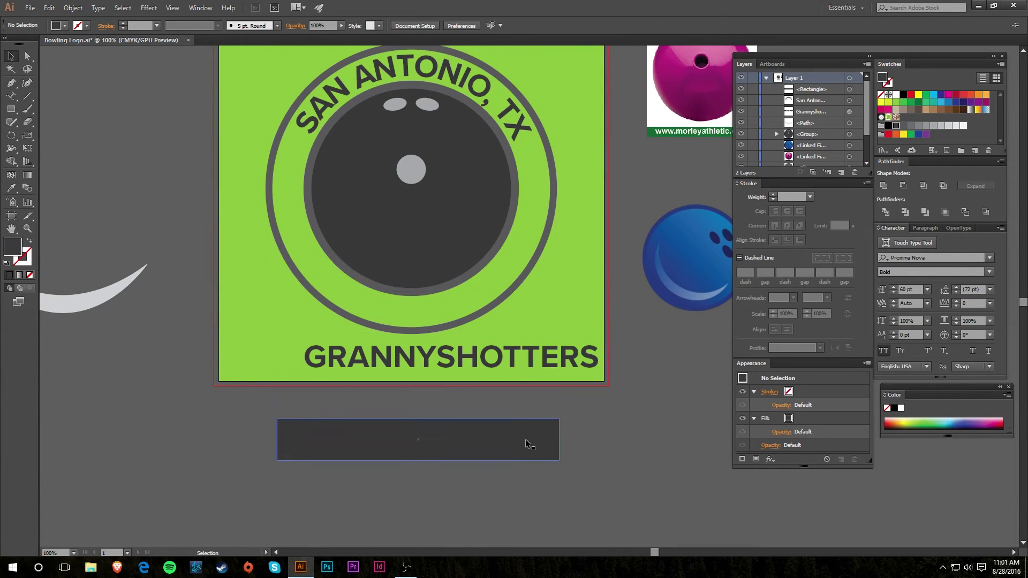
pyautogui.click(524, 513)
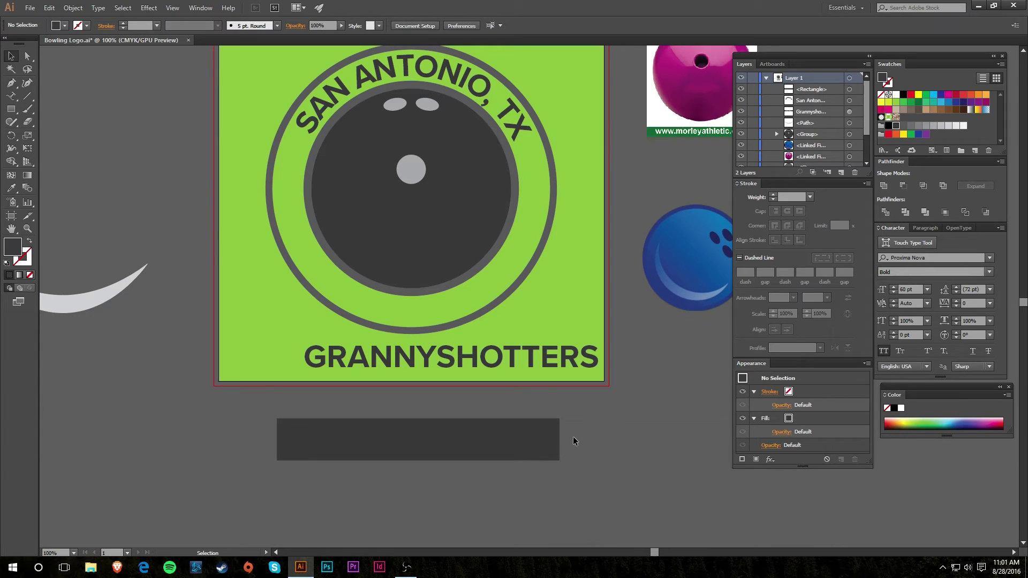
# Draw a V-notched ribbon tail, about 1.1 by 1.08 in, against the rectangle's right end with the Pen tool.
pyautogui.press('z')
pyautogui.click(542, 452)
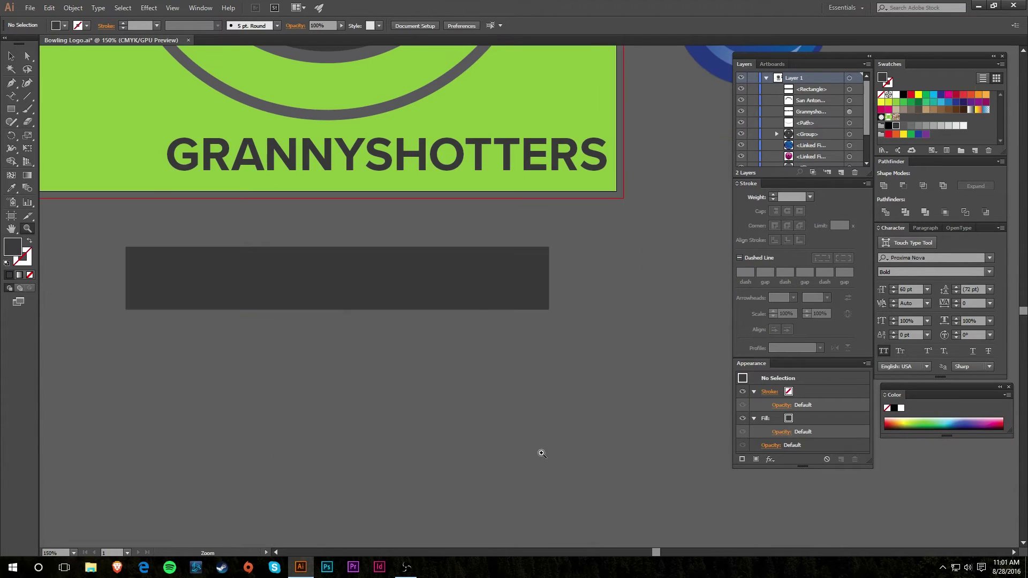
pyautogui.moveTo(509, 317); pyautogui.dragTo(505, 359)
pyautogui.press('p')
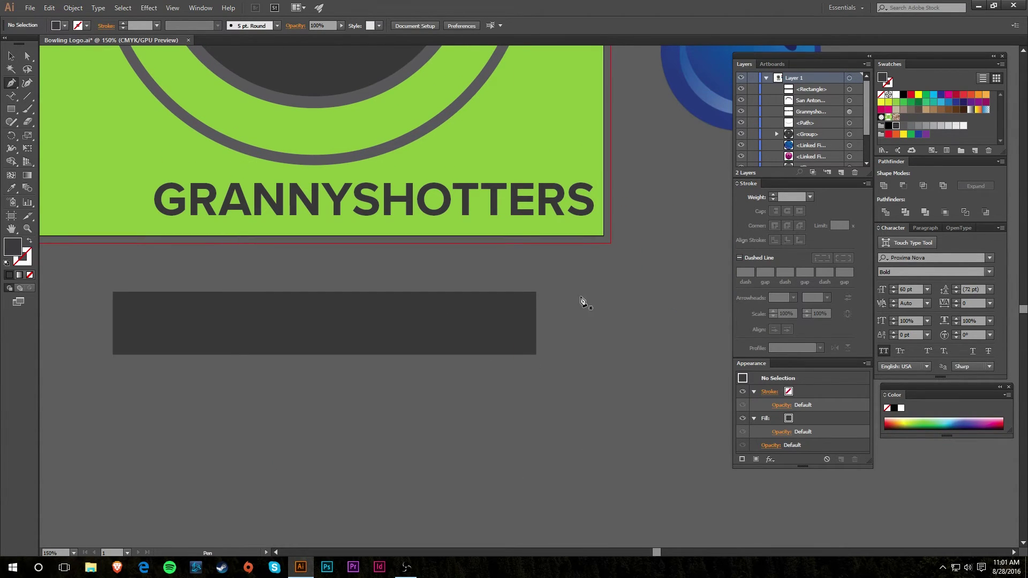
pyautogui.click(599, 354)
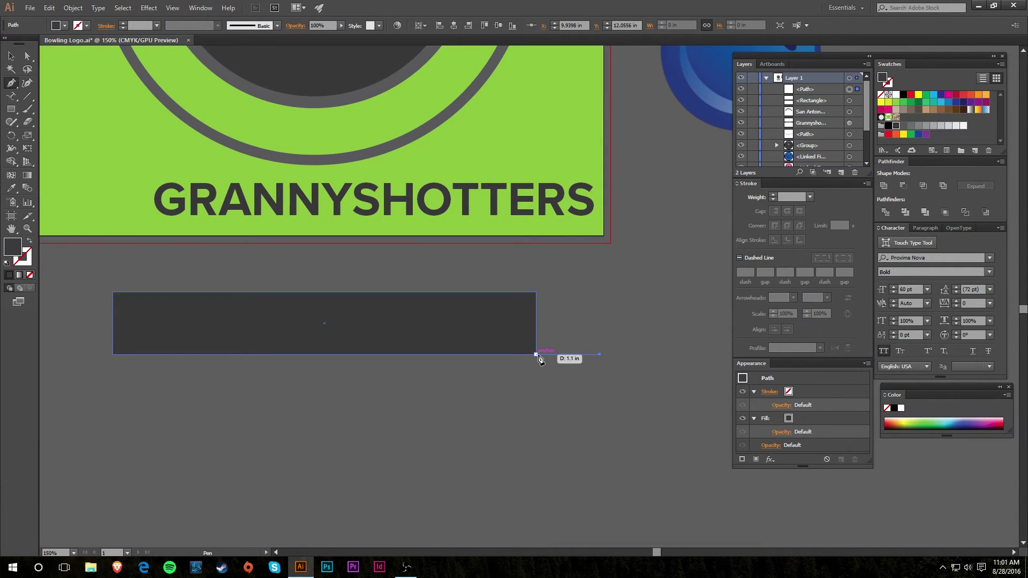
pyautogui.click(536, 354)
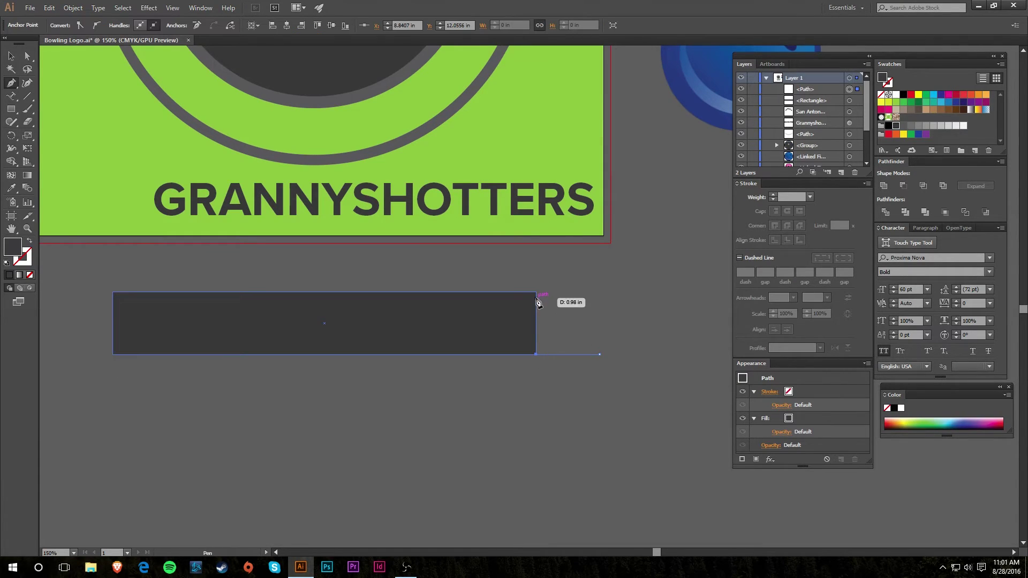
pyautogui.click(536, 293)
pyautogui.click(600, 293)
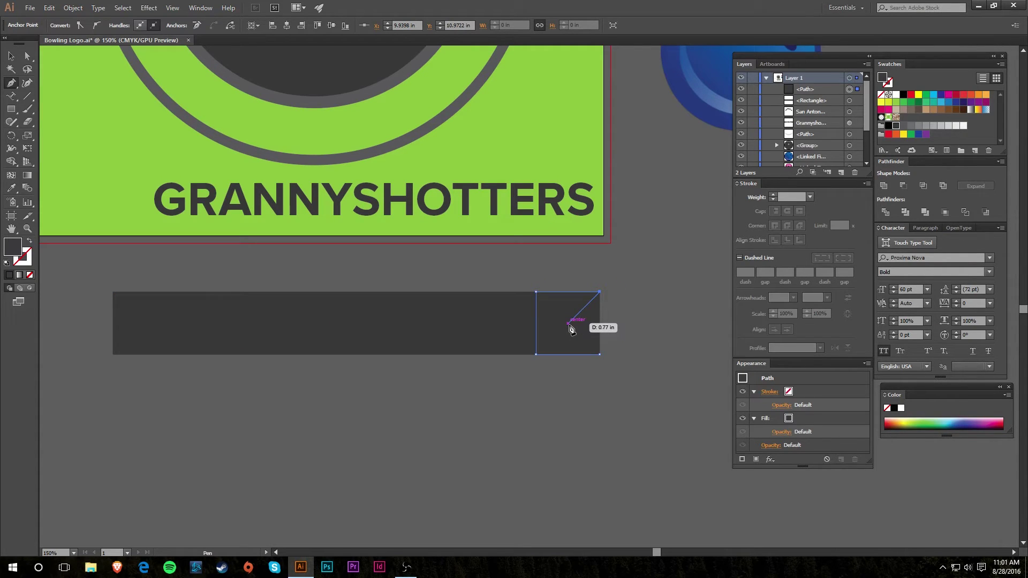
pyautogui.click(568, 323)
pyautogui.click(600, 354)
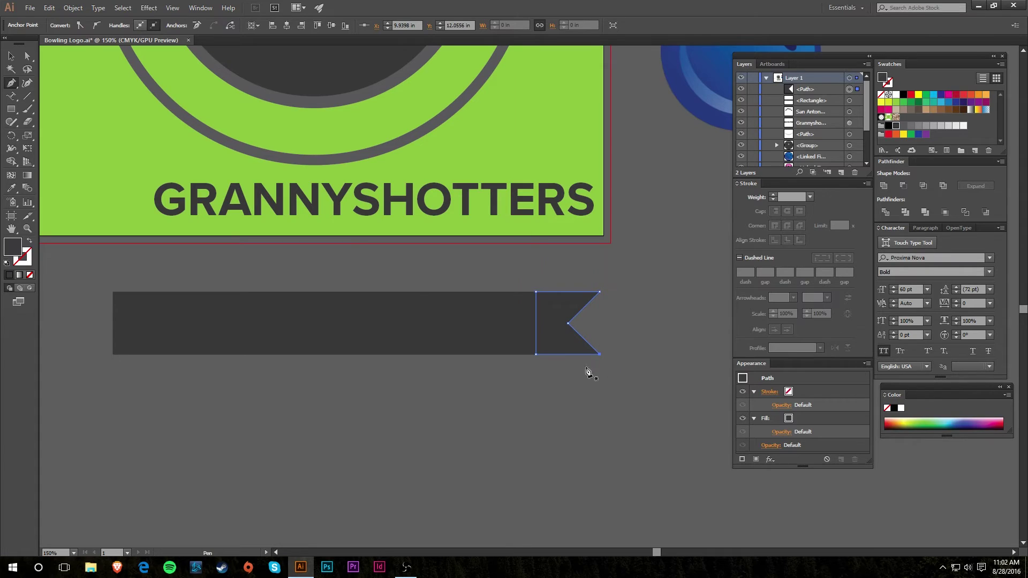
pyautogui.press('v')
pyautogui.click(480, 403)
# Move the notch's inner anchor point outward to make the tail's V-cut shallower.
pyautogui.press('a')
pyautogui.click(567, 325)
pyautogui.moveTo(568, 325); pyautogui.dragTo(577, 326)
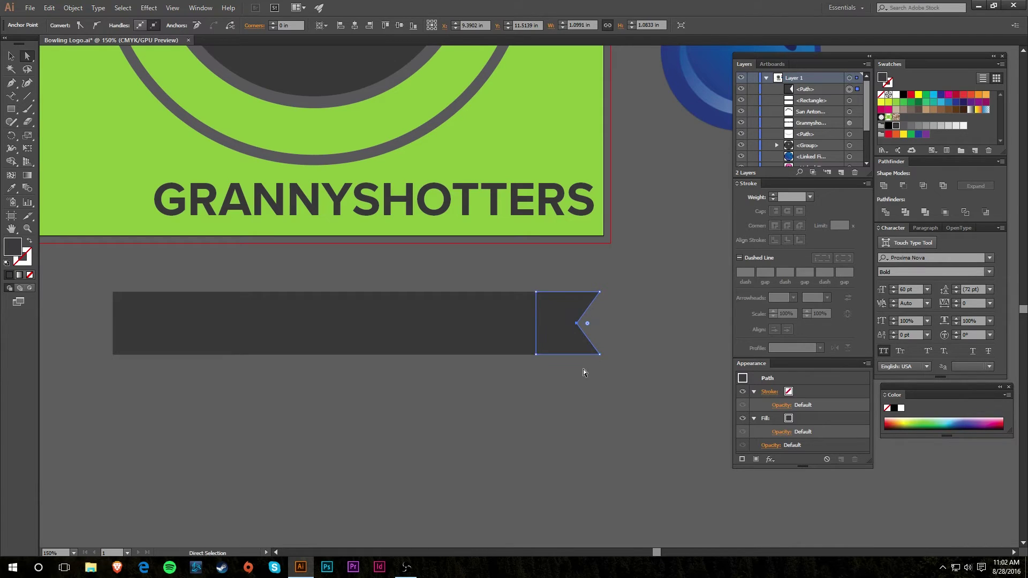
# Widen the ribbon tail to about 1.37 in and shift it down so it overlaps the rectangle's lower-right corner.
pyautogui.press('v')
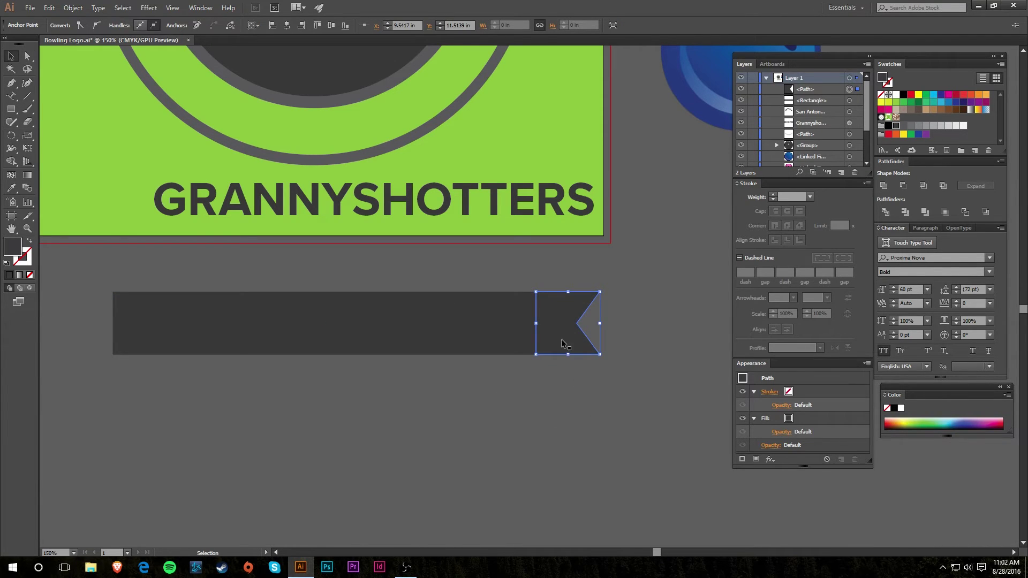
pyautogui.moveTo(601, 325); pyautogui.dragTo(527, 363)
pyautogui.click(584, 358)
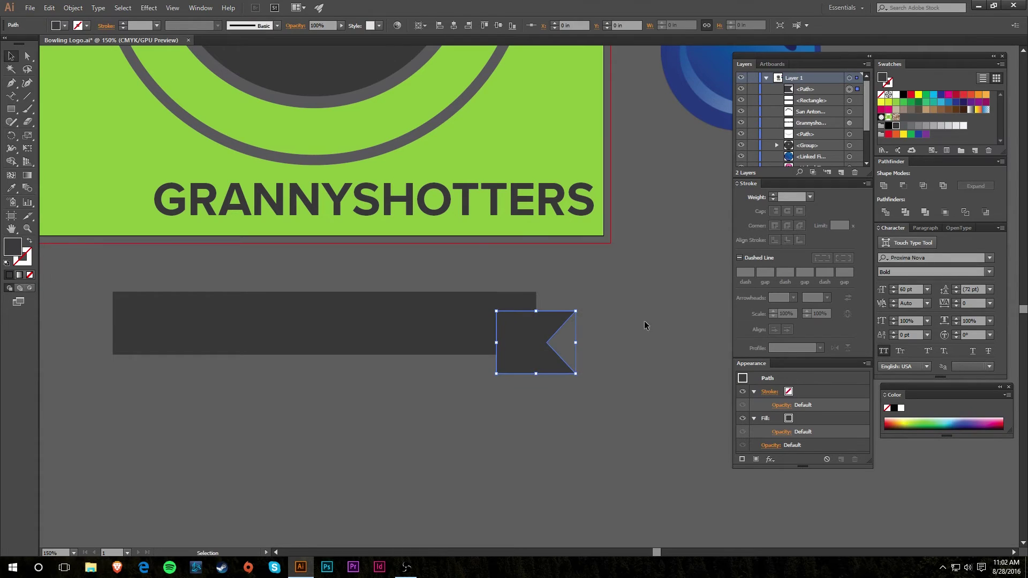
# Fill the ribbon tail with tan, send it behind the dark gray rectangle, and deselect it.
pyautogui.click(926, 113)
pyautogui.hotkey('ctrl', '[')
pyautogui.hotkey('ctrl', '[')
pyautogui.click(630, 373)
# Duplicate the tan tail at the rectangle's left end, flip it horizontally, and tuck it behind the rectangle.
pyautogui.moveTo(554, 368); pyautogui.dragTo(155, 403)
pyautogui.hscroll(-3, 589, 380)
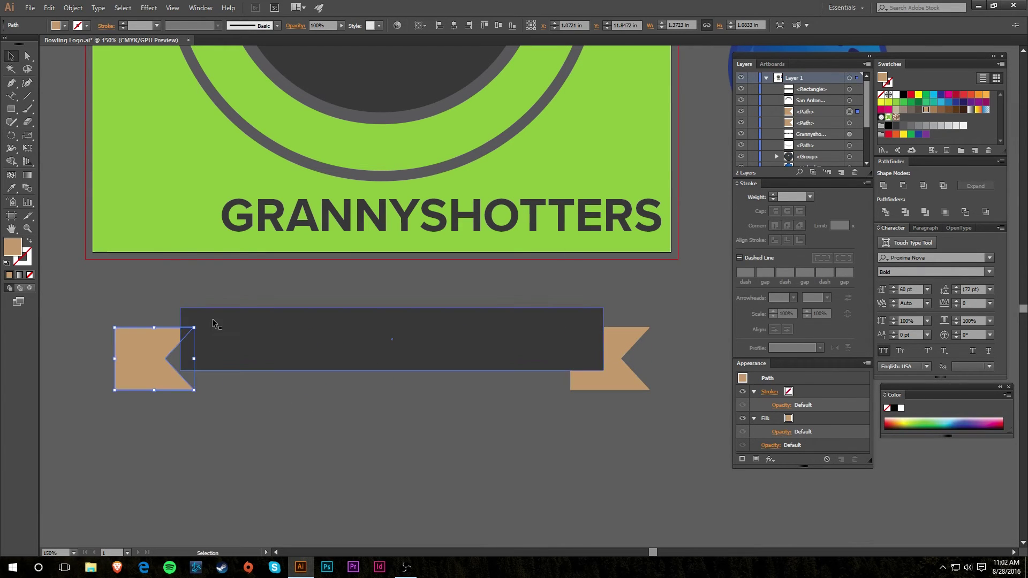
pyautogui.moveTo(194, 358); pyautogui.dragTo(114, 428)
pyautogui.moveTo(153, 385); pyautogui.dragTo(190, 383)
pyautogui.click(278, 408)
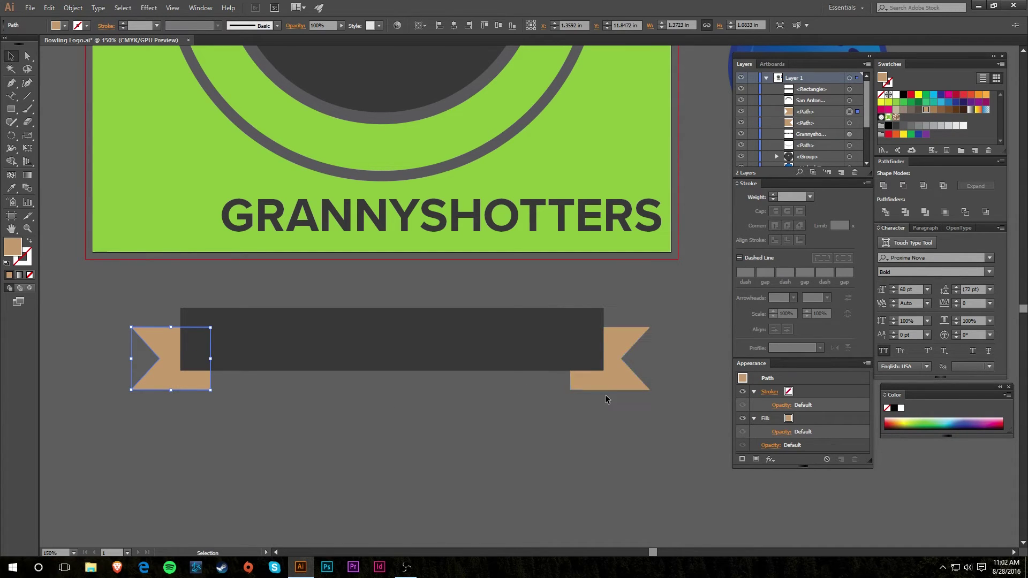
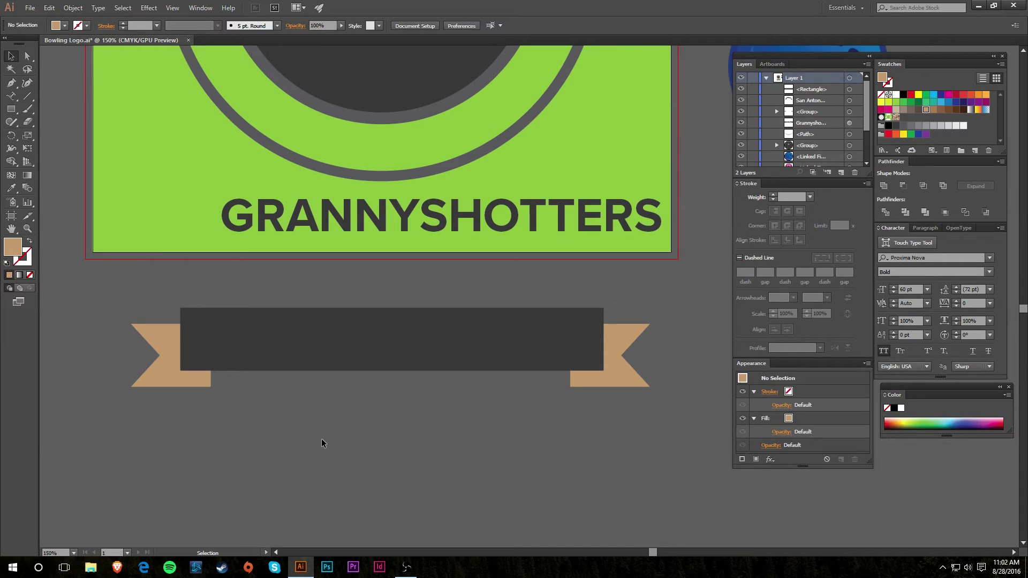
# Center the banner rectangle and the grouped tails horizontally on the artboard, then deselect them.
pyautogui.moveTo(486, 362); pyautogui.dragTo(486, 363)
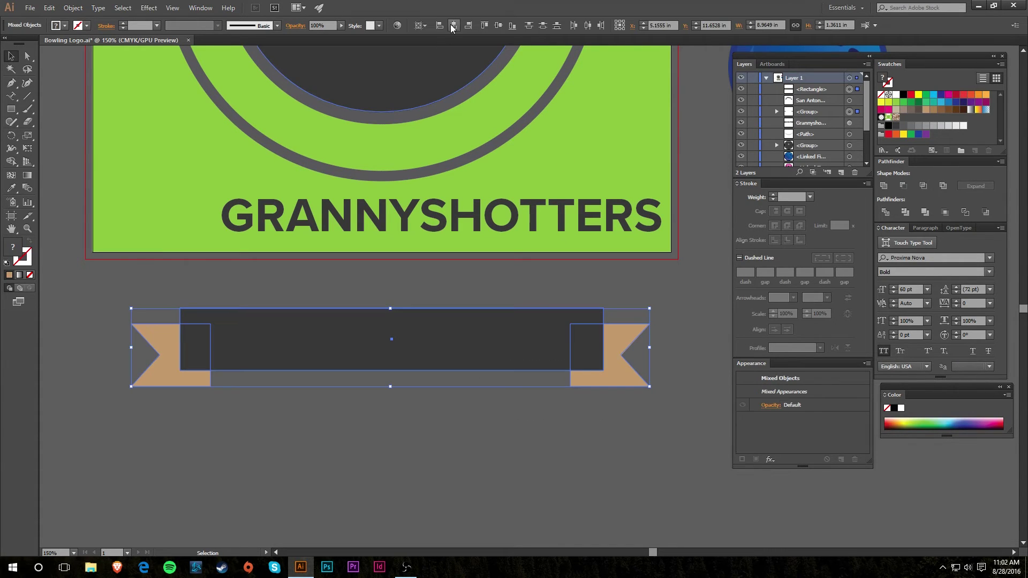
pyautogui.hotkey('shift', 'Left')
pyautogui.click(474, 423)
# Draw triangular folds with the Pen tool from the rectangle's two lower corners to the inner lower corners of the tails.
pyautogui.press('p')
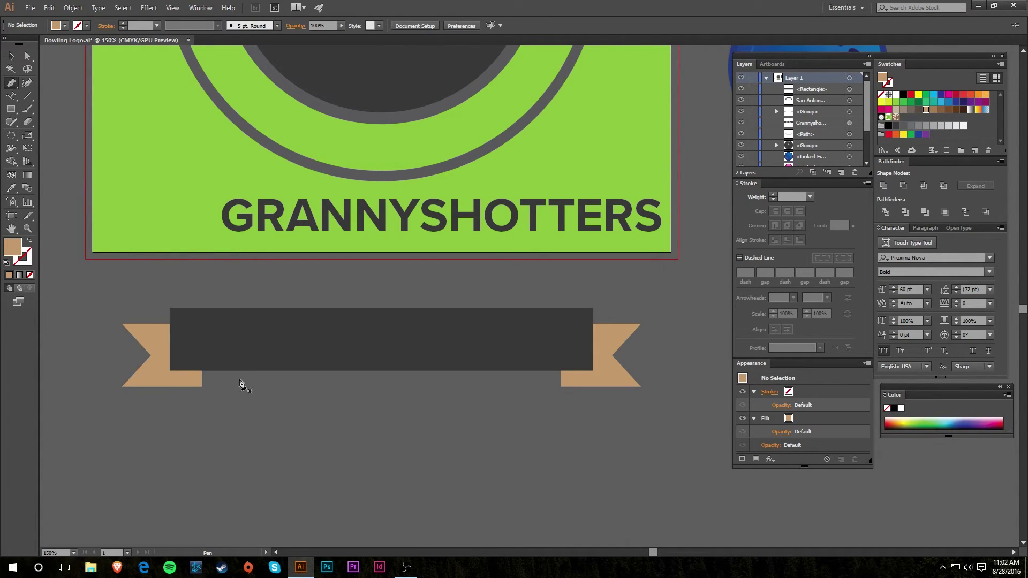
pyautogui.click(170, 371)
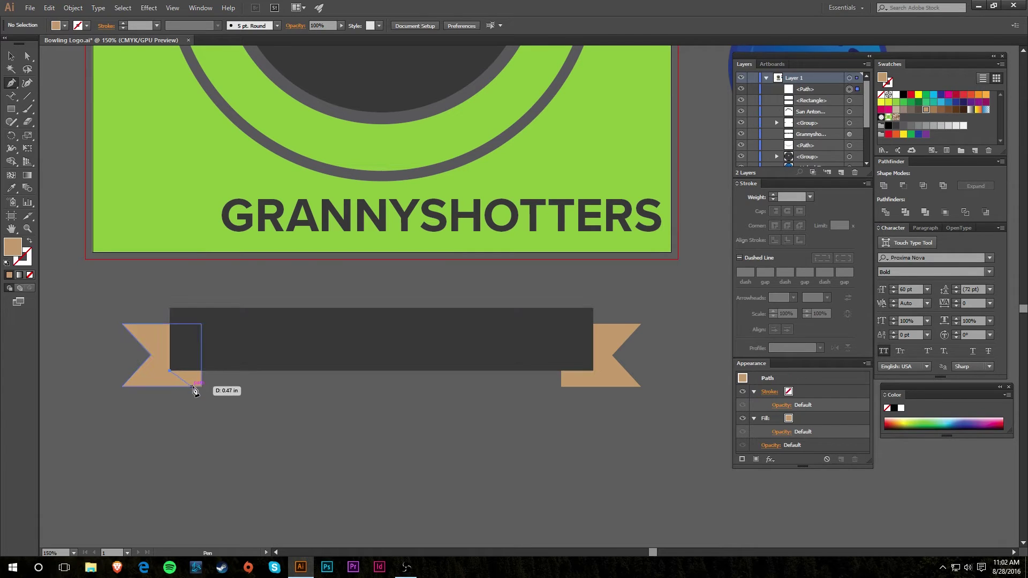
pyautogui.click(202, 385)
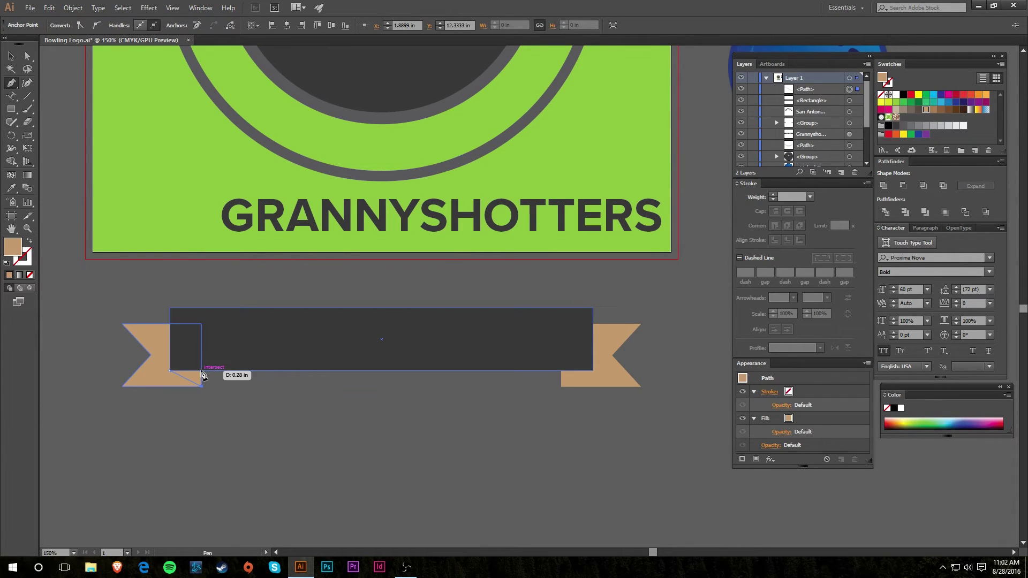
pyautogui.click(202, 371)
pyautogui.click(170, 371)
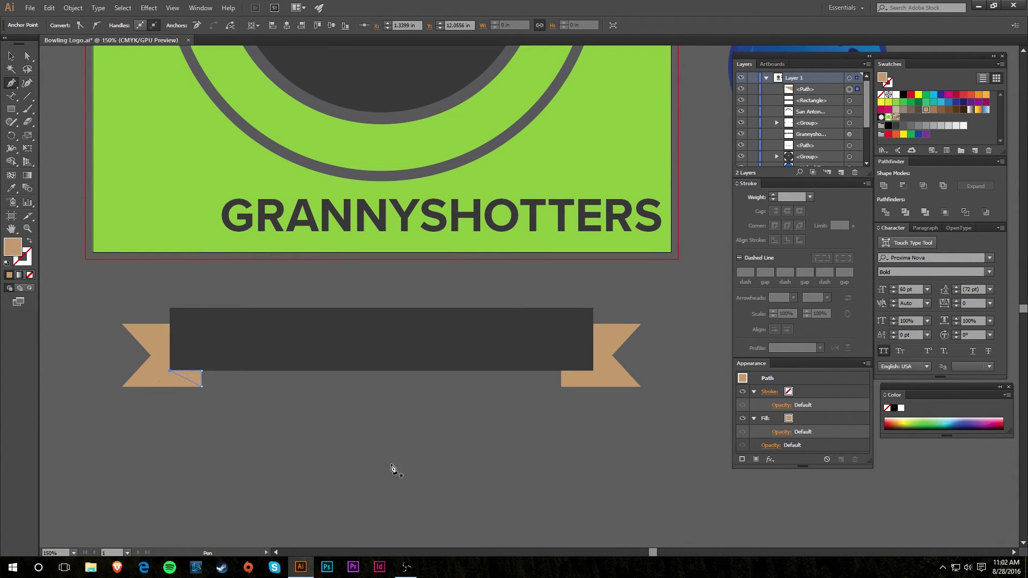
pyautogui.click(561, 385)
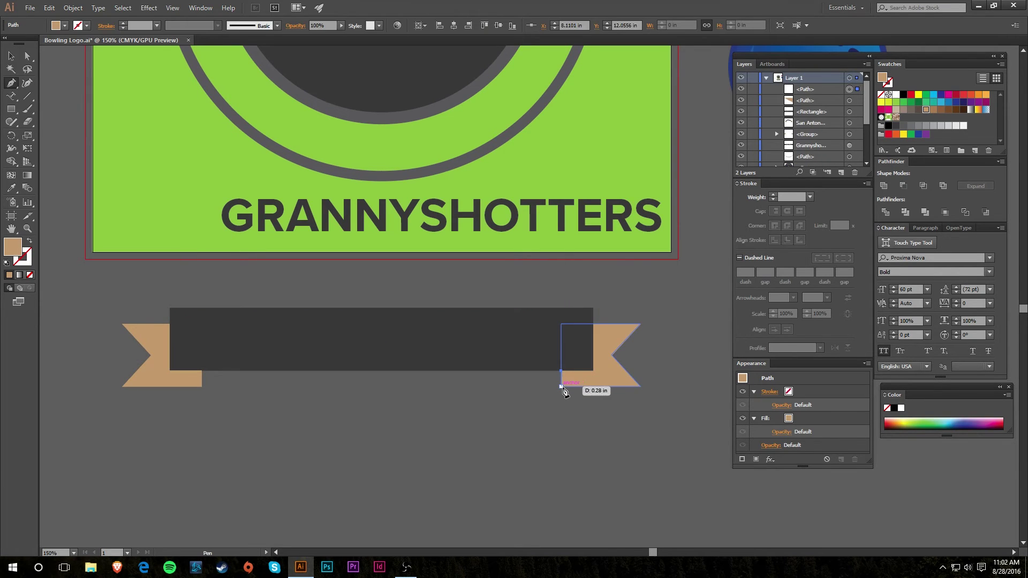
pyautogui.click(593, 371)
pyautogui.click(561, 371)
pyautogui.click(561, 386)
# Fill both fold triangles with the dark gray swatch and deselect them.
pyautogui.press('v')
pyautogui.keyDown('shift'); pyautogui.click(196, 381); pyautogui.keyUp('shift')
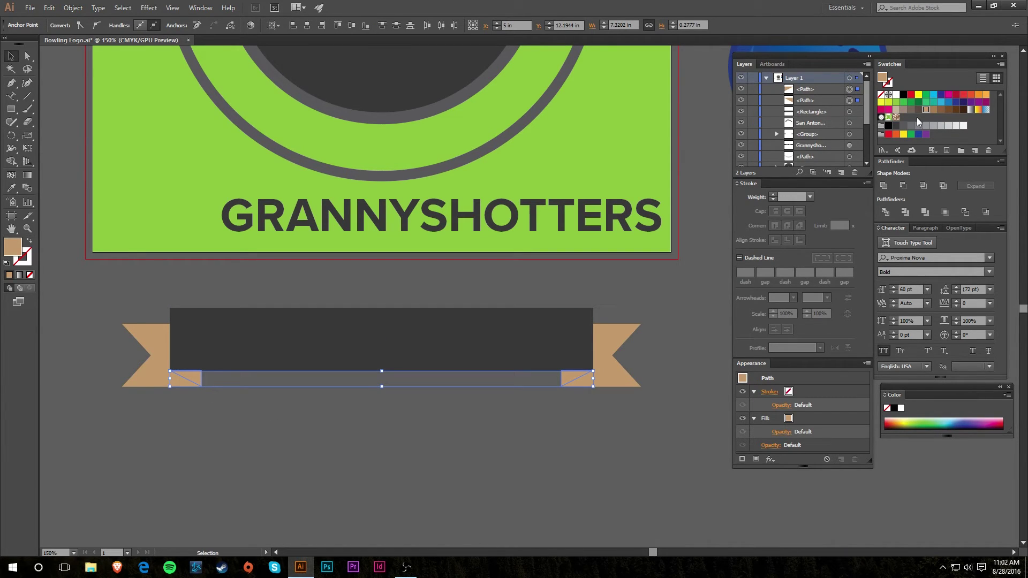
pyautogui.click(896, 125)
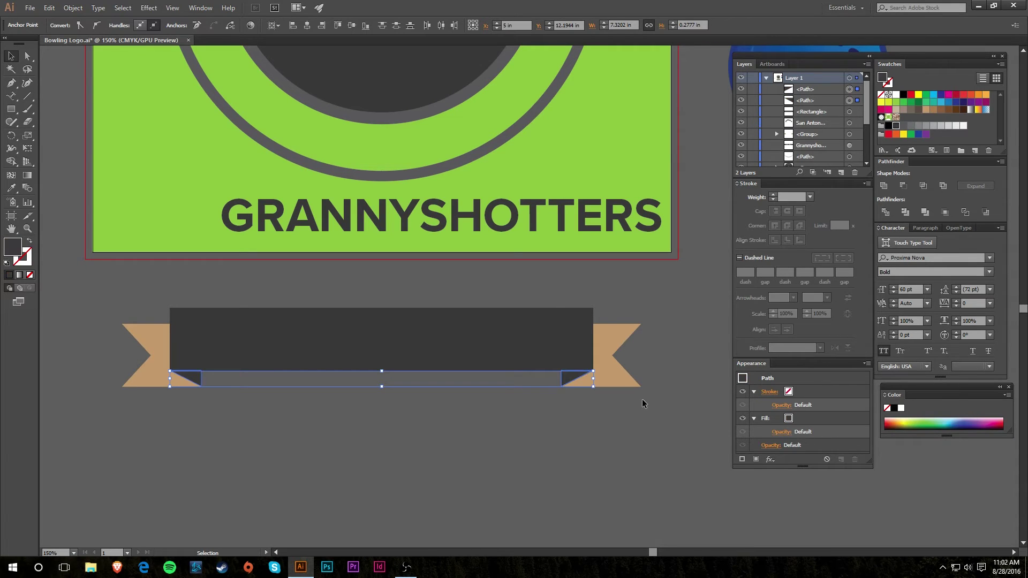
pyautogui.click(641, 400)
# Fill the banner rectangle and tails with the light gray sampled from the round spot on the ball, then deselect them.
pyautogui.click(615, 367)
pyautogui.keyDown('shift'); pyautogui.click(489, 360); pyautogui.keyUp('shift')
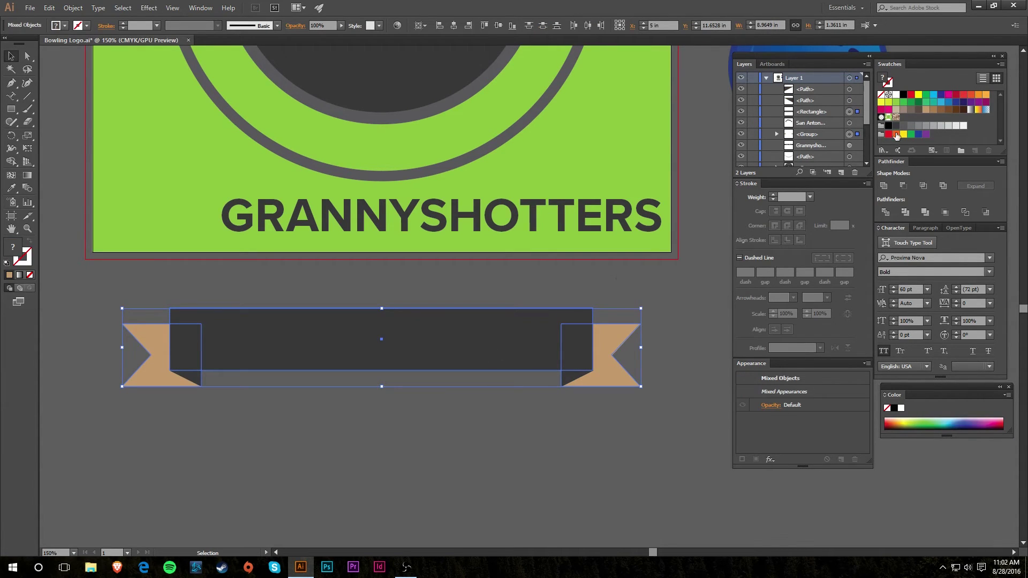
pyautogui.click(927, 127)
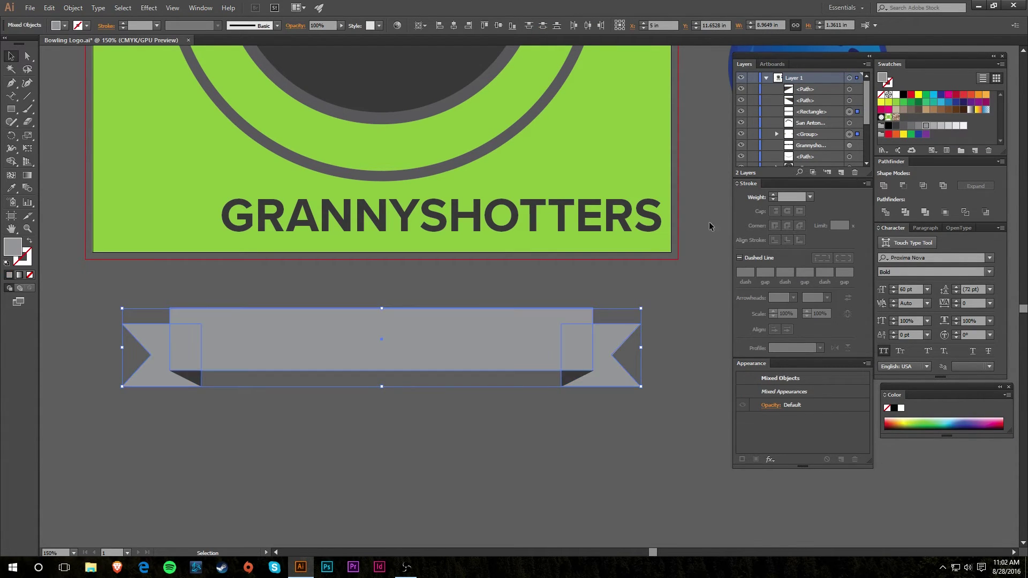
pyautogui.scroll(5, 625, 221)
pyautogui.scroll(1, 624, 220)
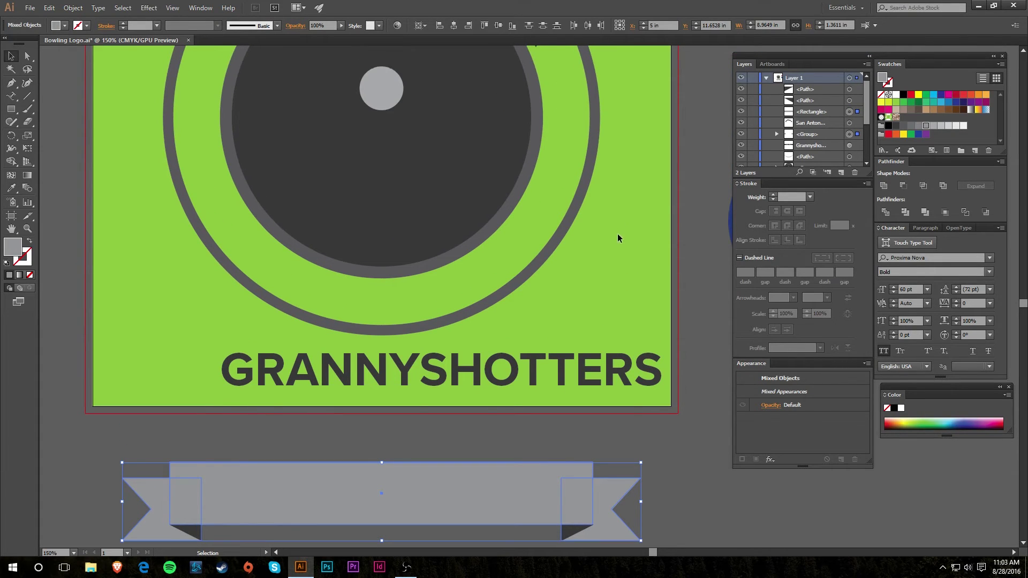
pyautogui.press('i')
pyautogui.click(392, 87)
pyautogui.click(11, 56)
pyautogui.click(387, 458)
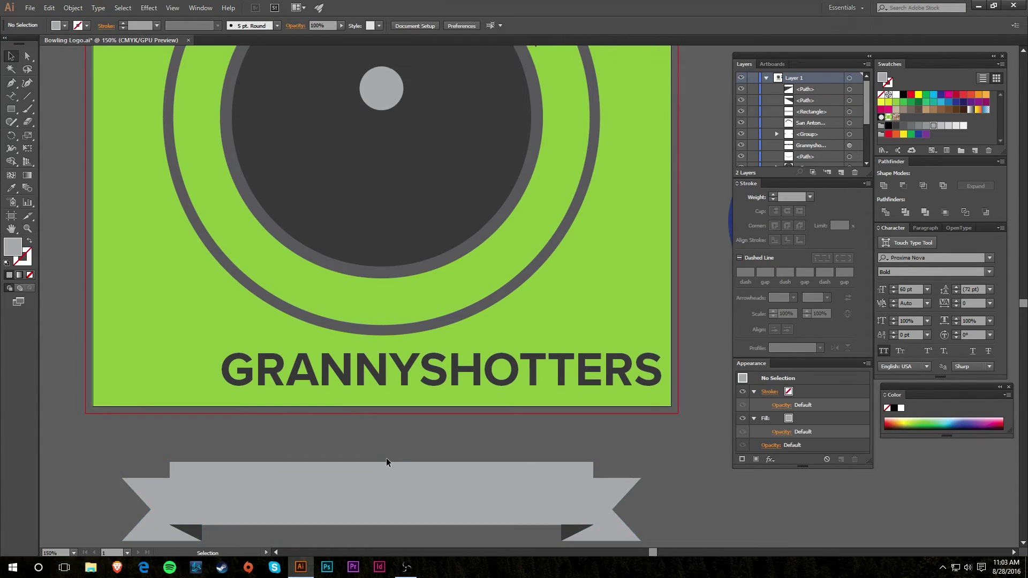
# Examine the banner's left tail and fold up close.
pyautogui.scroll(-5, 386, 458)
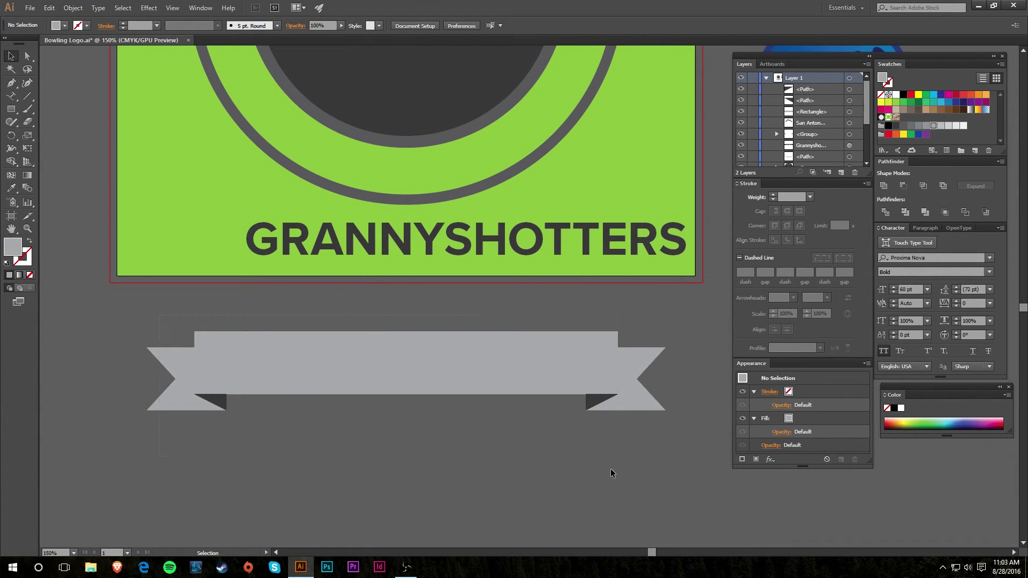
pyautogui.press('z')
pyautogui.click(319, 403)
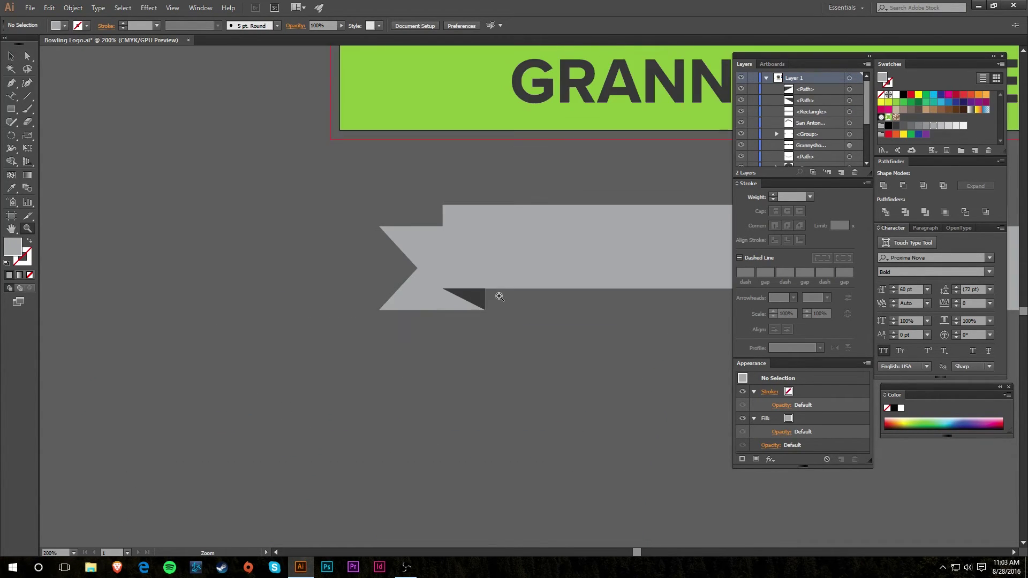
pyautogui.click(500, 297)
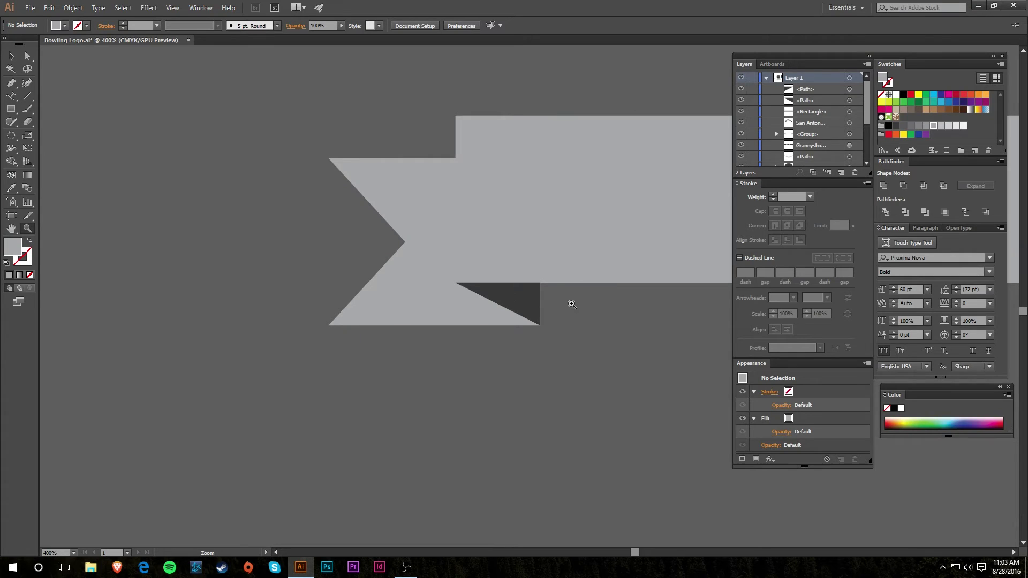
pyautogui.keyDown('alt'); pyautogui.click(645, 283); pyautogui.keyUp('alt')
pyautogui.keyDown('alt'); pyautogui.click(645, 284); pyautogui.keyUp('alt')
pyautogui.keyDown('alt'); pyautogui.click(648, 292); pyautogui.keyUp('alt')
pyautogui.keyDown('alt'); pyautogui.click(631, 308); pyautogui.keyUp('alt')
# Group the banner rectangle, tails and fold triangles into one object.
pyautogui.scroll(3, 568, 275)
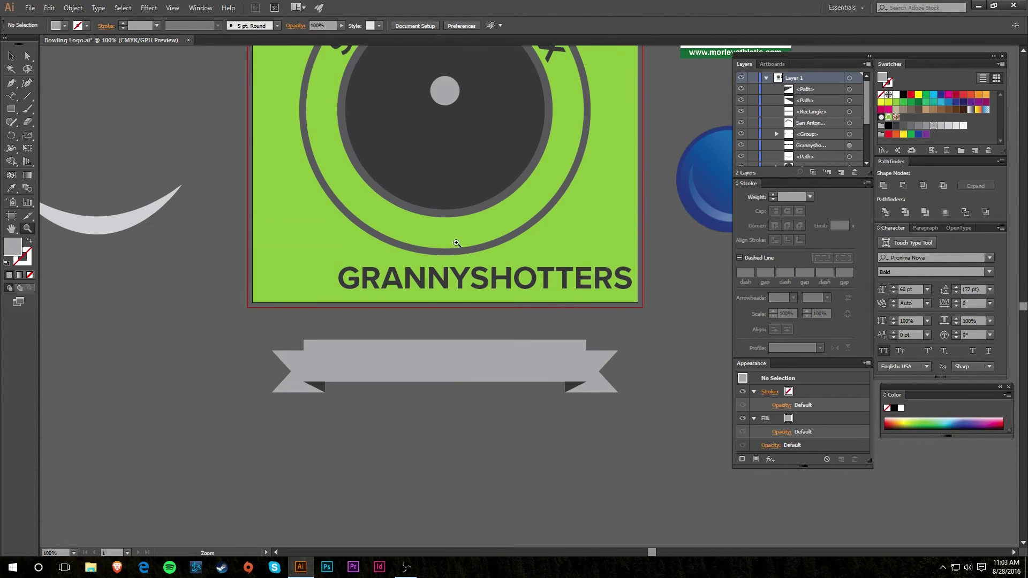
pyautogui.press('v')
pyautogui.moveTo(412, 396); pyautogui.dragTo(667, 459)
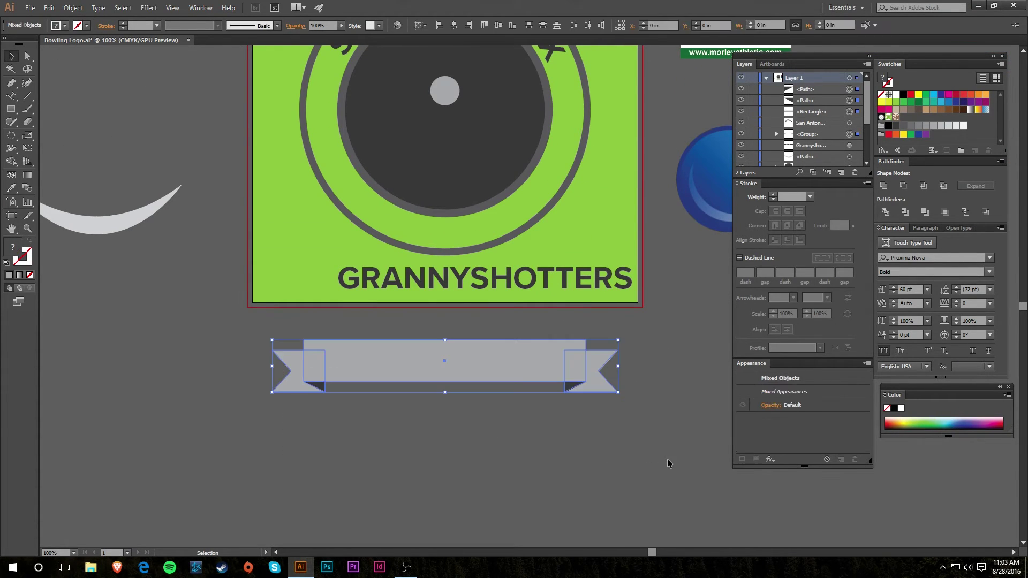
pyautogui.hotkey('ctrl', 'g')
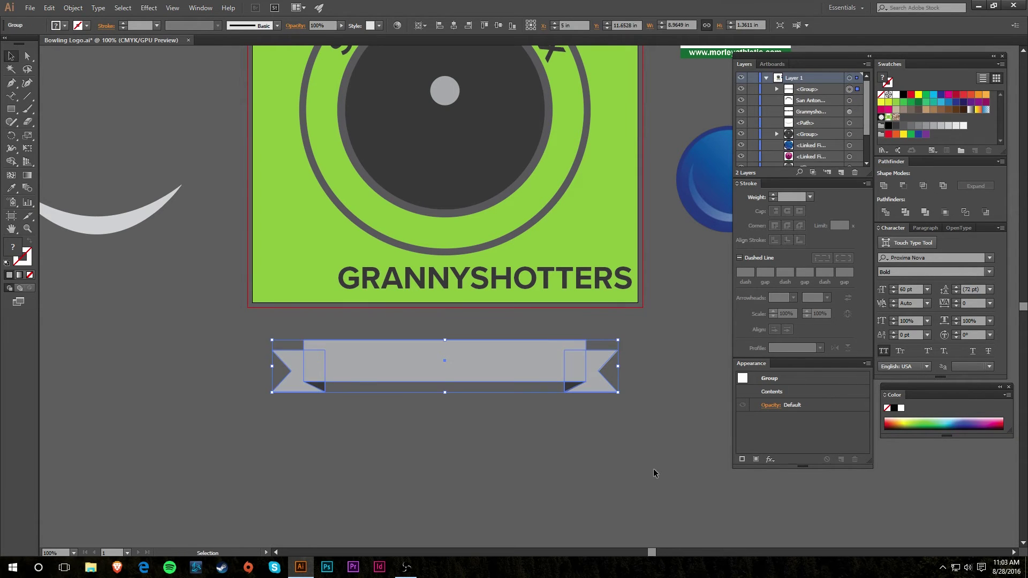
# Place the banner group across the lower part of the ball, above the "GRANNYSHOTTERS" text, and keep it selected.
pyautogui.moveTo(518, 369); pyautogui.dragTo(513, 188)
pyautogui.moveTo(615, 159); pyautogui.dragTo(612, 324)
pyautogui.moveTo(542, 365); pyautogui.dragTo(546, 381)
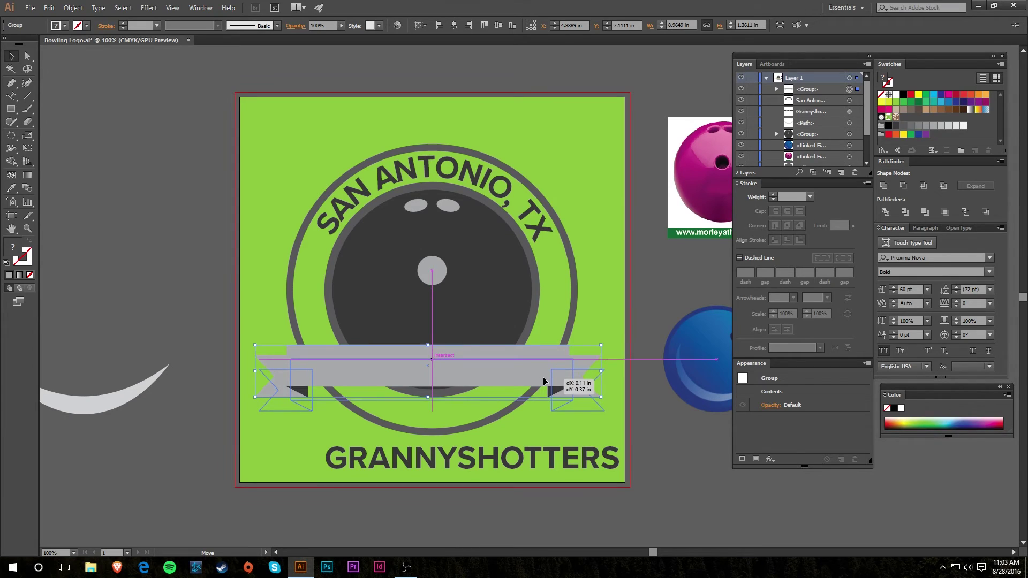
pyautogui.click(596, 356)
pyautogui.click(493, 385)
pyautogui.click(606, 339)
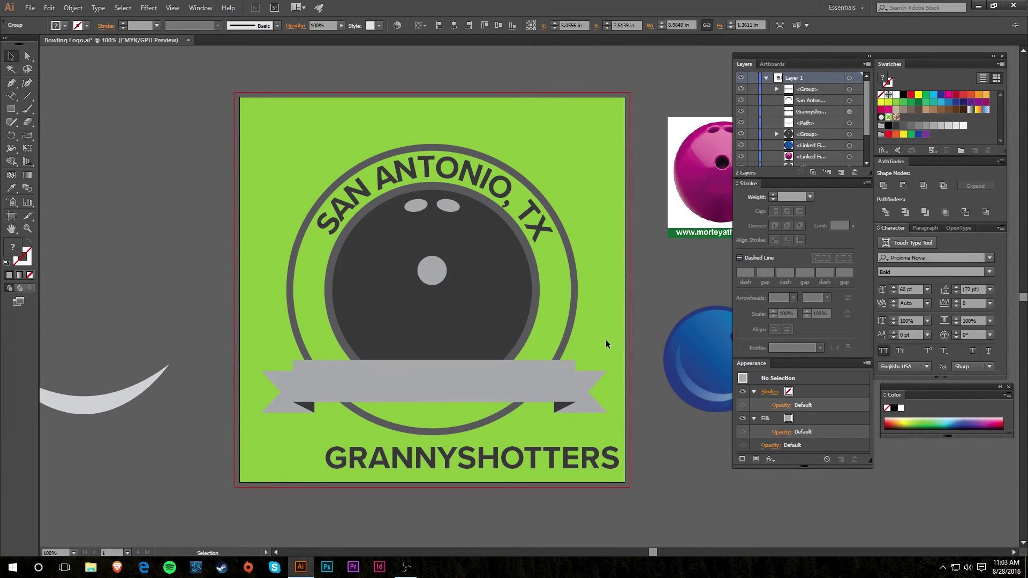
pyautogui.click(556, 384)
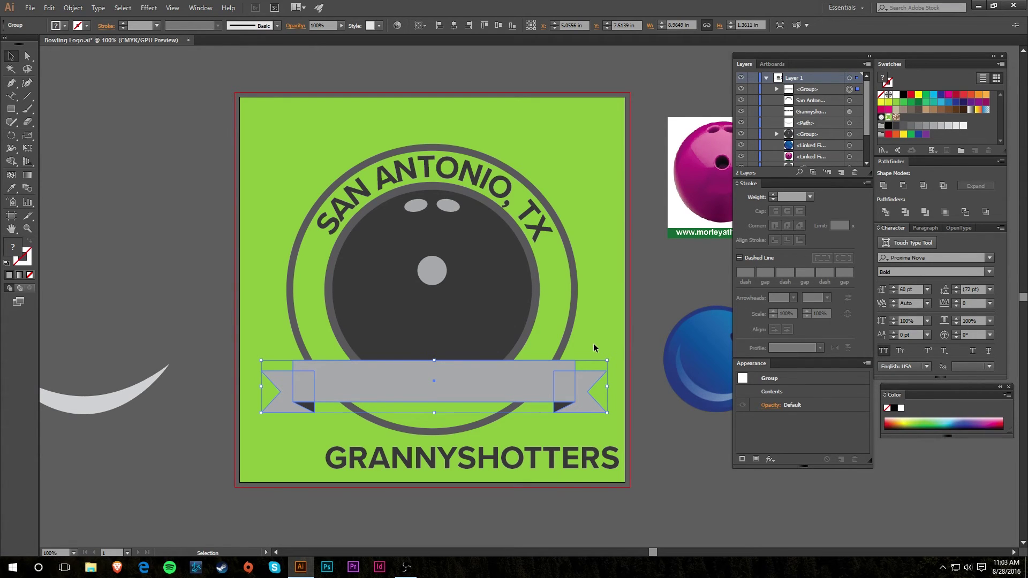
# Apply a horizontal Arc warp with a 15% bend to the banner group, then deselect it.
pyautogui.scroll(-1, 571, 333)
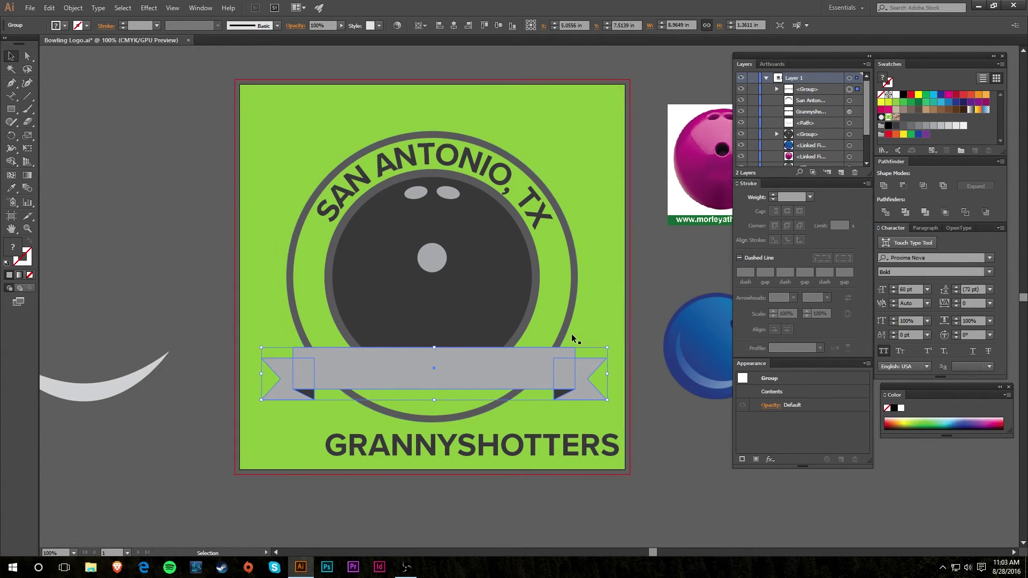
pyautogui.click(605, 319)
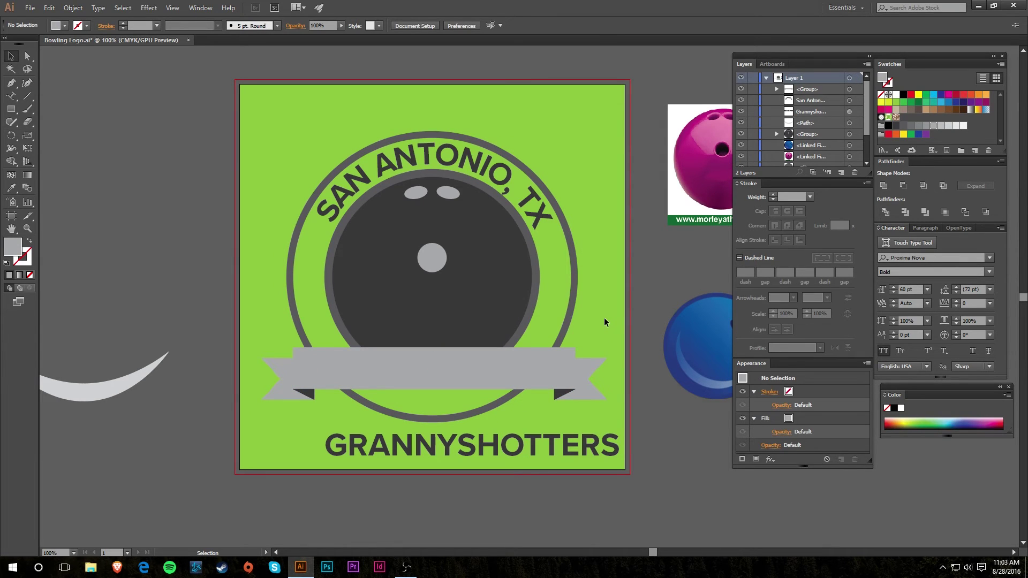
pyautogui.click(551, 370)
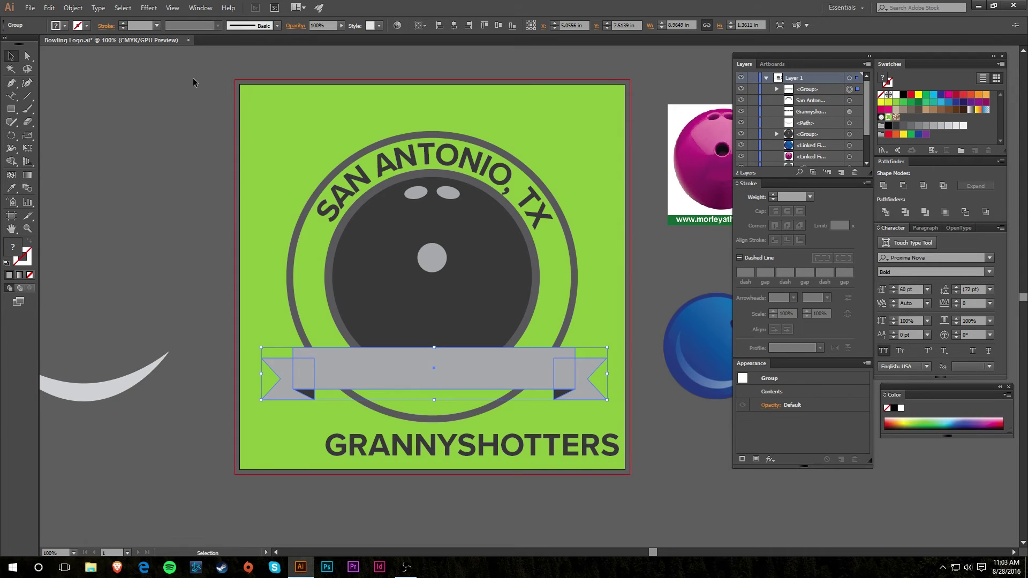
pyautogui.click(149, 8)
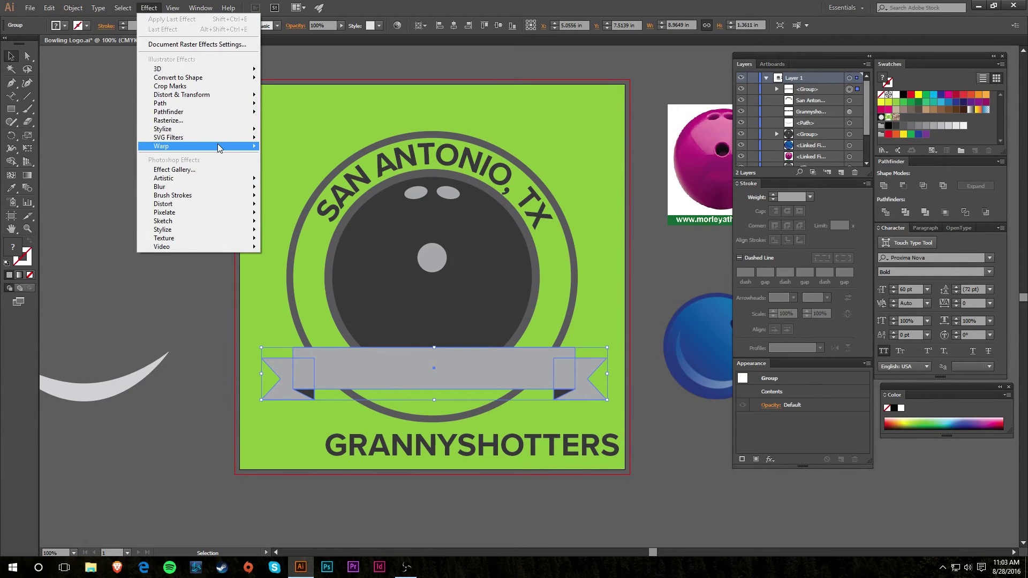
pyautogui.moveTo(236, 146)
pyautogui.click(282, 148)
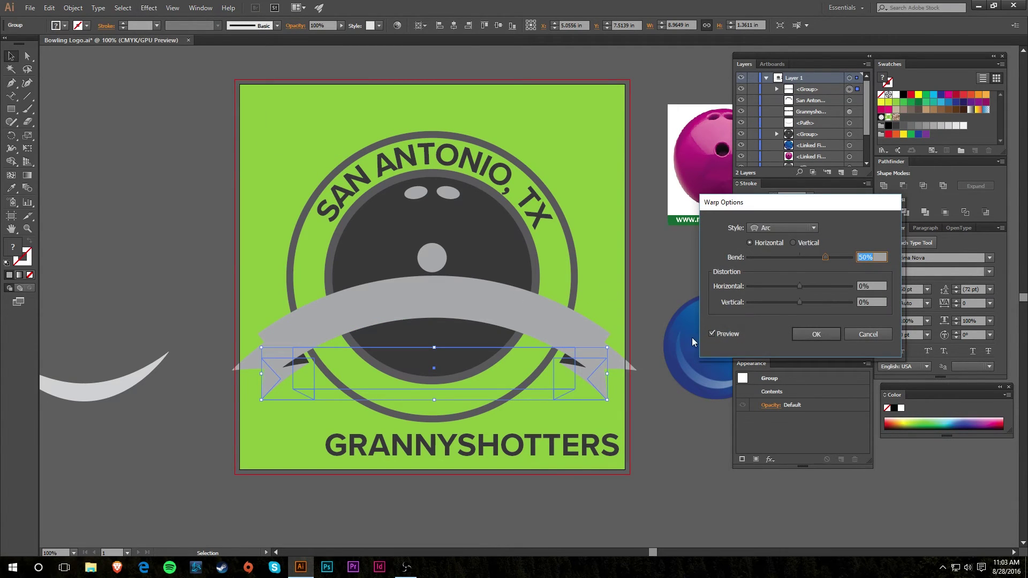
pyautogui.moveTo(826, 258); pyautogui.dragTo(808, 261)
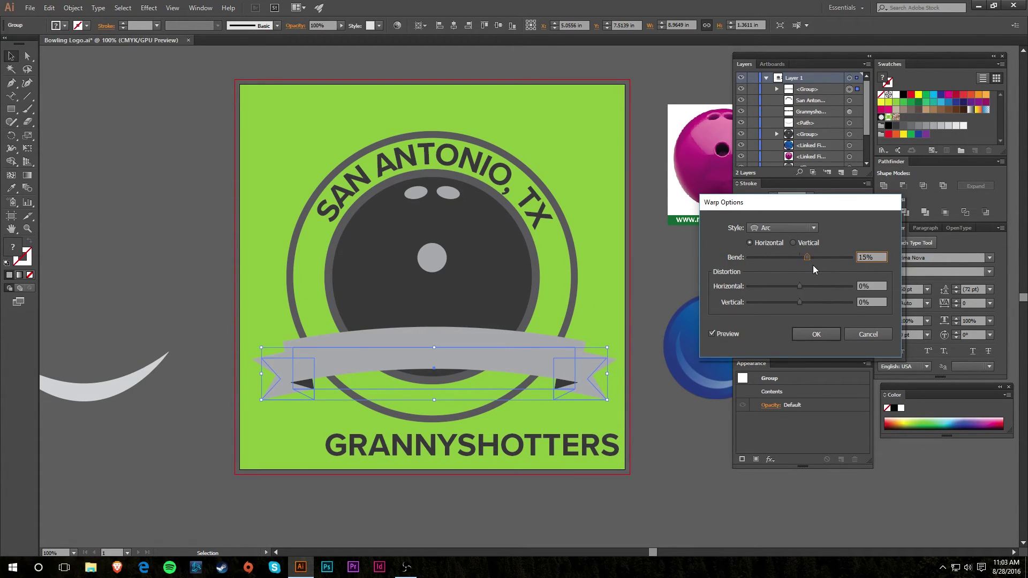
pyautogui.click(832, 336)
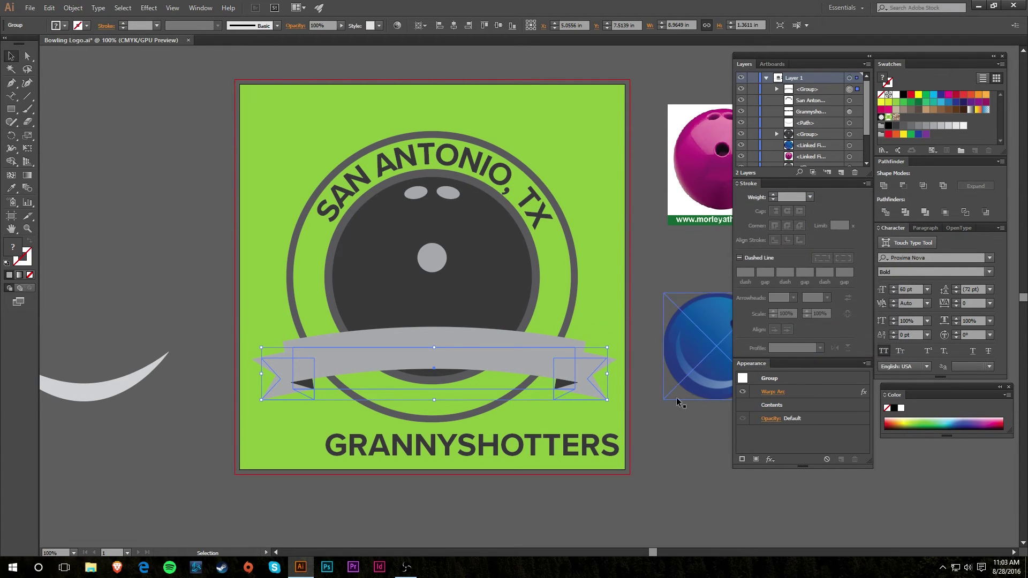
pyautogui.click(649, 437)
# Move the "GRANNYSHOTTERS" text onto the banner, bring it to the front and scale it down to about 57 pt.
pyautogui.moveTo(536, 444); pyautogui.dragTo(507, 358)
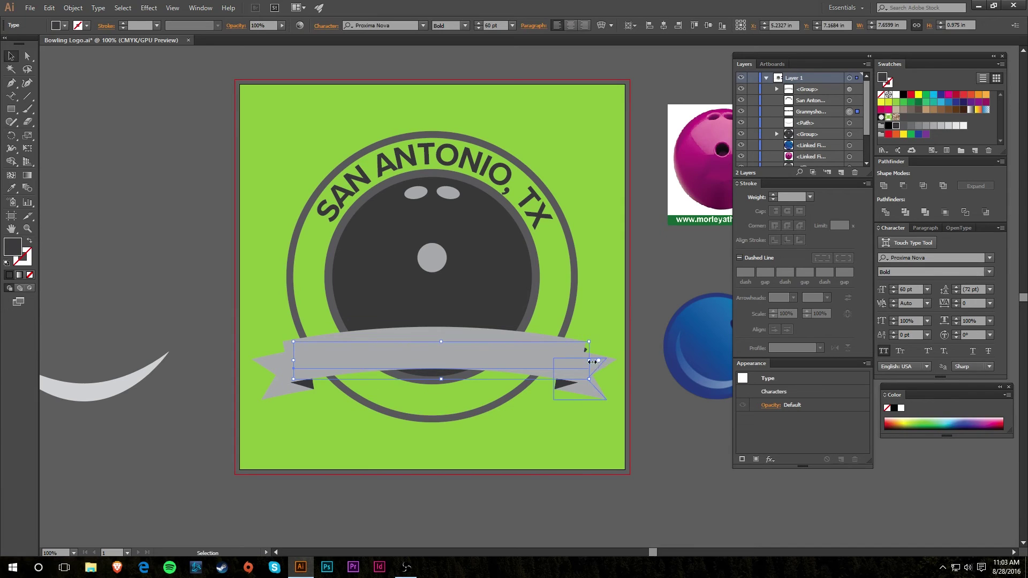
pyautogui.hotkey('ctrl', 'shift', ']')
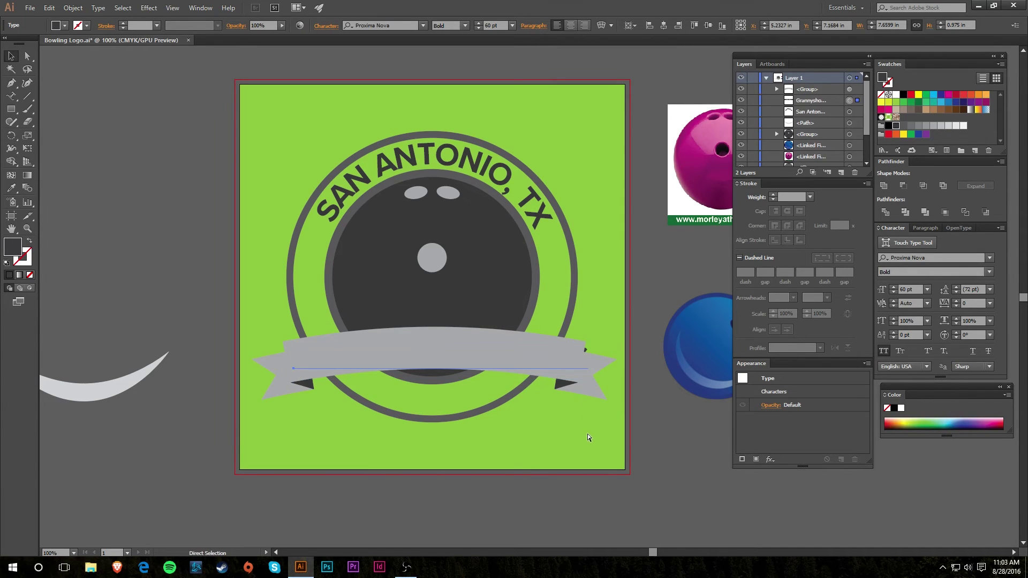
pyautogui.moveTo(589, 361); pyautogui.dragTo(573, 363)
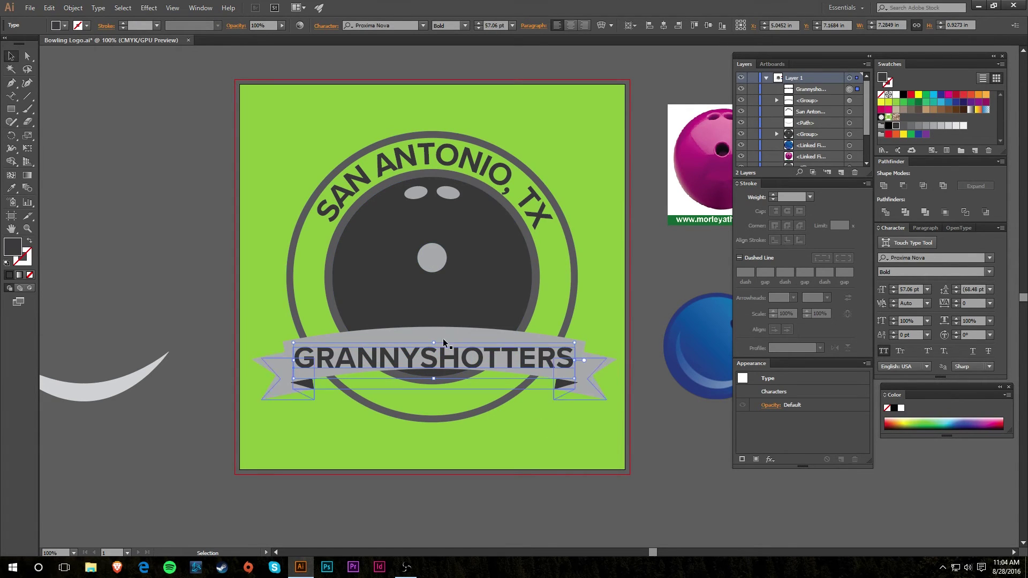
# Apply a horizontal Arc warp with a 13% bend to the "GRANNYSHOTTERS" text.
pyautogui.click(149, 8)
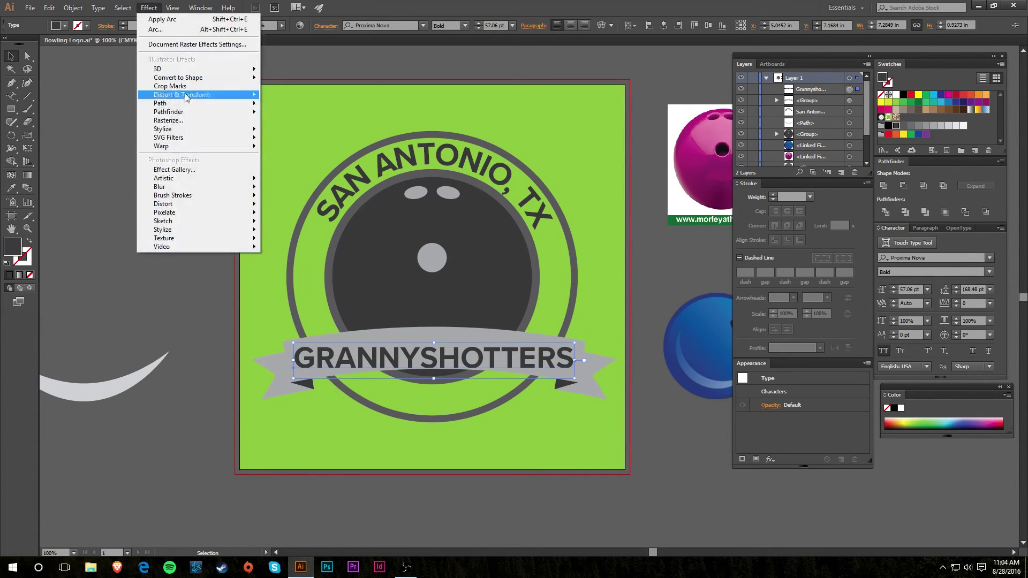
pyautogui.moveTo(248, 148)
pyautogui.click(282, 149)
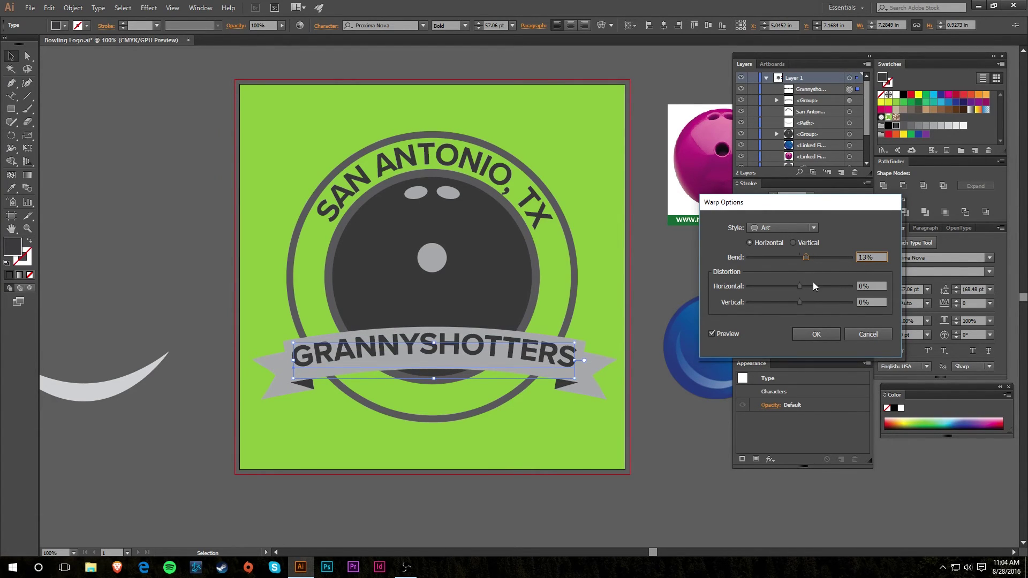
pyautogui.click(816, 334)
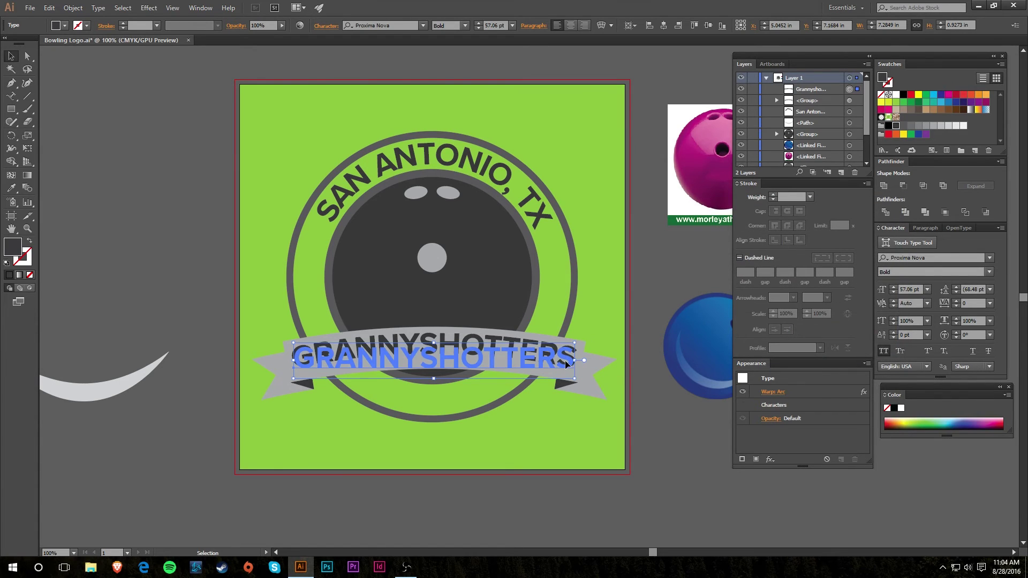
# Scale the warped "GRANNYSHOTTERS" text down to about 56 pt and align it with the banner.
pyautogui.moveTo(574, 361); pyautogui.dragTo(563, 359)
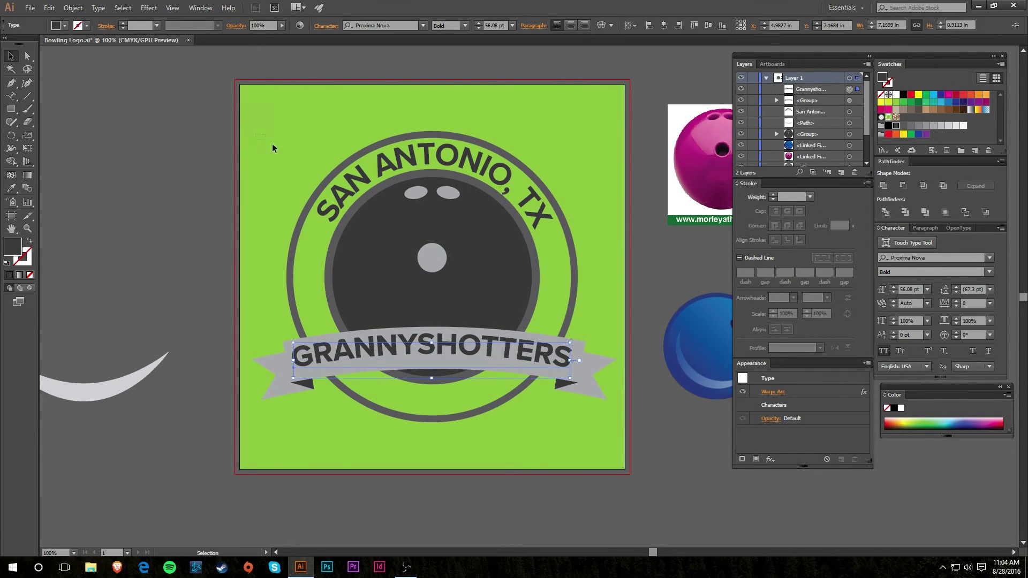
pyautogui.click(533, 448)
pyautogui.moveTo(552, 357); pyautogui.dragTo(553, 368)
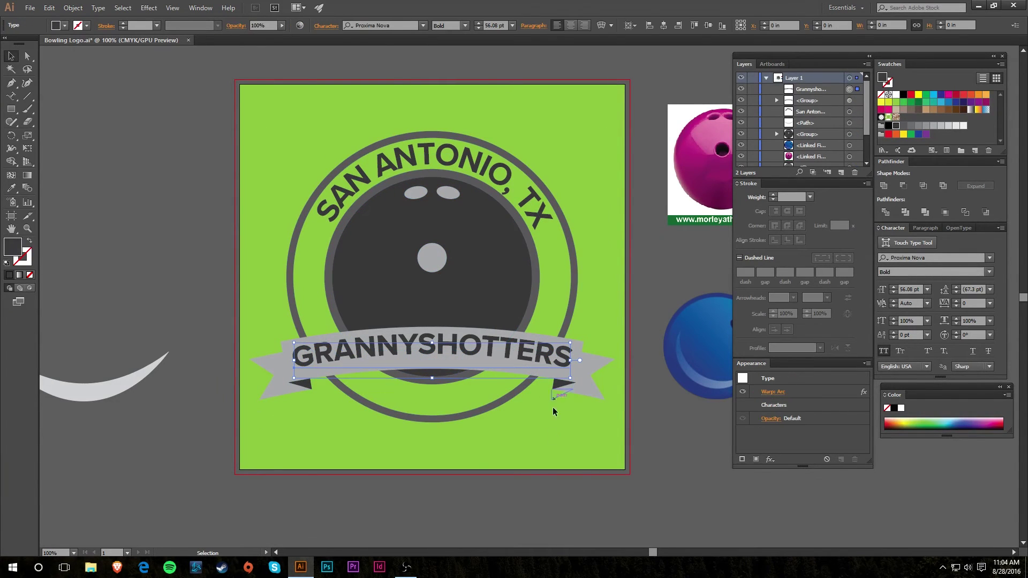
pyautogui.click(562, 460)
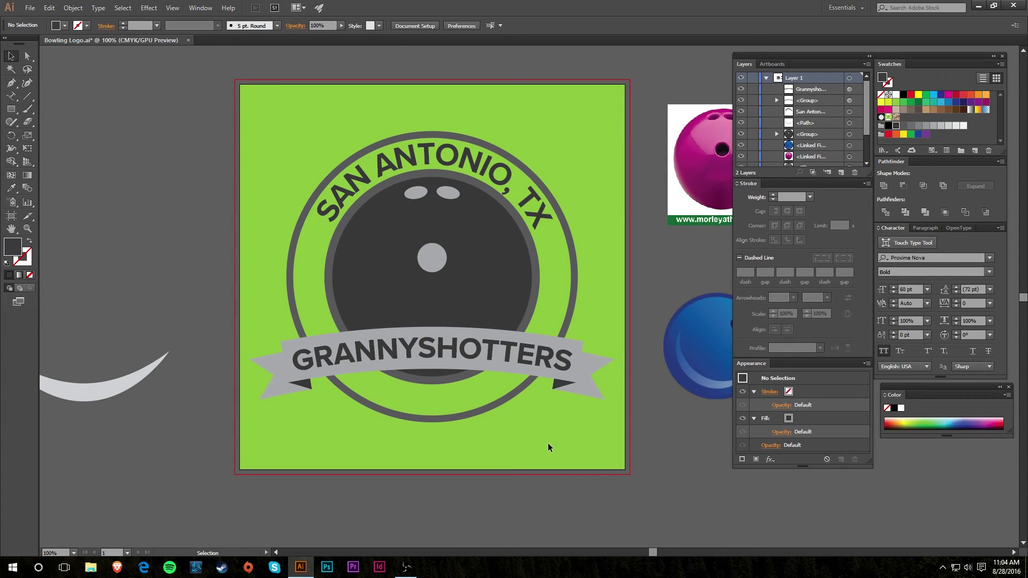
# Duplicate the curved "SAN ANTONIO, TX" text in place and rotate one copy around to the bottom of the ring.
pyautogui.click(542, 221)
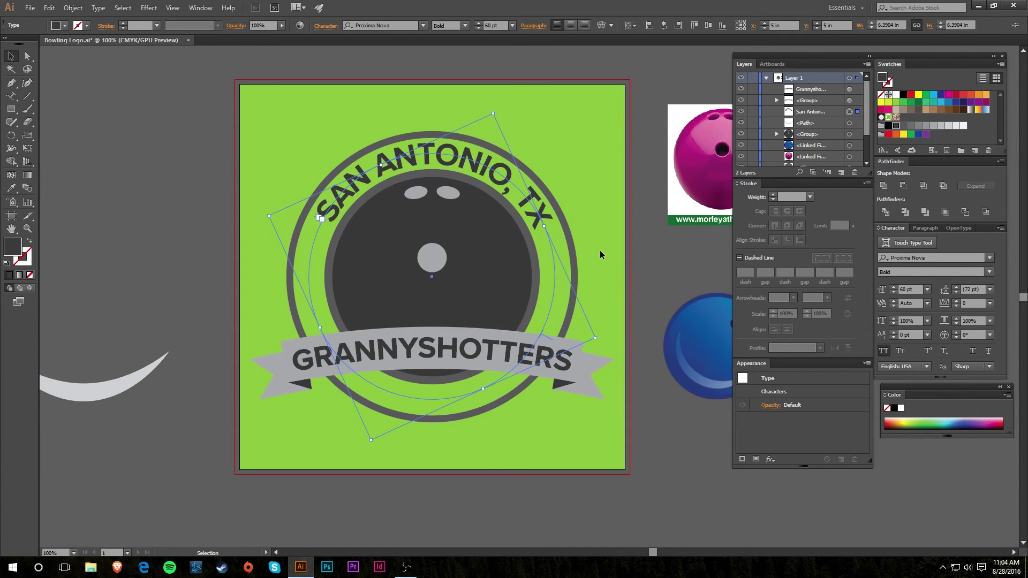
pyautogui.press('a')
pyautogui.press('v')
pyautogui.hotkey('ctrl', 'c')
pyautogui.hotkey('ctrl', 'f')
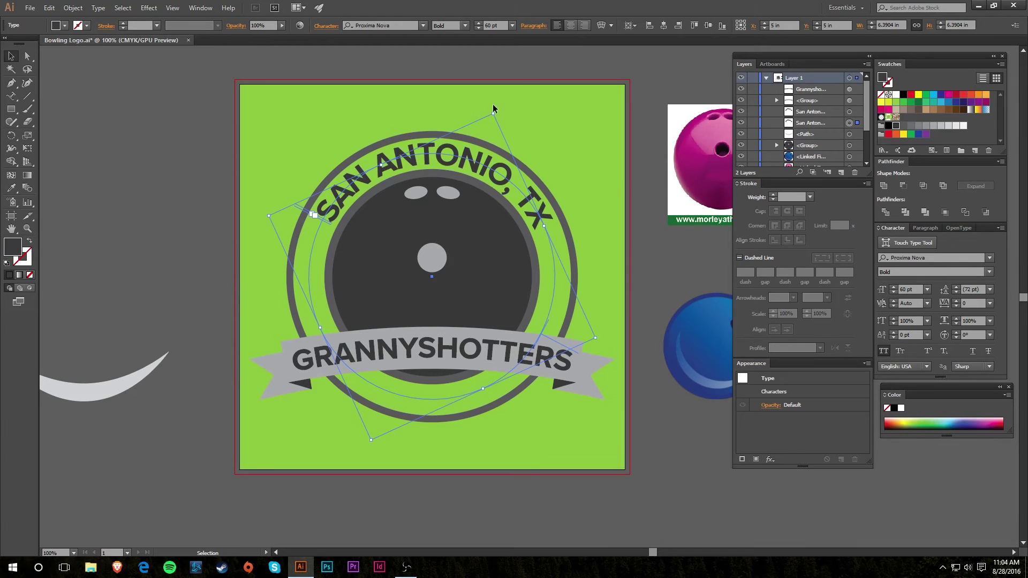
pyautogui.click(493, 104)
pyautogui.click(544, 196)
pyautogui.moveTo(562, 154); pyautogui.dragTo(386, 444)
pyautogui.click(582, 409)
# Hide the "GRANNYSHOTTERS" text and the banner group to expose the lower curved text.
pyautogui.click(541, 361)
pyautogui.keyDown('shift'); pyautogui.click(592, 375); pyautogui.keyUp('shift')
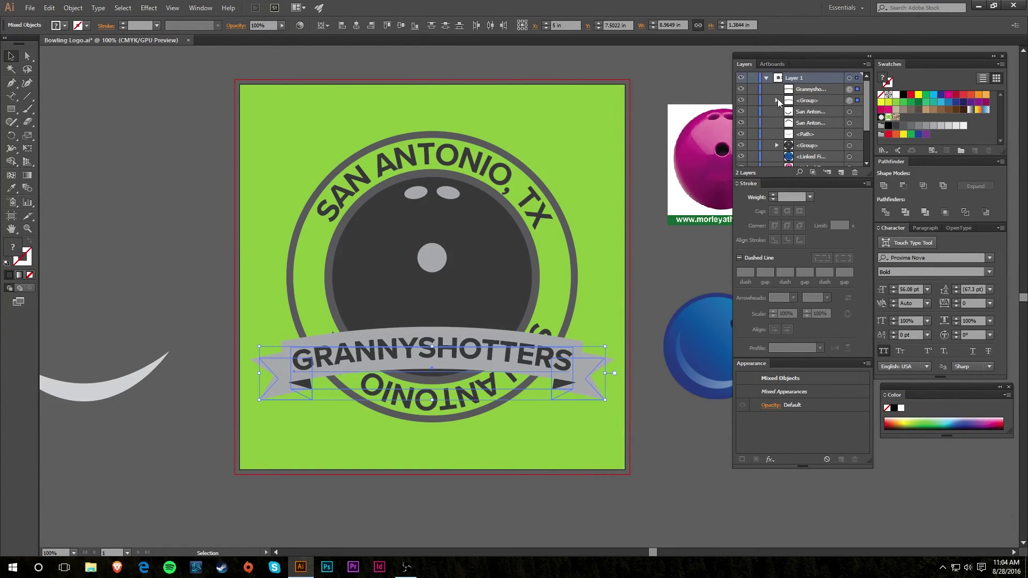
pyautogui.moveTo(741, 89); pyautogui.dragTo(741, 101)
pyautogui.click(560, 341)
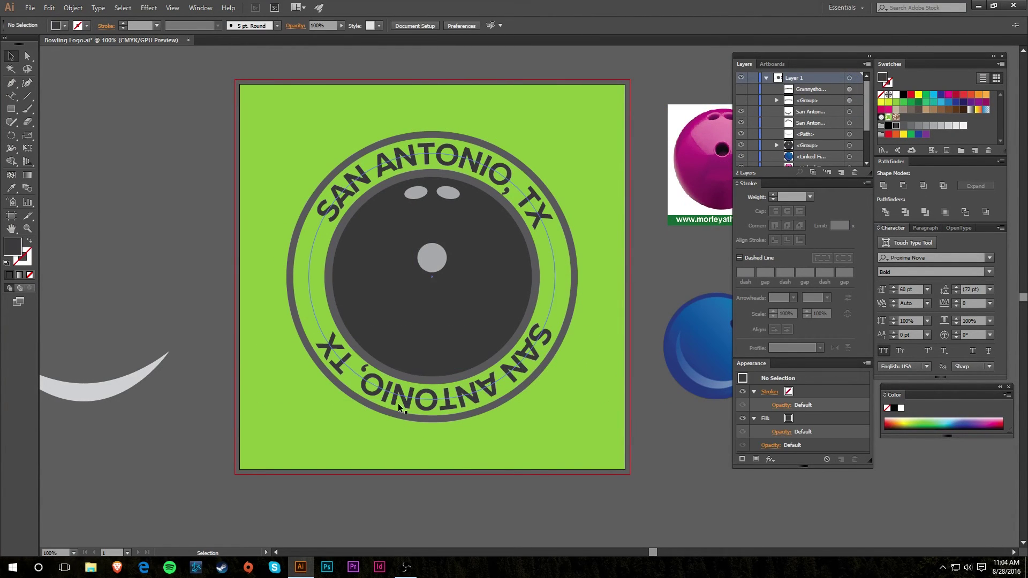
# Replace the lower curved text with "TEXAS" and rotate it to the bottom center of the ring.
pyautogui.doubleClick(327, 347)
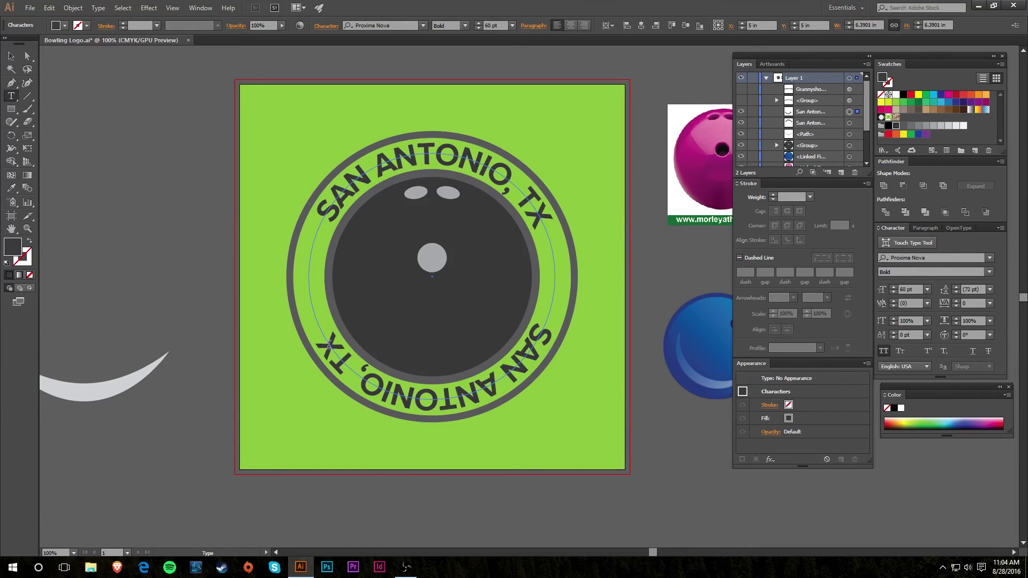
pyautogui.press('BackSpace')
pyautogui.press('BackSpace')
pyautogui.press('BackSpace')
pyautogui.press('BackSpace')
pyautogui.press('BackSpace')
pyautogui.press('BackSpace')
pyautogui.press('BackSpace')
pyautogui.press('BackSpace')
pyautogui.press('BackSpace')
pyautogui.press('BackSpace')
pyautogui.press('BackSpace')
pyautogui.press('BackSpace')
pyautogui.press('BackSpace')
pyautogui.press('BackSpace')
pyautogui.press('BackSpace')
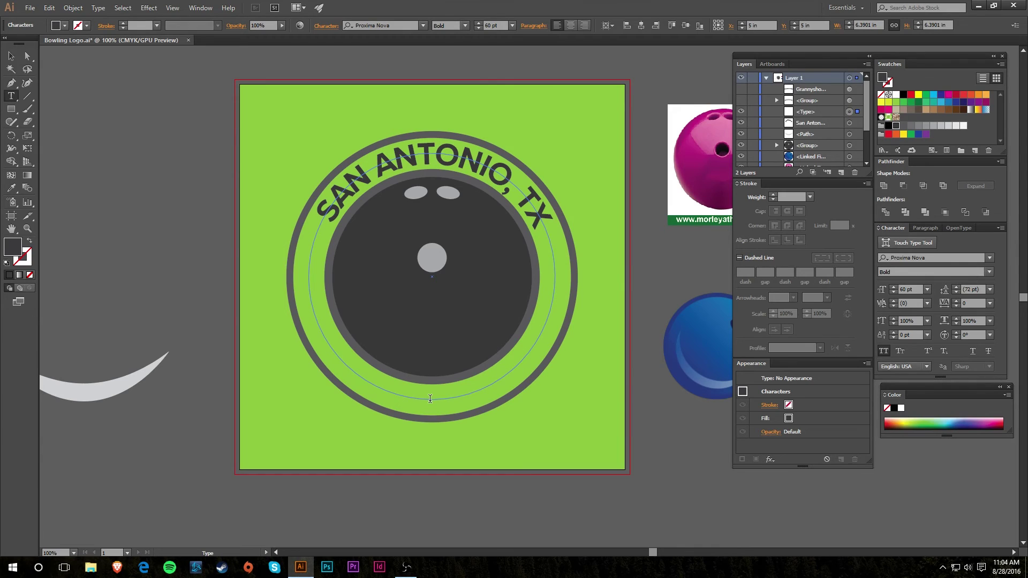
pyautogui.write('TEXAS')
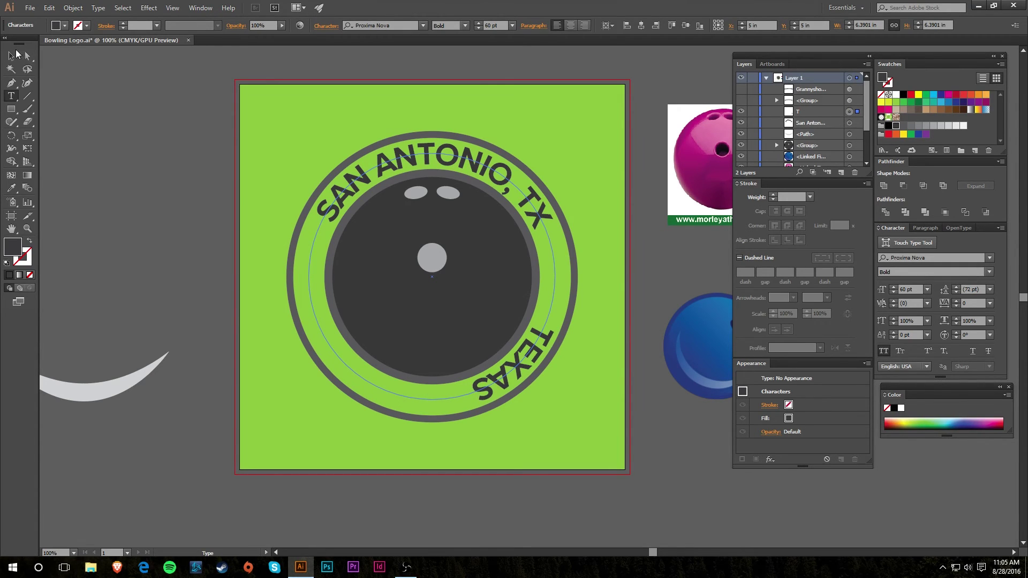
pyautogui.click(12, 55)
pyautogui.moveTo(606, 328); pyautogui.dragTo(532, 434)
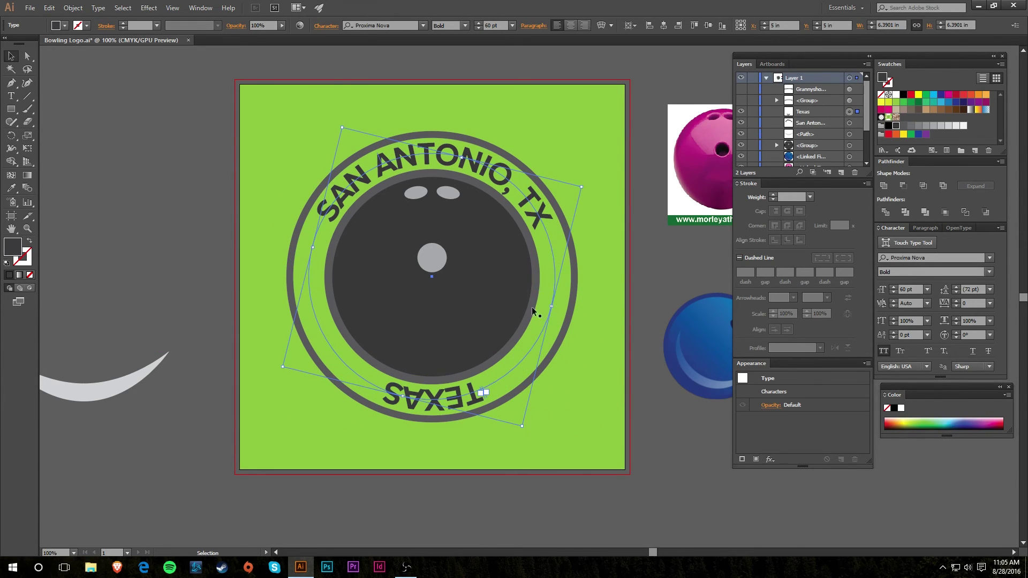
# Delete ", TX" from the upper curved text so it reads "SAN ANTONIO".
pyautogui.doubleClick(536, 227)
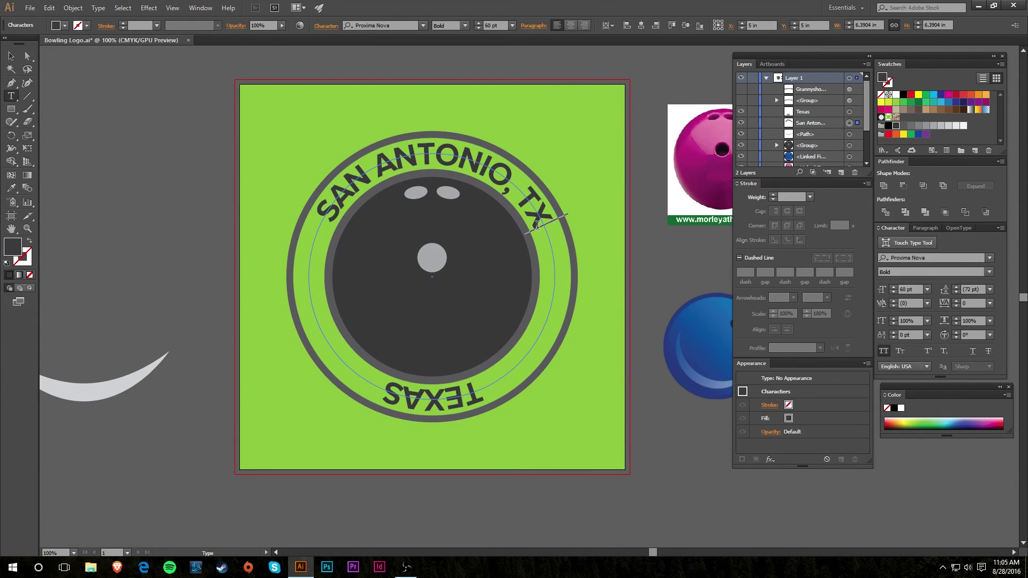
pyautogui.press('BackSpace')
pyautogui.press('BackSpace')
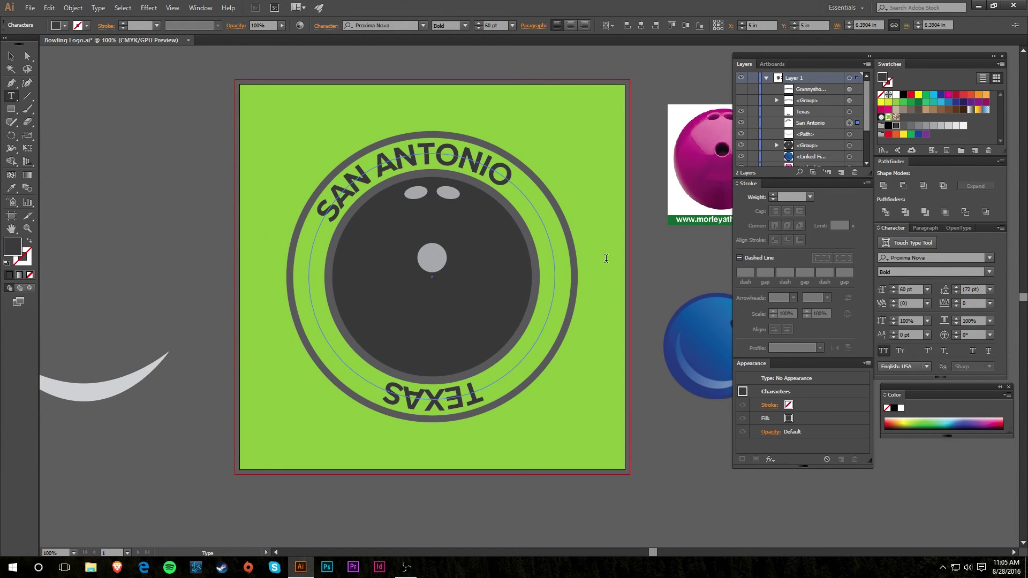
pyautogui.click(10, 56)
# Flip the "TEXAS" text along its path with the Type on a Path options, keeping the Rainbow effect, and deselect it.
pyautogui.click(448, 410)
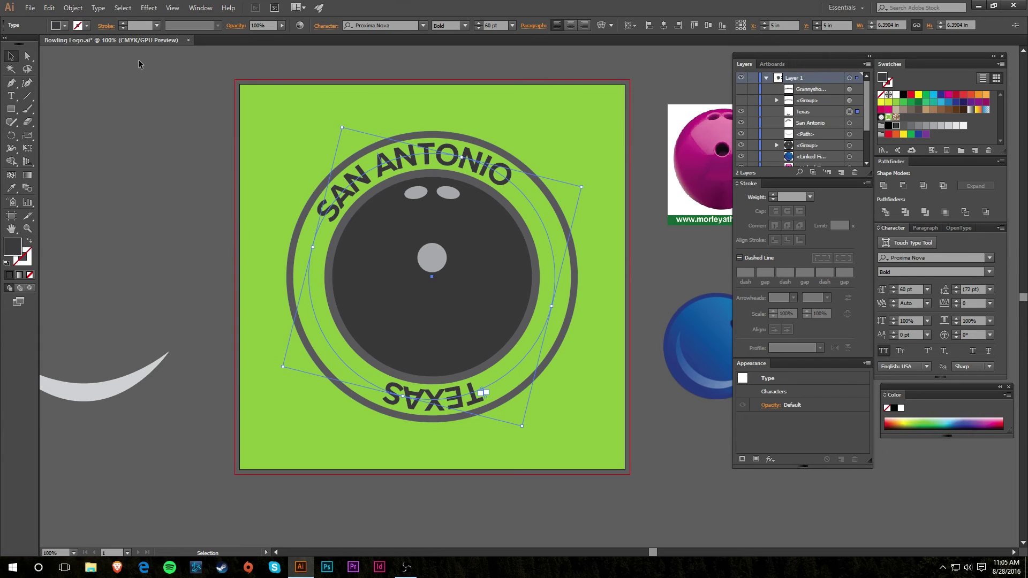
pyautogui.click(98, 8)
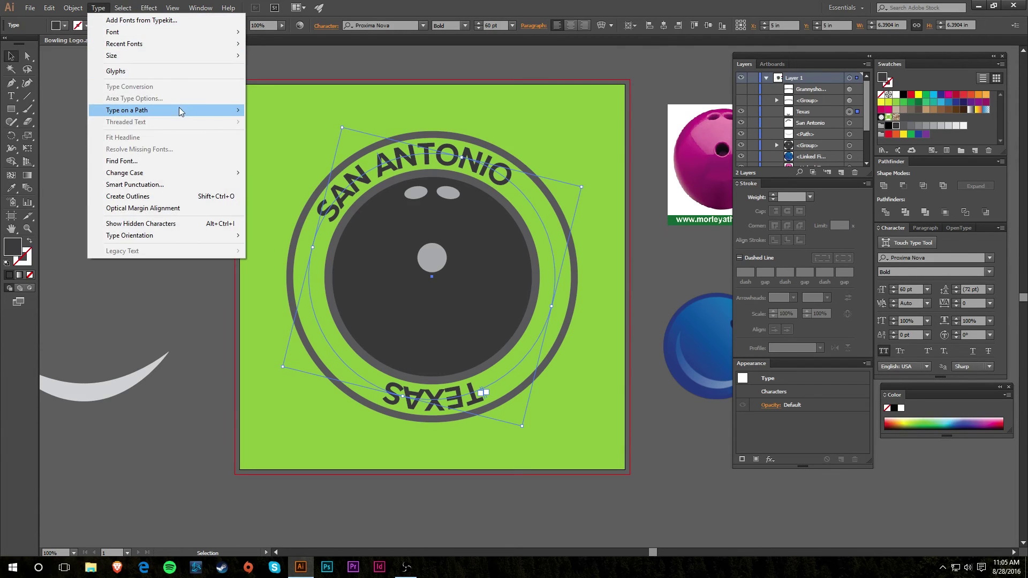
pyautogui.moveTo(220, 112)
pyautogui.click(296, 172)
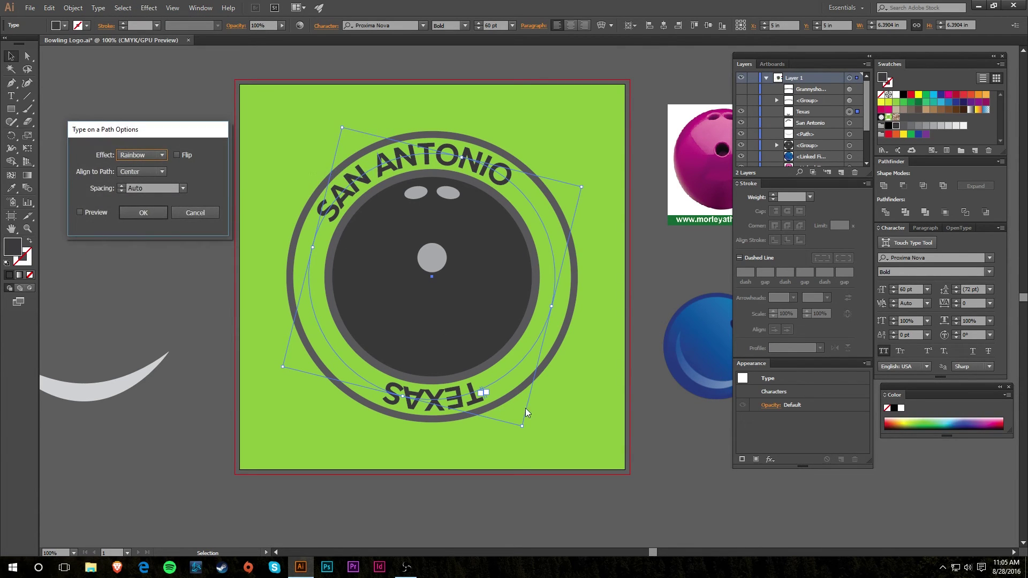
pyautogui.click(176, 155)
pyautogui.click(81, 212)
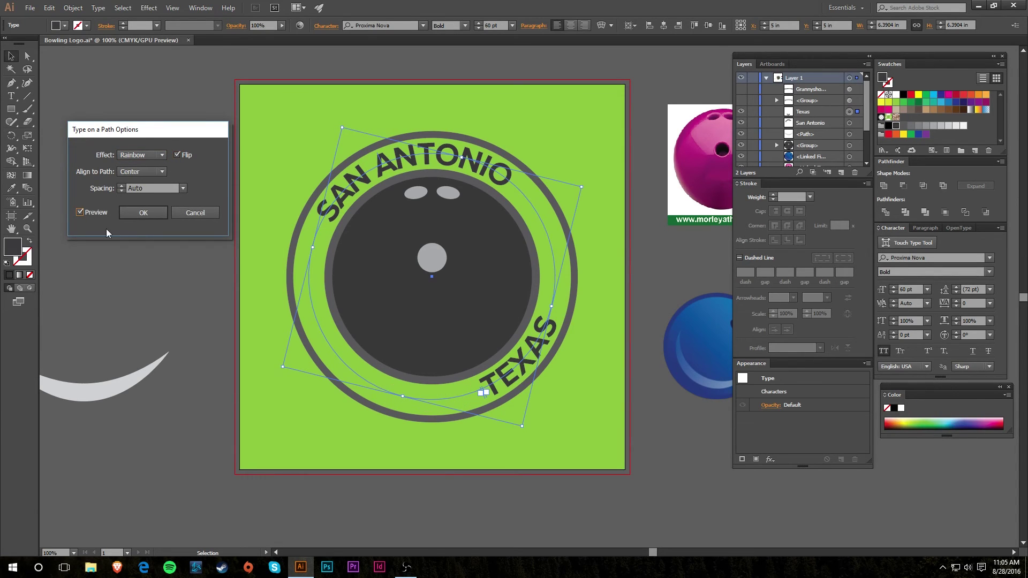
pyautogui.click(156, 214)
pyautogui.click(593, 232)
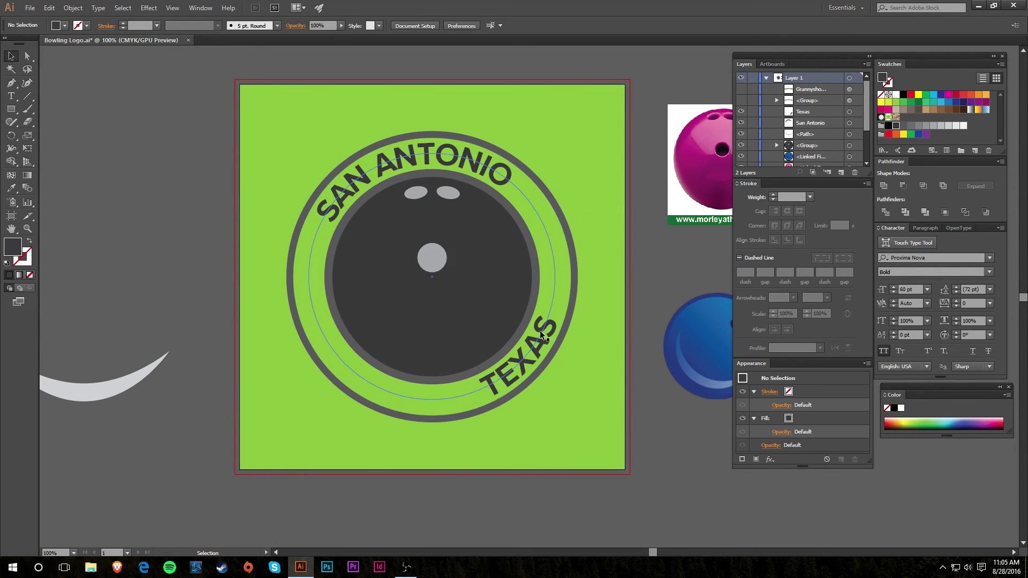
# Rotate the flipped "TEXAS" text to the bottom center of the ring and "SAN ANTONIO" to the top center.
pyautogui.click(482, 390)
pyautogui.moveTo(586, 187); pyautogui.dragTo(537, 223)
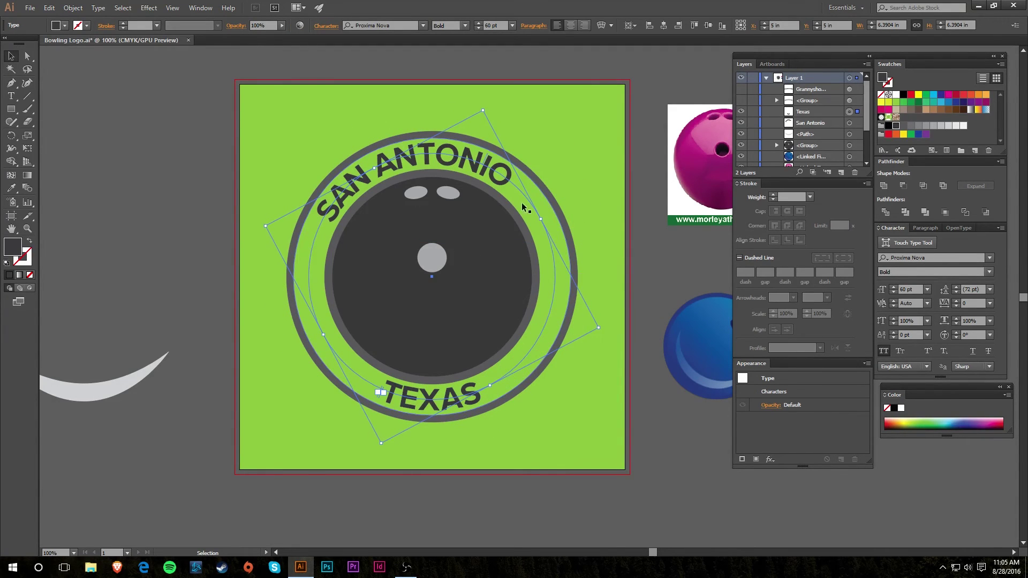
pyautogui.click(499, 183)
pyautogui.moveTo(496, 111); pyautogui.dragTo(529, 128)
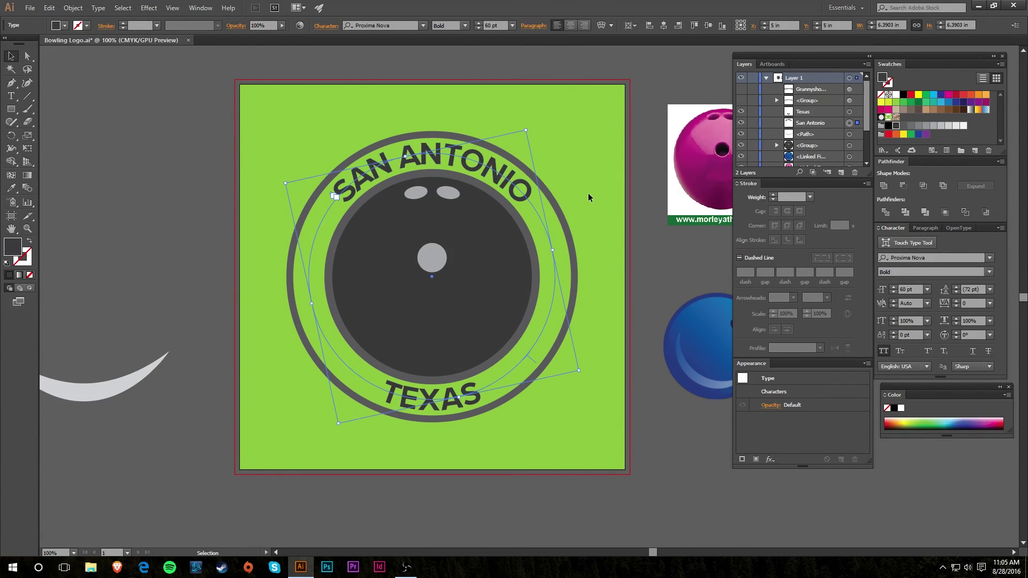
# Show the banner group and the "GRANNYSHOTTERS" text again, and clear the selection.
pyautogui.click(741, 100)
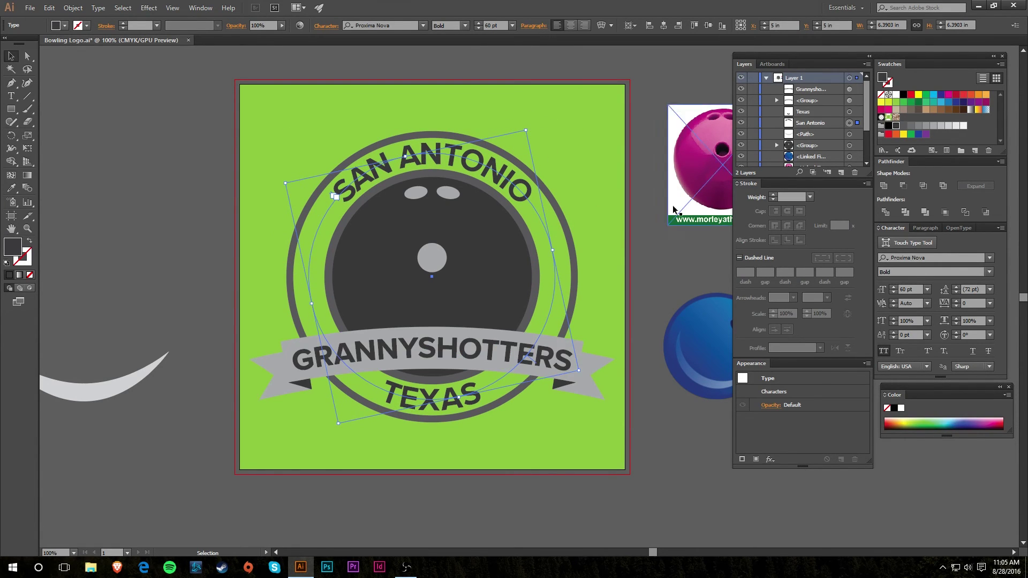
pyautogui.click(633, 287)
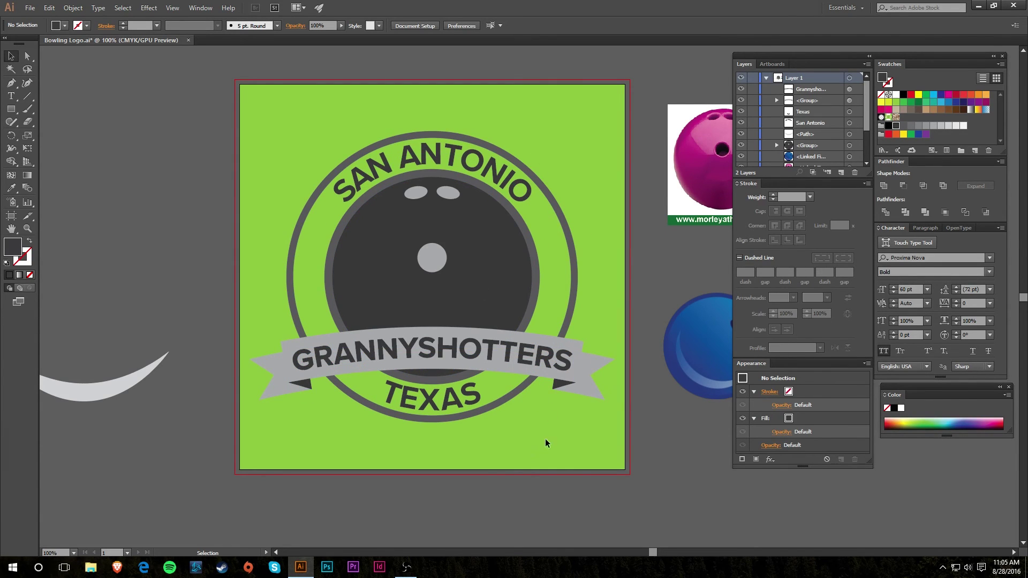
# Set the tracking of the "TEXAS" text to 200 and rotate it back to the bottom center of the ring.
pyautogui.click(461, 407)
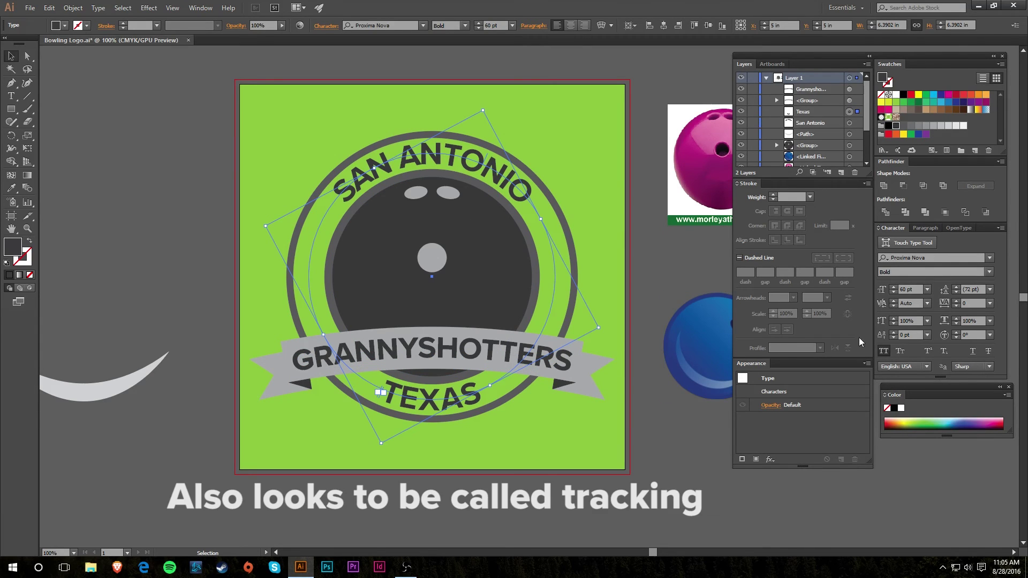
pyautogui.click(990, 304)
pyautogui.click(1001, 461)
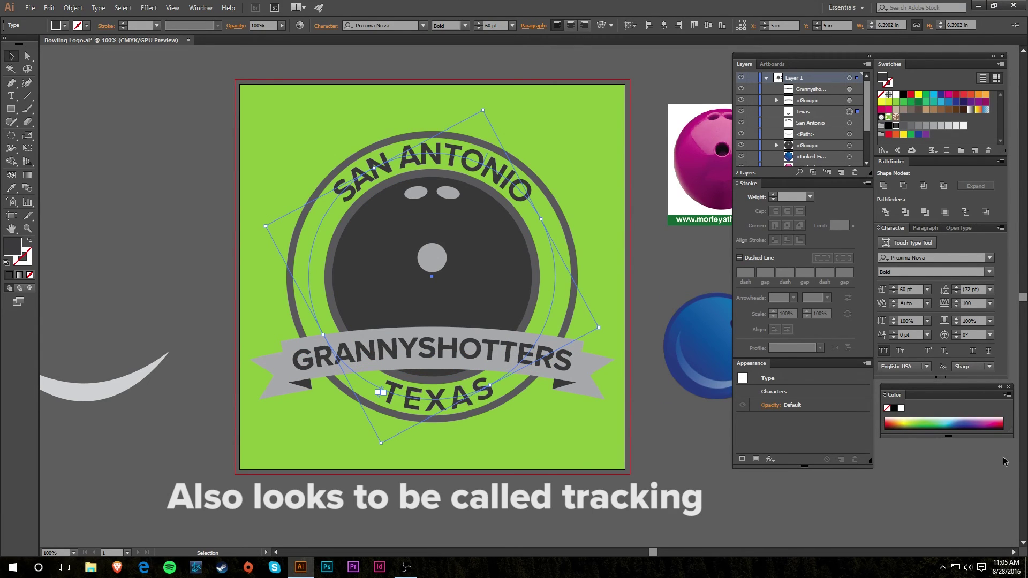
pyautogui.click(990, 304)
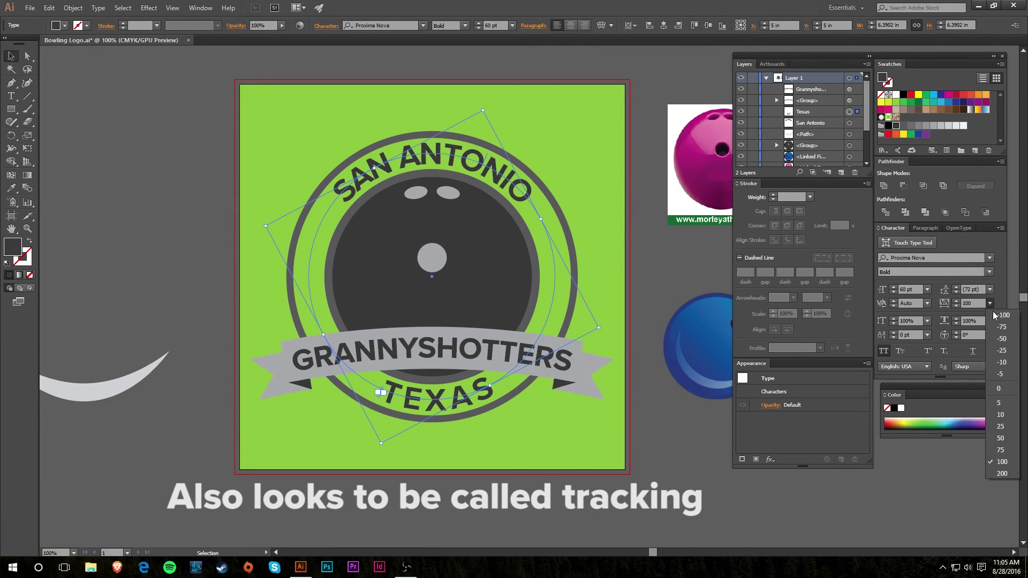
pyautogui.click(1006, 474)
pyautogui.moveTo(608, 339); pyautogui.dragTo(606, 348)
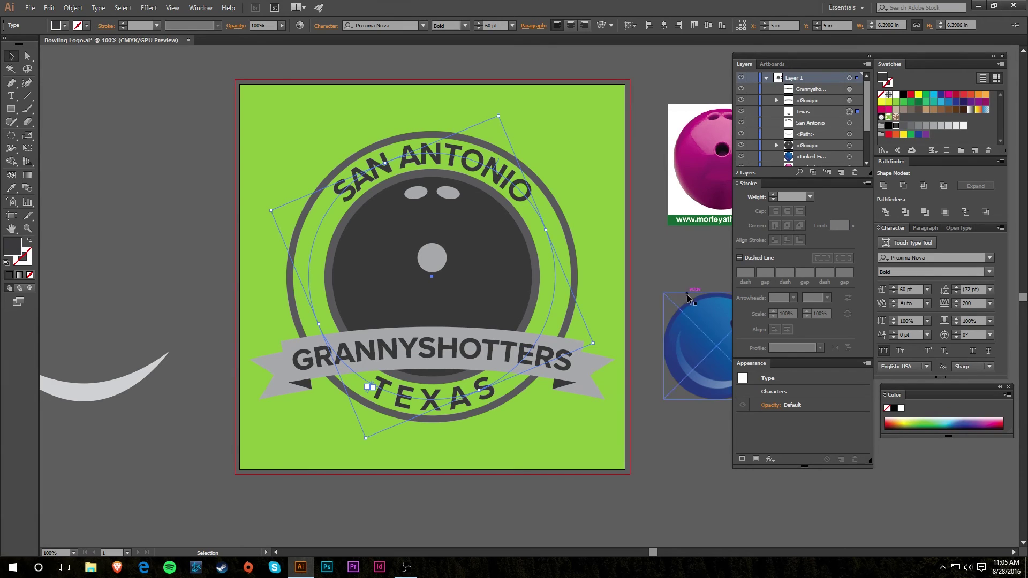
# Set the tracking of the "SAN ANTONIO" text to 200, rotate it back to the top center of the ring, and deselect it.
pyautogui.click(515, 197)
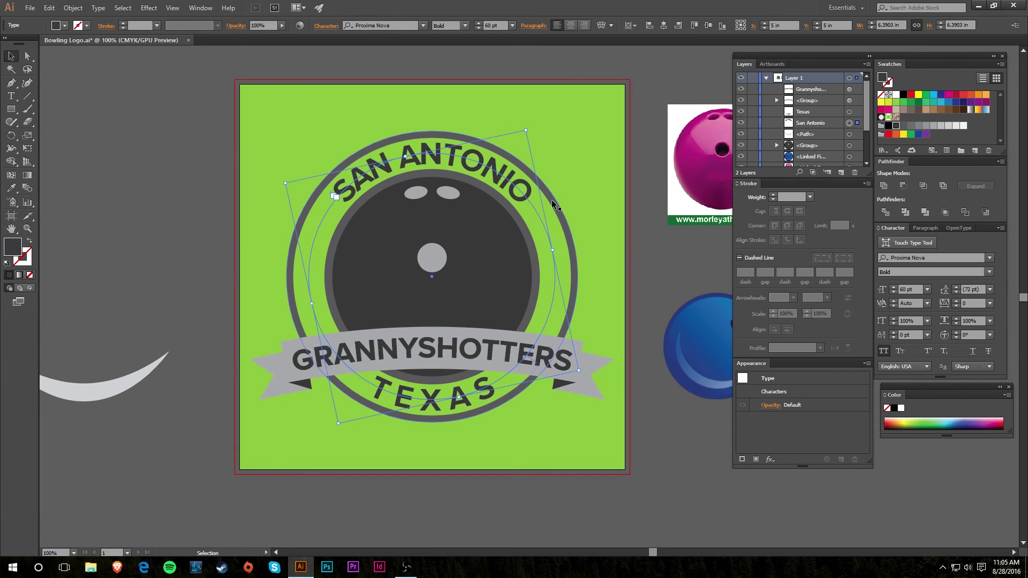
pyautogui.click(989, 304)
pyautogui.click(1002, 476)
pyautogui.moveTo(535, 131); pyautogui.dragTo(501, 97)
pyautogui.click(589, 236)
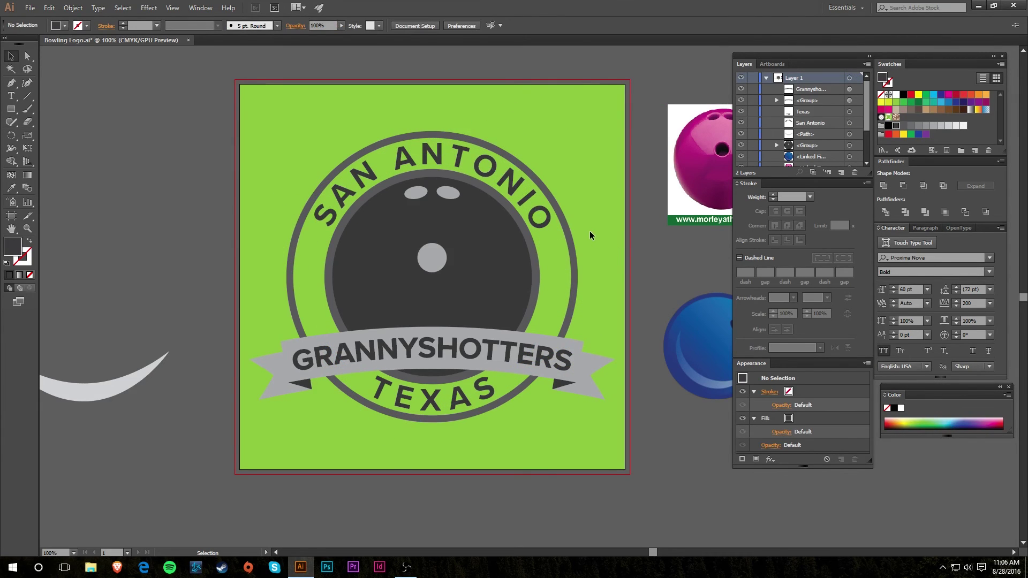
# Increase the "SAN ANTONIO" tracking to 300 and rotate the text so it is centered over the ball again.
pyautogui.click(550, 224)
pyautogui.click(983, 302)
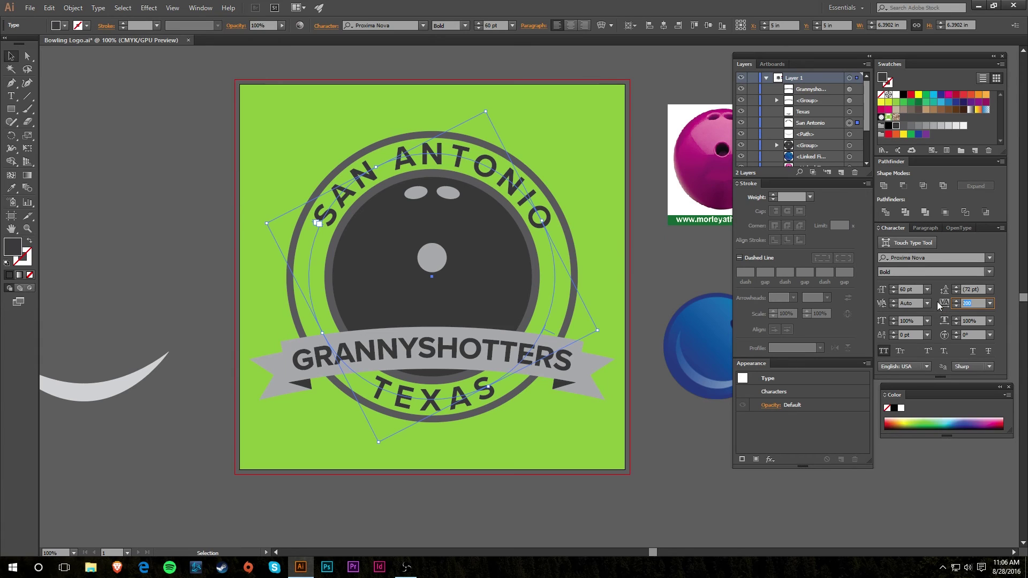
pyautogui.write('300')
pyautogui.press('Return')
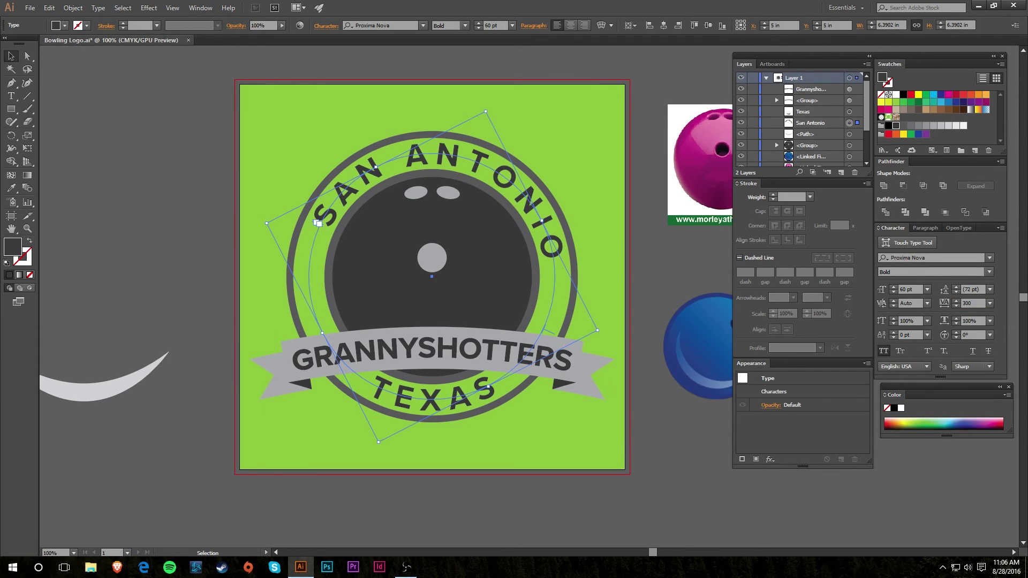
pyautogui.moveTo(491, 110); pyautogui.dragTo(467, 87)
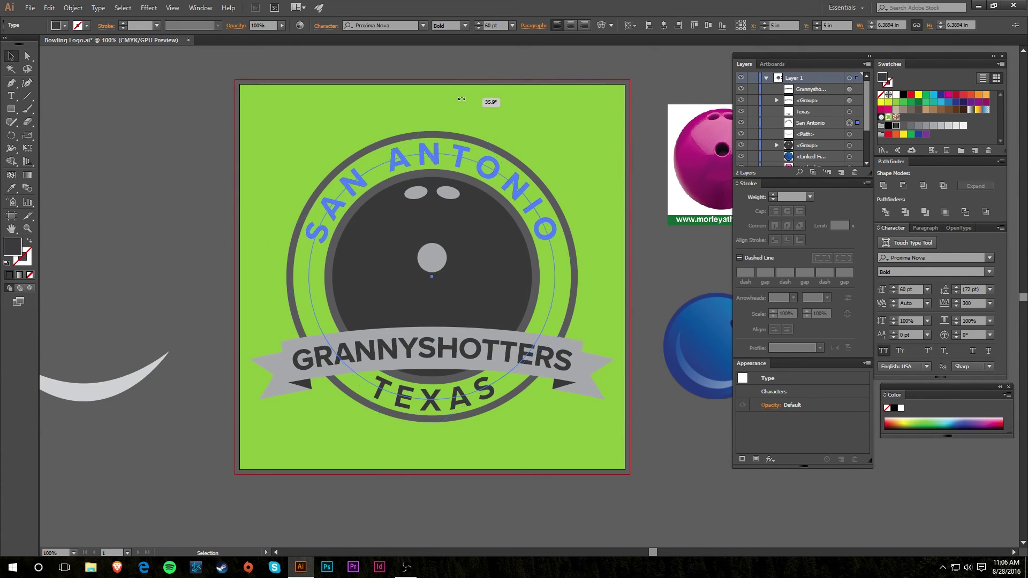
pyautogui.click(571, 139)
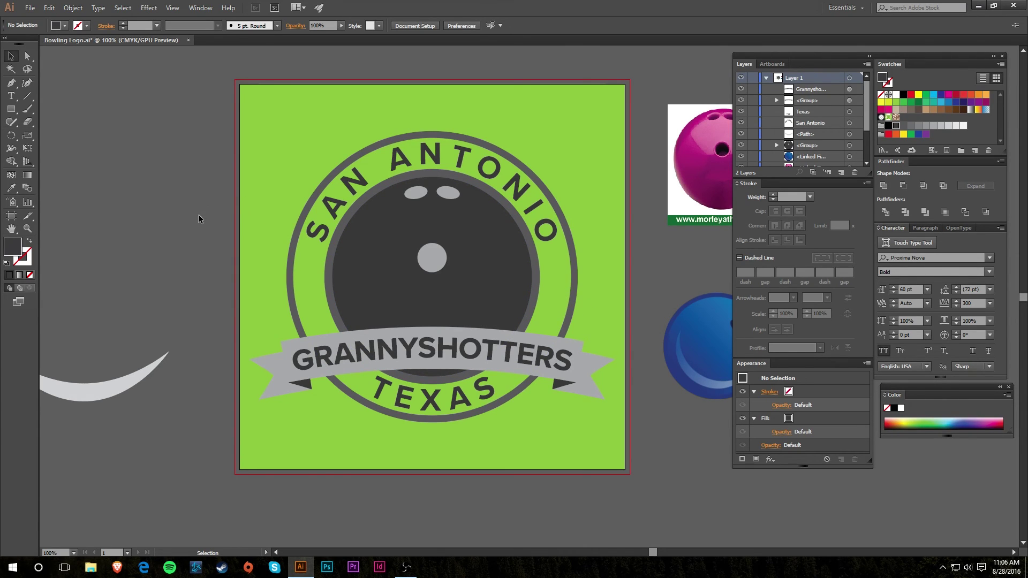
# Draw a small five-pointed star and place it in the ring's left side, below the start of "SAN ANTONIO".
pyautogui.click(13, 110)
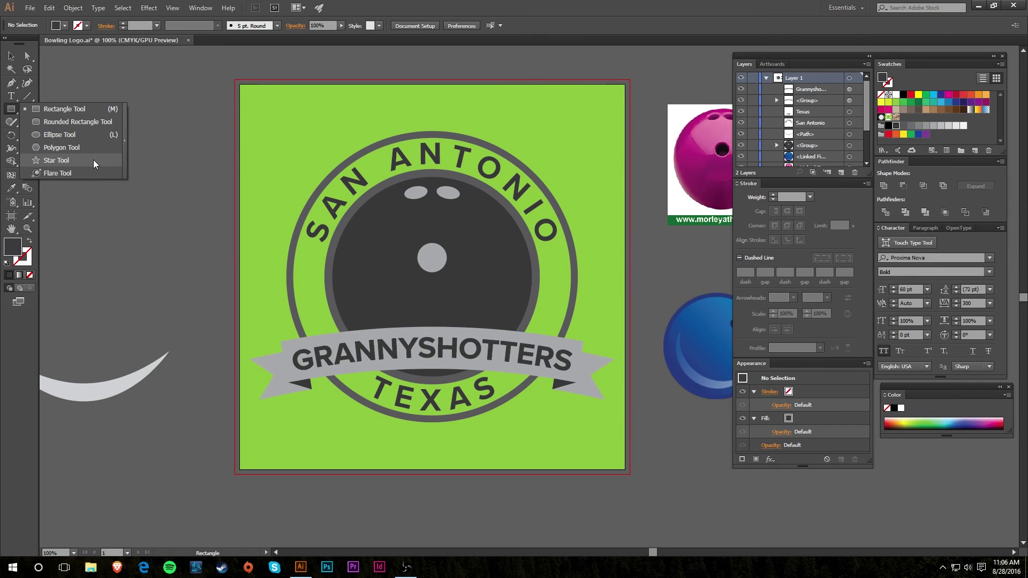
pyautogui.click(93, 160)
pyautogui.moveTo(125, 195); pyautogui.dragTo(166, 246)
pyautogui.press('v')
pyautogui.moveTo(126, 204); pyautogui.dragTo(217, 266)
pyautogui.moveTo(279, 254); pyautogui.dragTo(308, 270)
pyautogui.click(255, 272)
# Scale the star down to about 0.57 in wide and center it between the ring's inner and outer circles.
pyautogui.press('z')
pyautogui.click(514, 292)
pyautogui.press('v')
pyautogui.click(123, 235)
pyautogui.moveTo(154, 247); pyautogui.dragTo(128, 251)
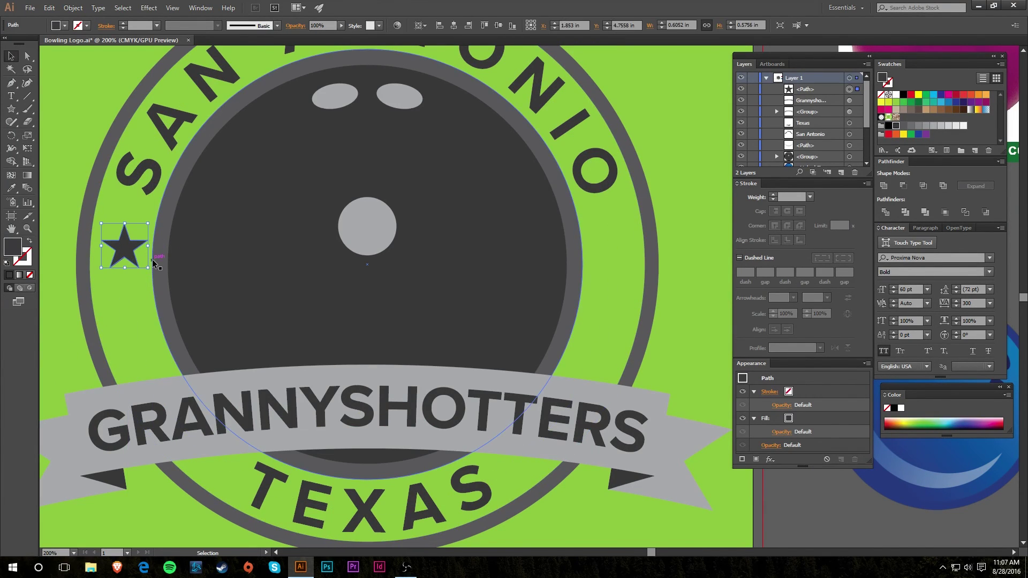
pyautogui.press('Left')
pyautogui.press('Left')
pyautogui.moveTo(148, 247); pyautogui.dragTo(147, 247)
pyautogui.click(75, 124)
pyautogui.click(130, 241)
pyautogui.click(72, 167)
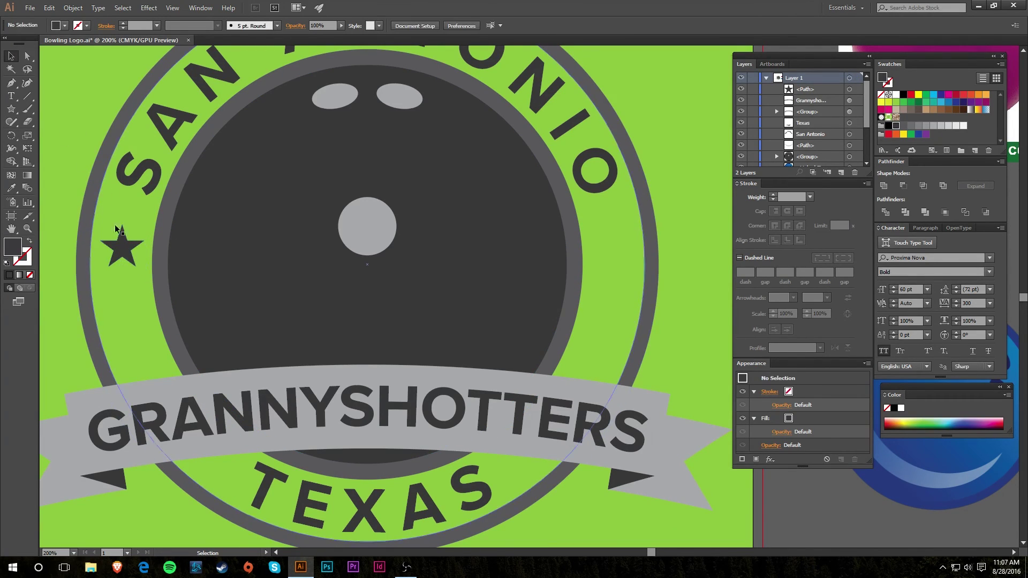
# Duplicate the star into the ring just above the banner and nudge the upper star down slightly.
pyautogui.moveTo(124, 249); pyautogui.dragTo(134, 338)
pyautogui.click(127, 257)
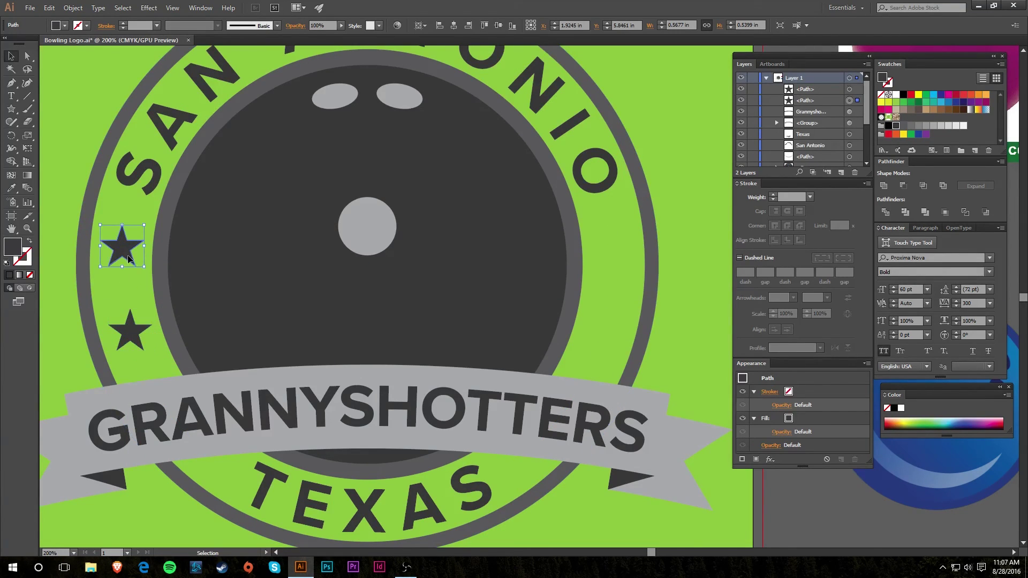
pyautogui.click(48, 249)
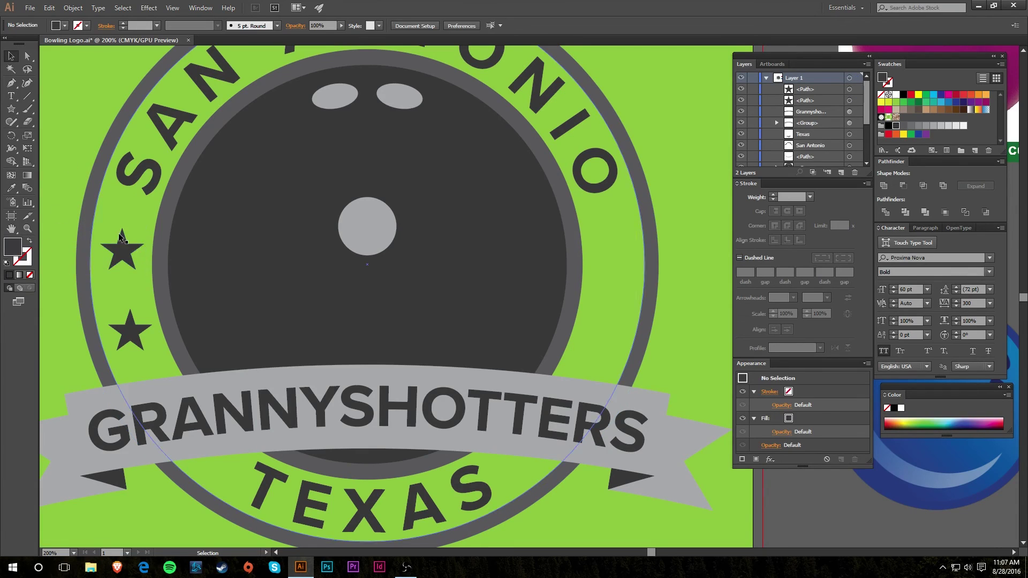
# Group the two stars and copy the group horizontally to the opposite side of the ring, below the end of "SAN ANTONIO".
pyautogui.click(124, 245)
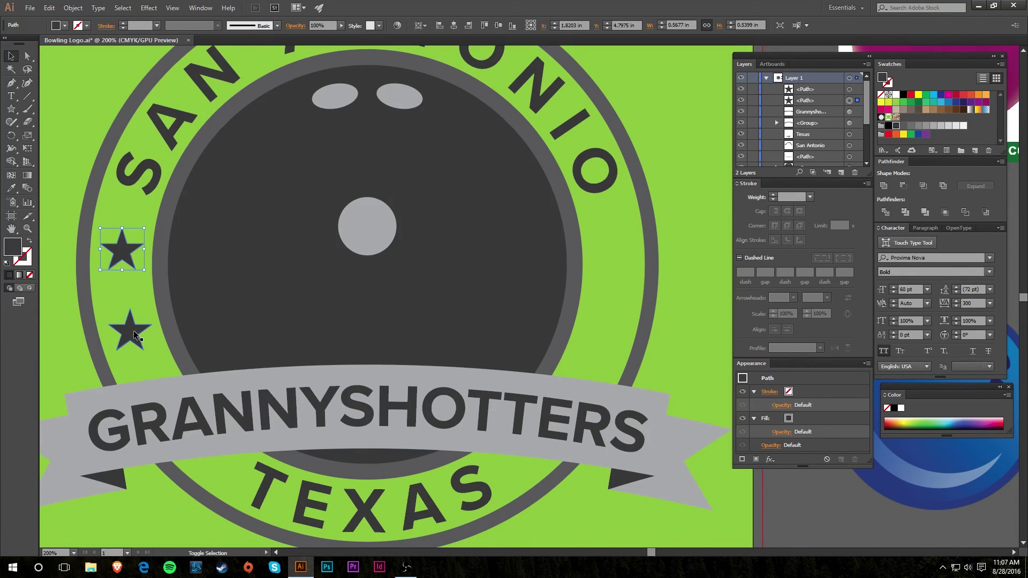
pyautogui.keyDown('shift'); pyautogui.click(128, 316); pyautogui.keyUp('shift')
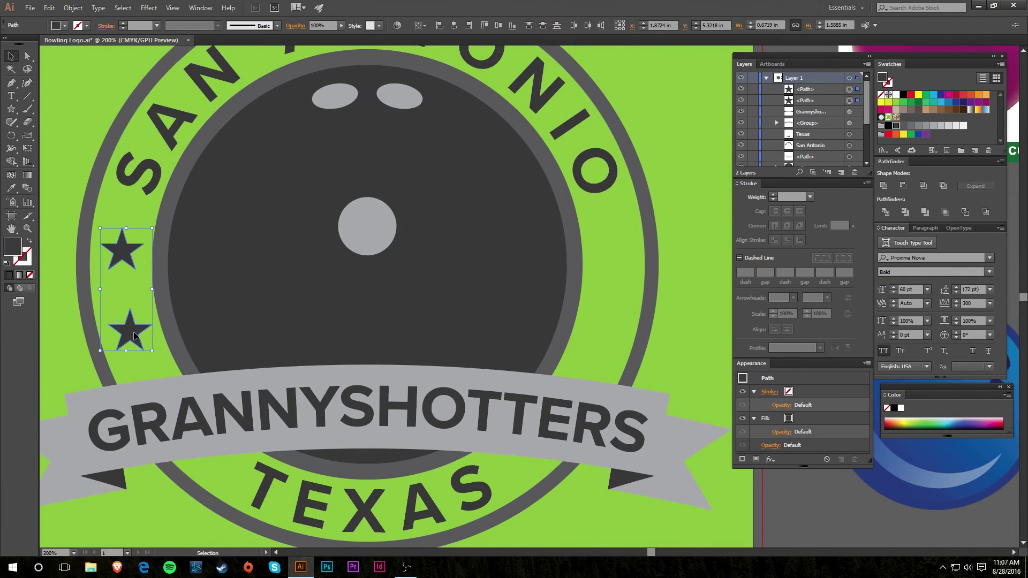
pyautogui.hotkey('ctrl', 'g')
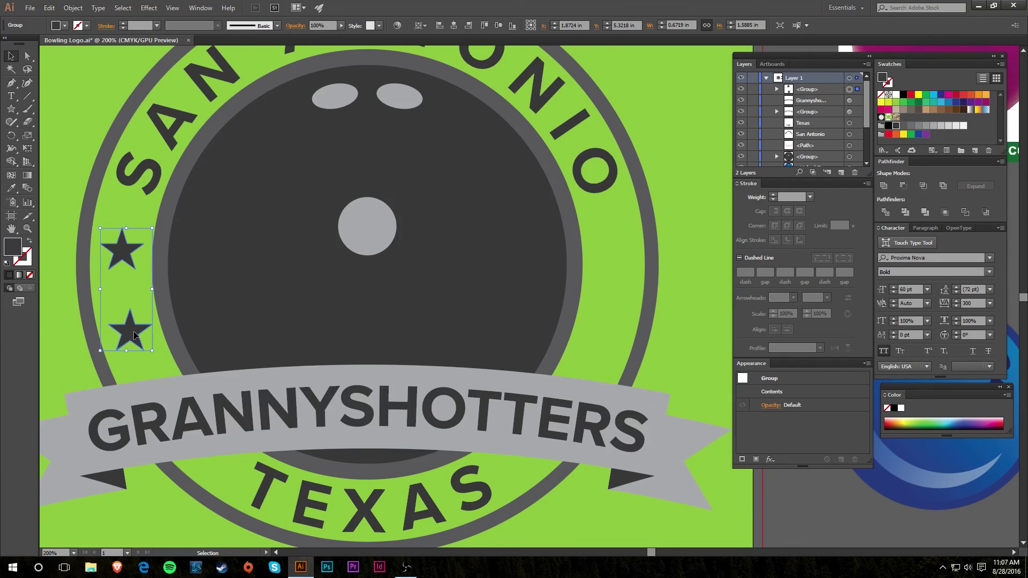
pyautogui.moveTo(134, 335); pyautogui.dragTo(621, 349)
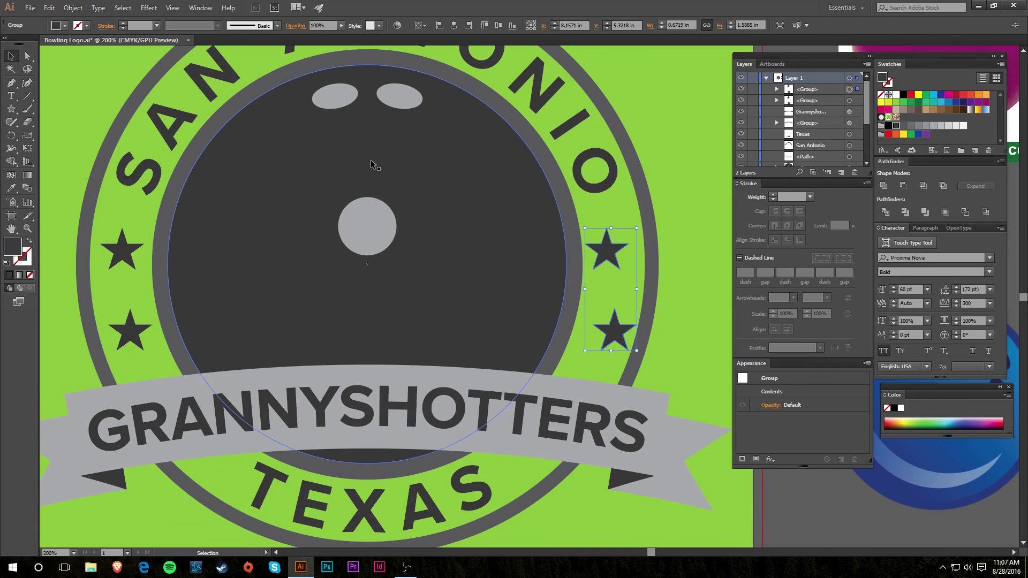
# Reflect the copied star group across the vertical axis so it mirrors the original pair, and clear the selection.
pyautogui.click(73, 8)
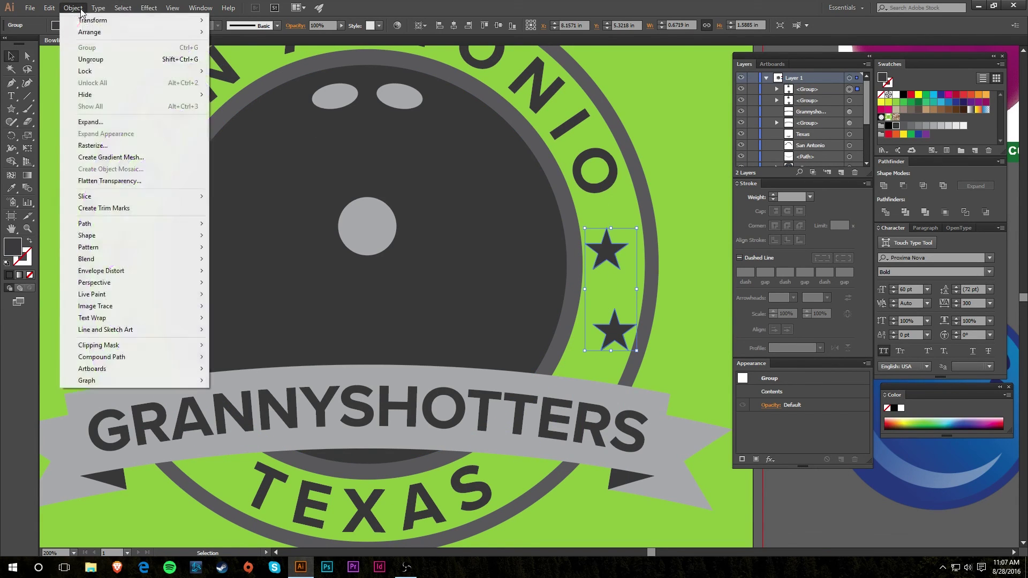
pyautogui.moveTo(92, 21)
pyautogui.click(275, 62)
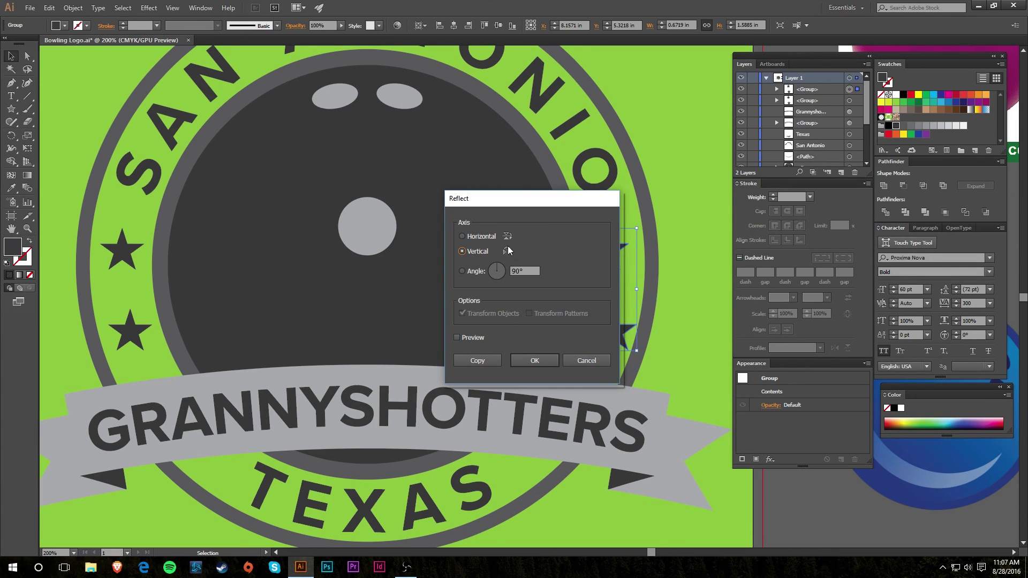
pyautogui.click(535, 360)
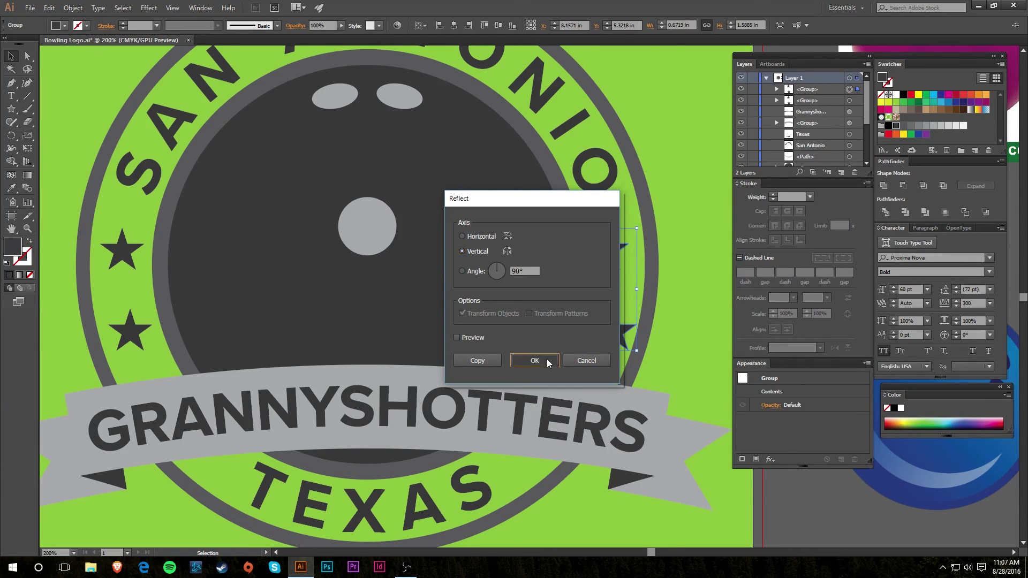
pyautogui.click(682, 343)
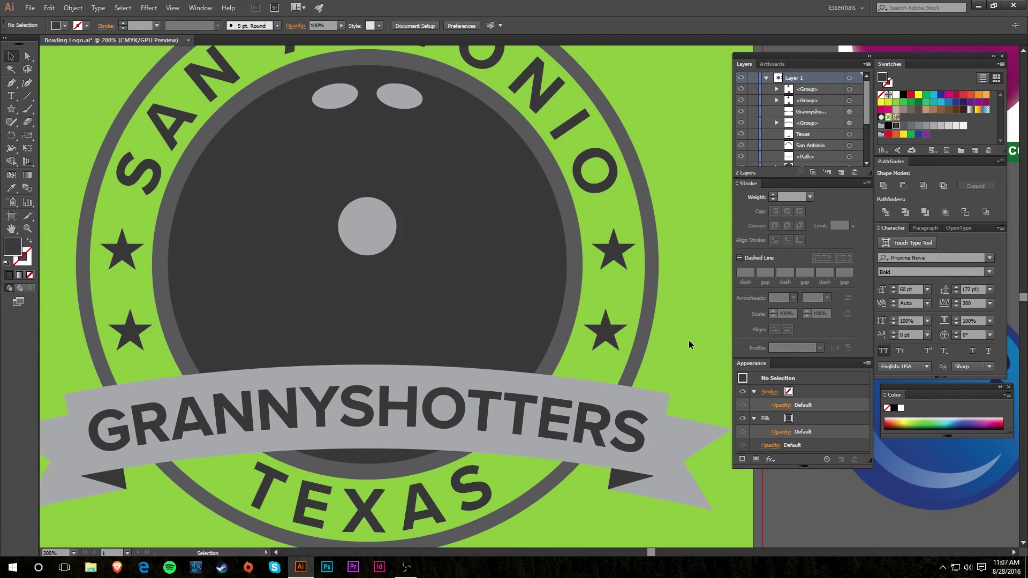
pyautogui.press('z')
pyautogui.hotkey('ctrl', '1')
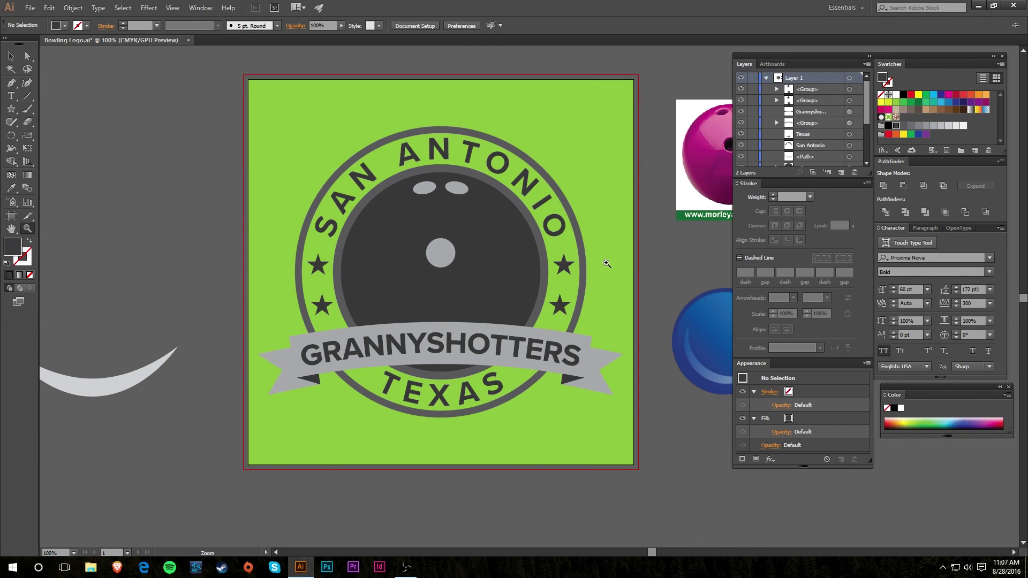
pyautogui.press('v')
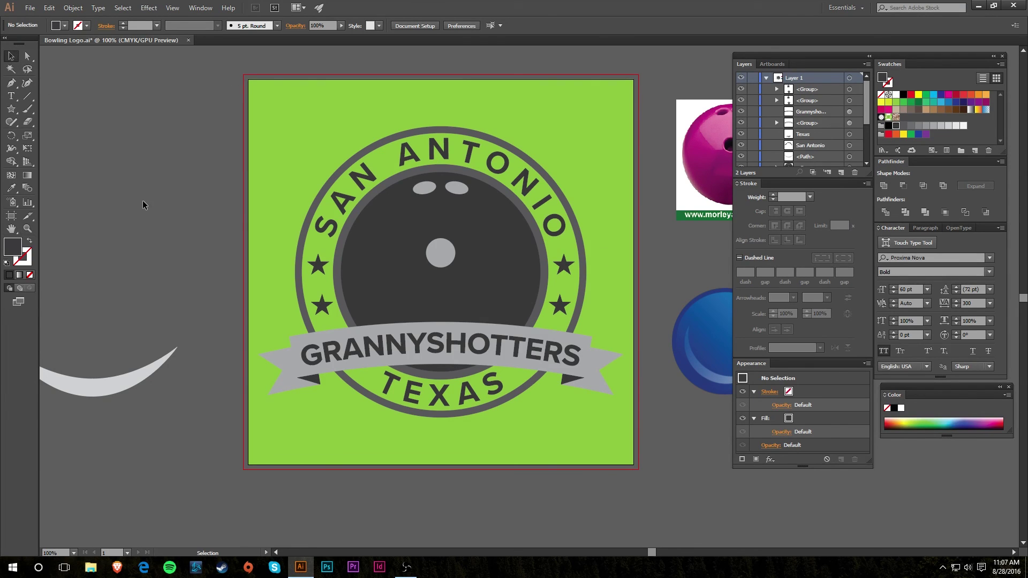